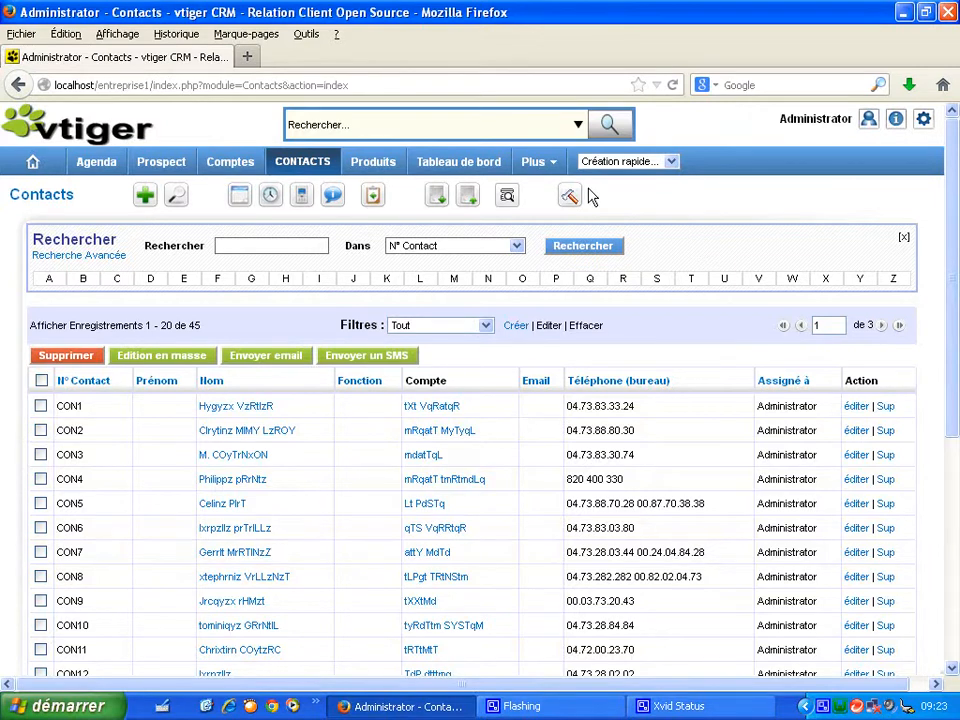
# - Open the Contacts par compte report from the Reports module and review its results
pyautogui.moveTo(540, 170)
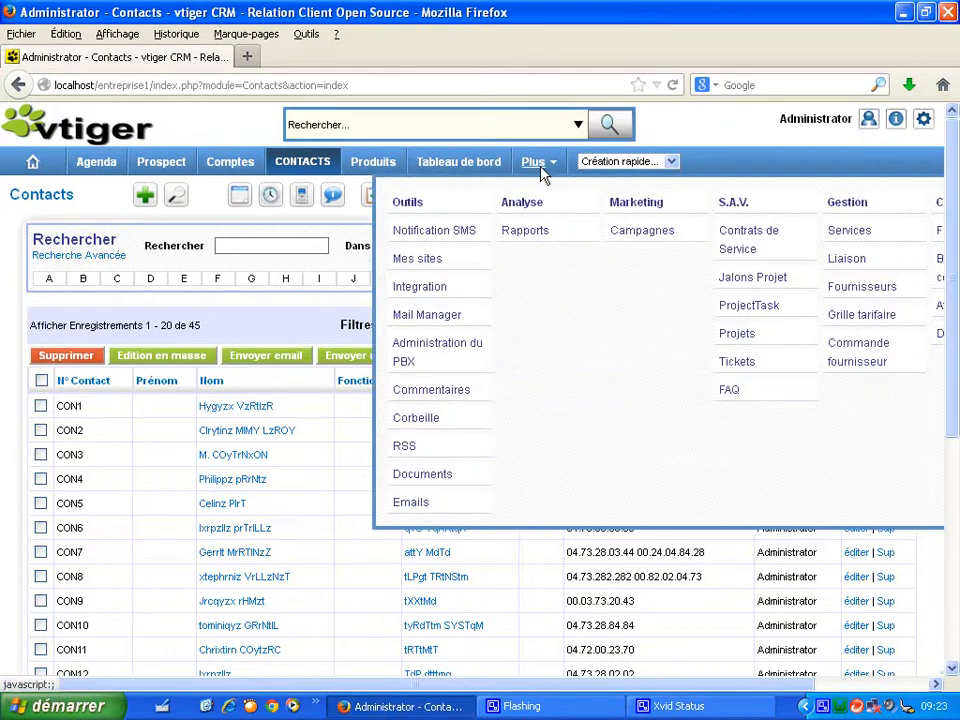
pyautogui.click(528, 234)
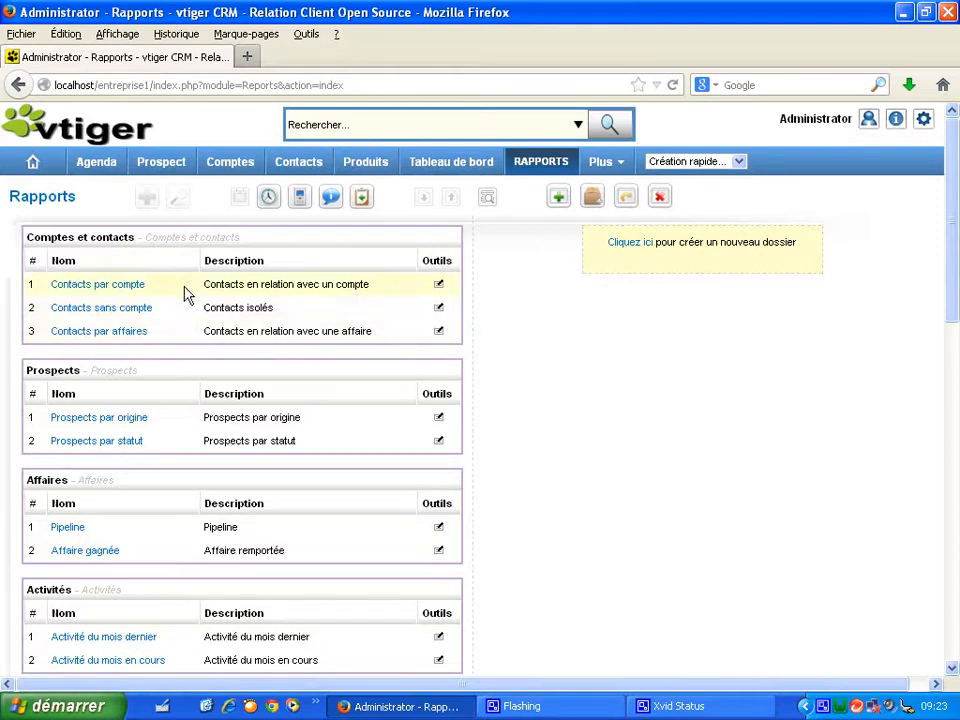
pyautogui.click(108, 294)
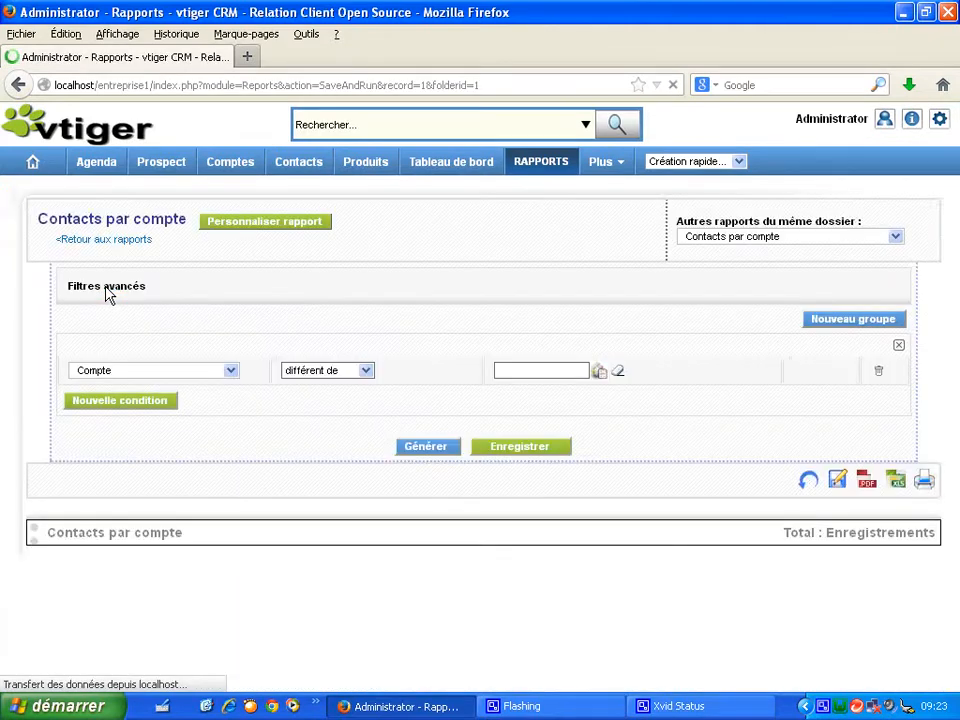
pyautogui.moveTo(945, 251); pyautogui.dragTo(952, 322)
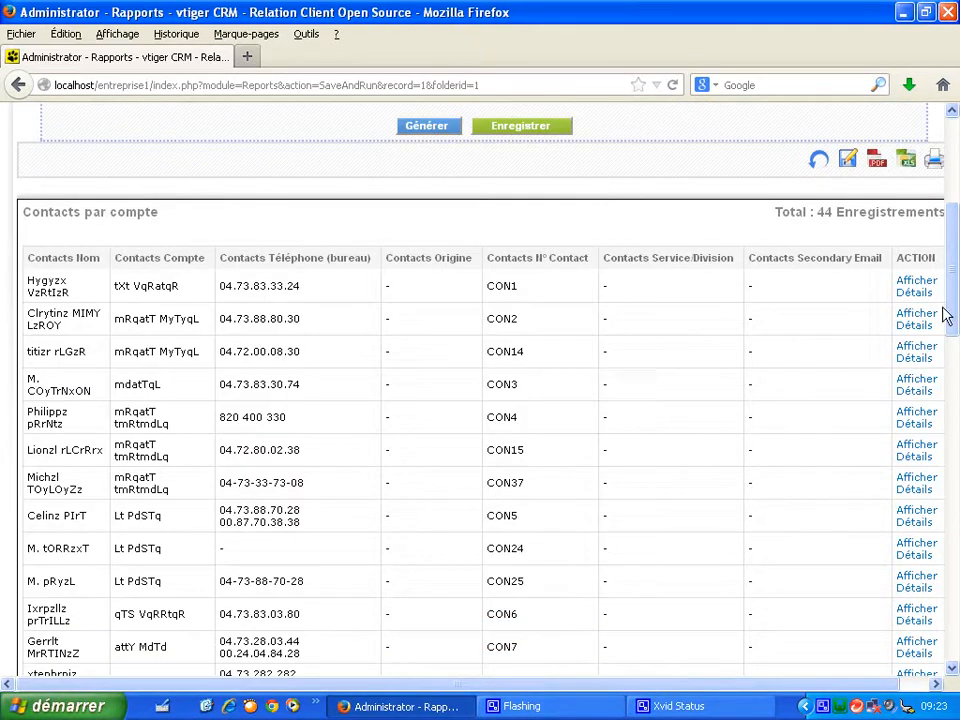
pyautogui.moveTo(949, 311); pyautogui.dragTo(955, 243)
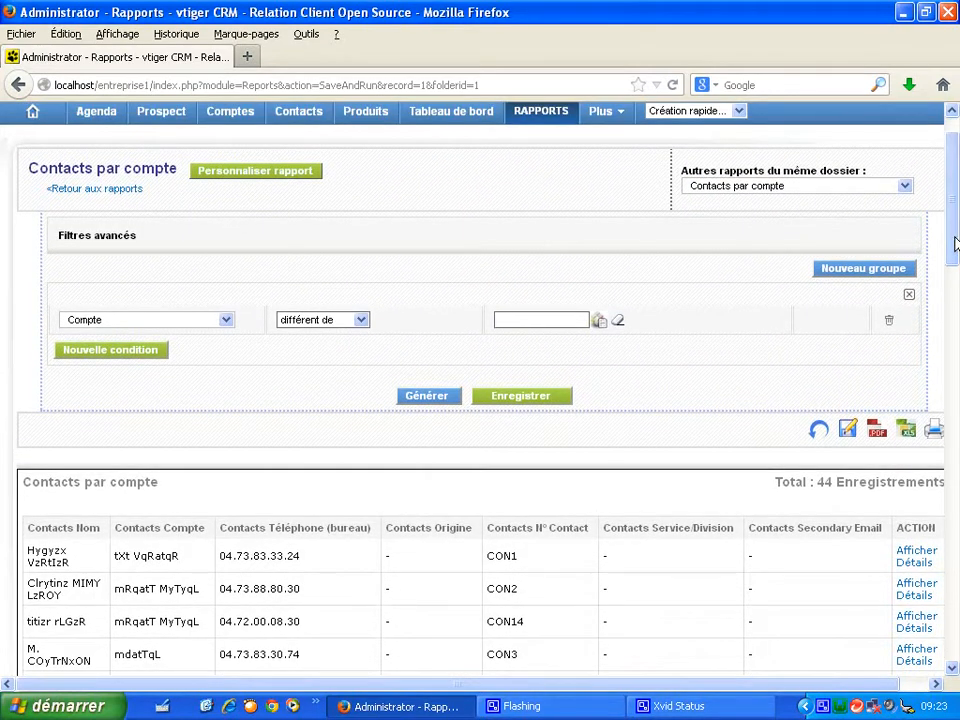
# - Open the report customization wizard and advance past the Relation and Type steps to the column selection
pyautogui.click(259, 174)
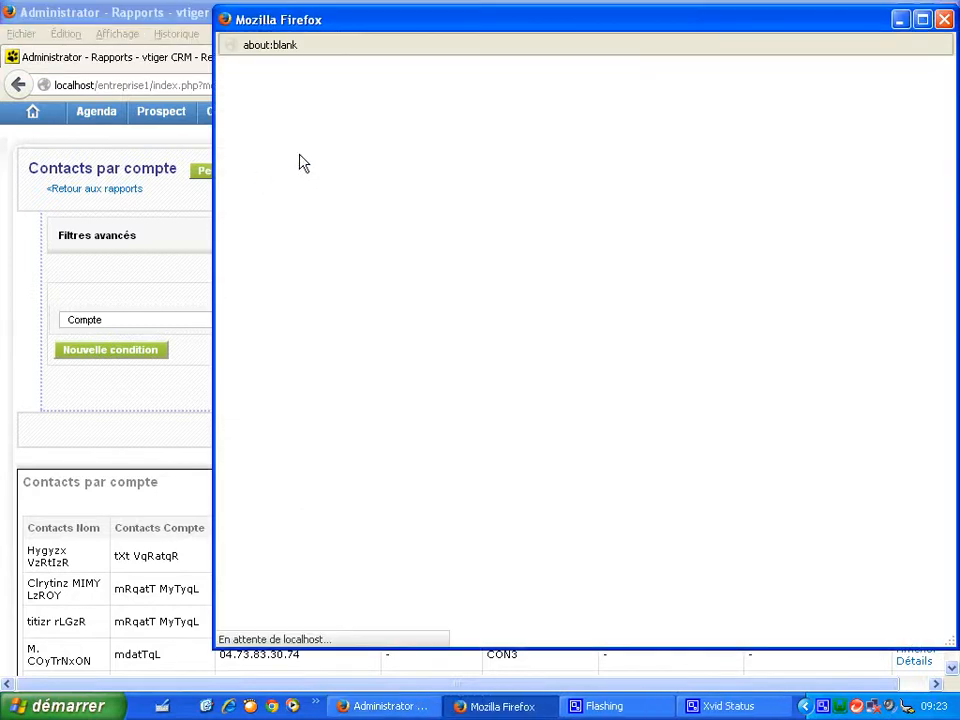
pyautogui.moveTo(528, 22); pyautogui.dragTo(433, 24)
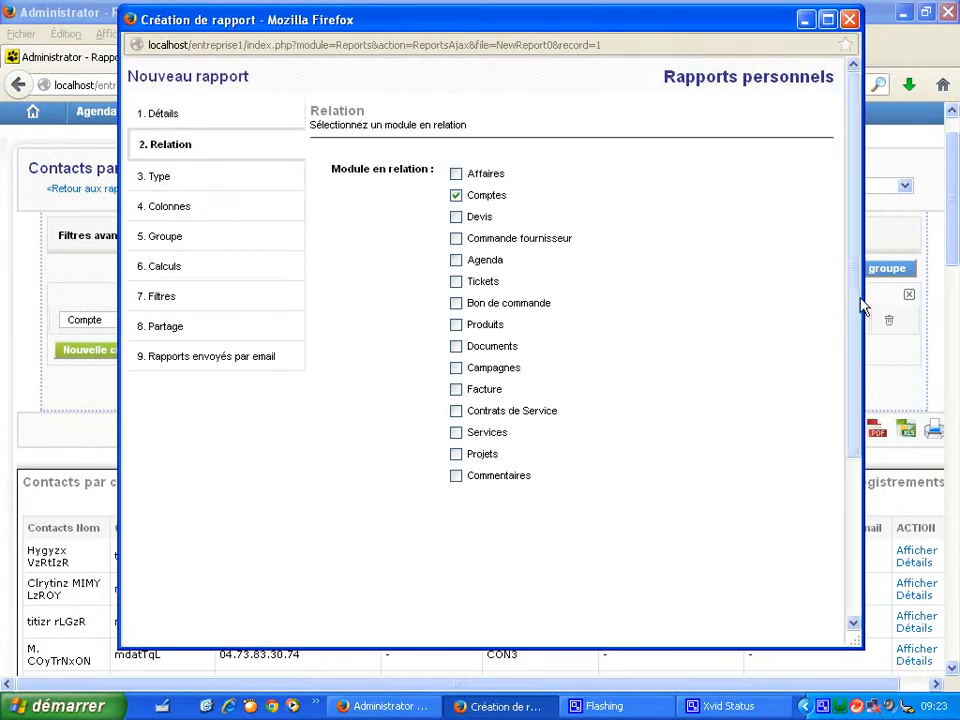
pyautogui.moveTo(858, 296); pyautogui.dragTo(857, 482)
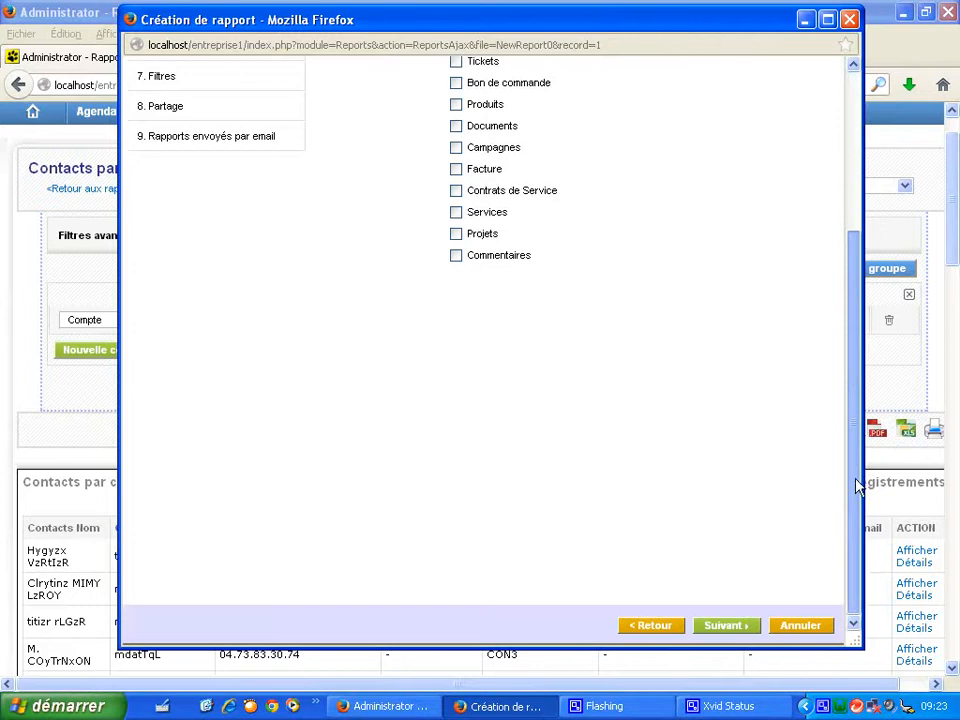
pyautogui.click(745, 630)
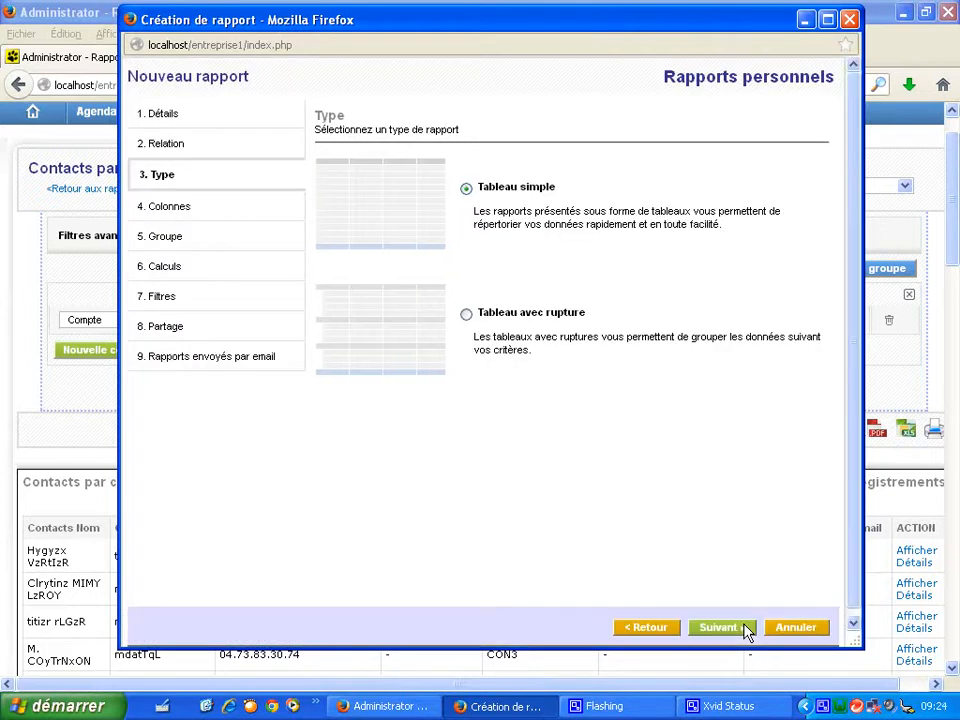
pyautogui.click(745, 628)
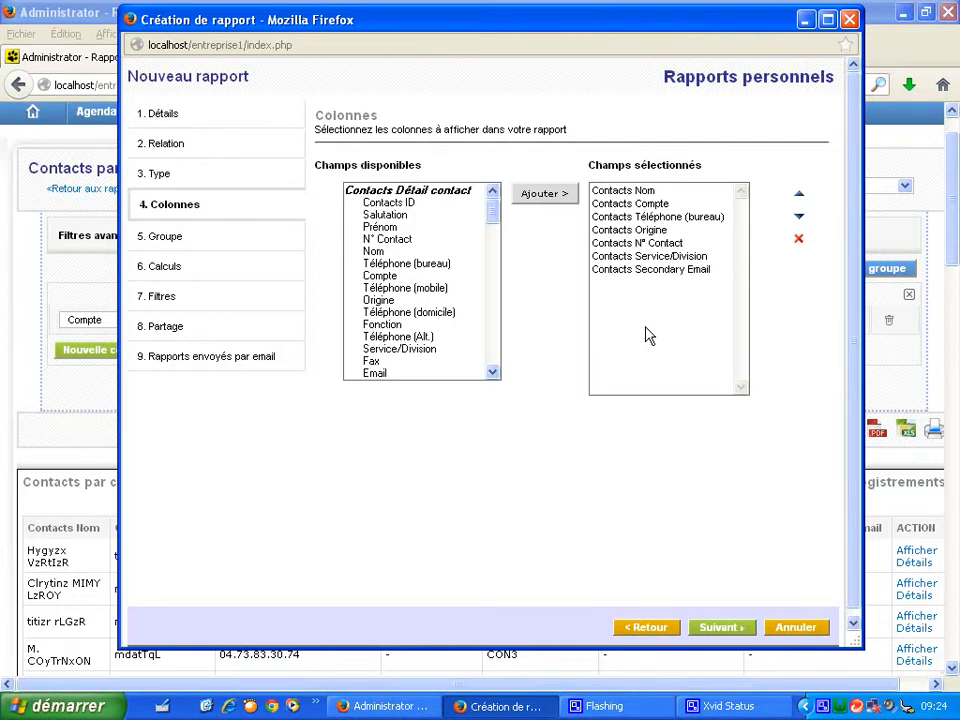
# - Remove the Secondary Email, Service/Division, N° Contact and Origine columns from the selected fields
pyautogui.moveTo(624, 26); pyautogui.dragTo(617, 55)
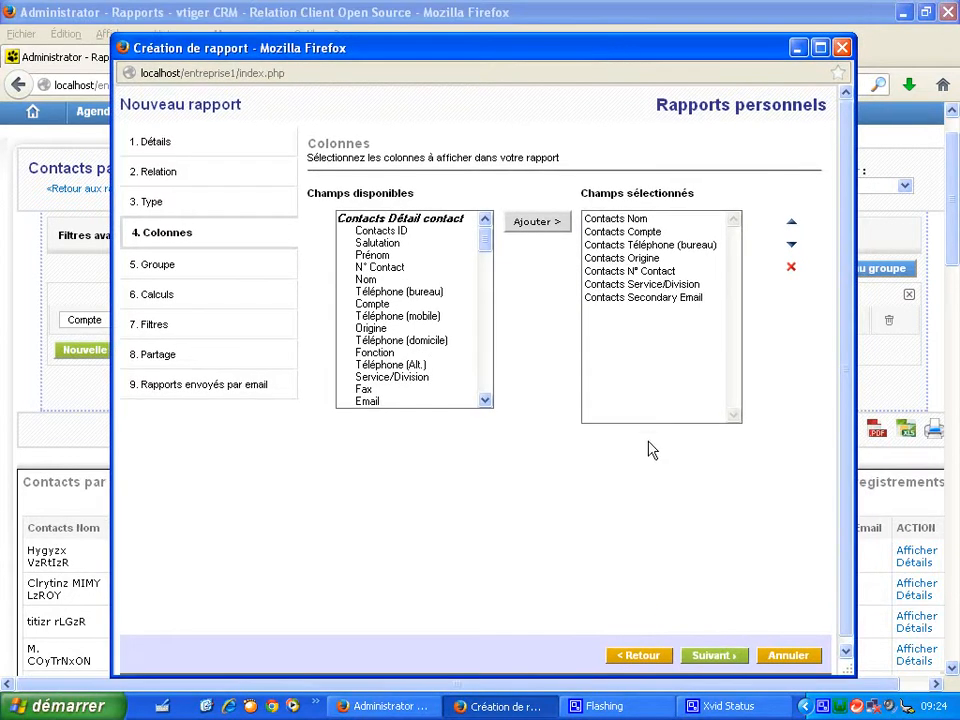
pyautogui.click(656, 298)
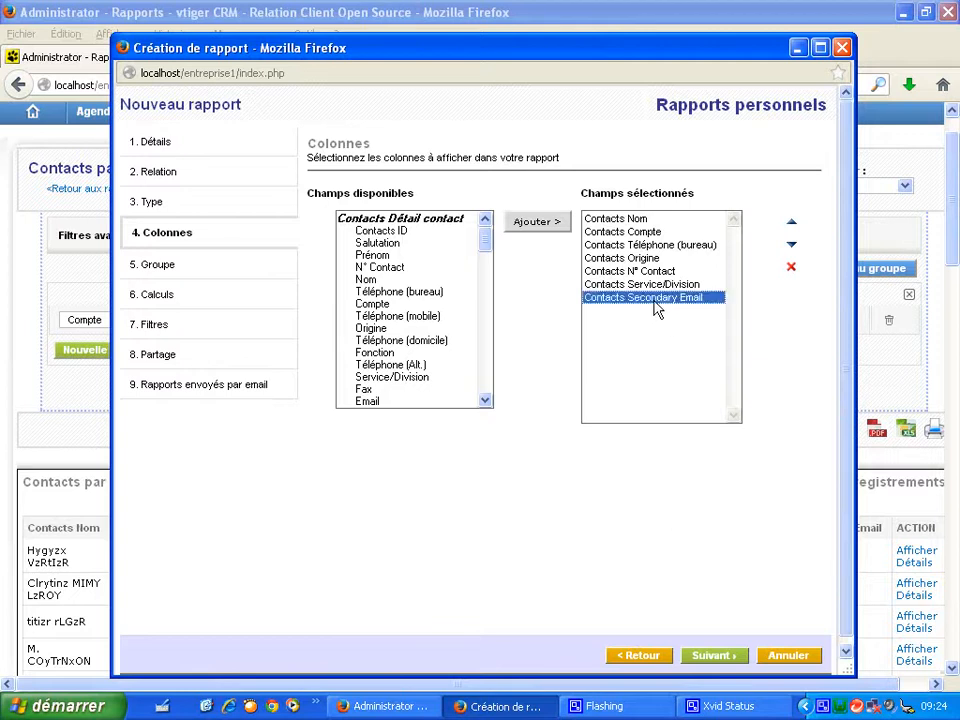
pyautogui.click(792, 268)
pyautogui.click(707, 286)
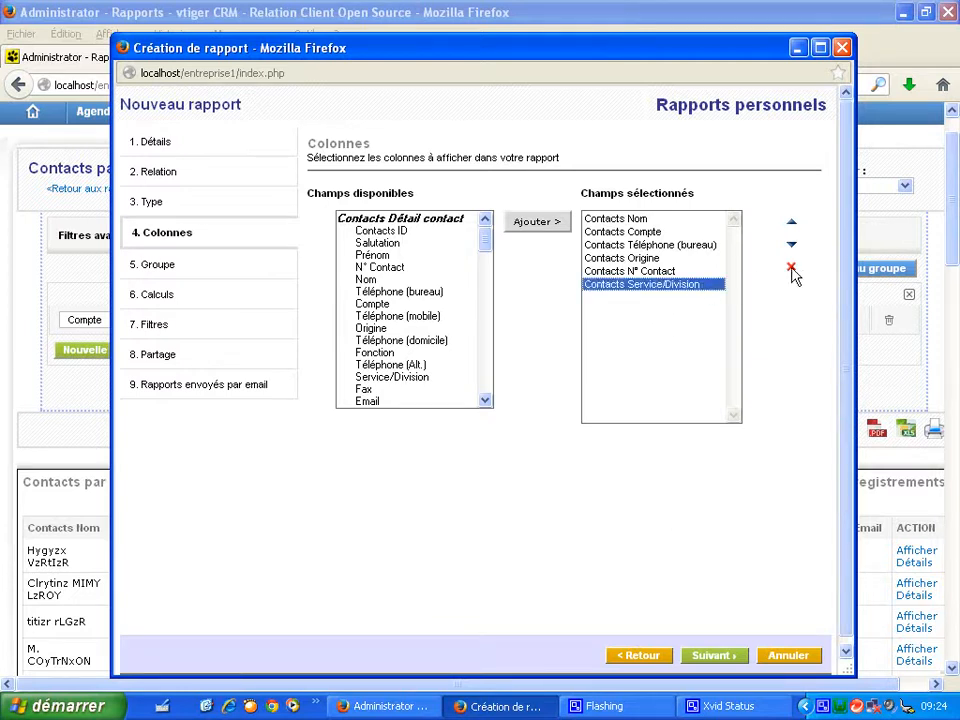
pyautogui.click(792, 268)
pyautogui.click(710, 272)
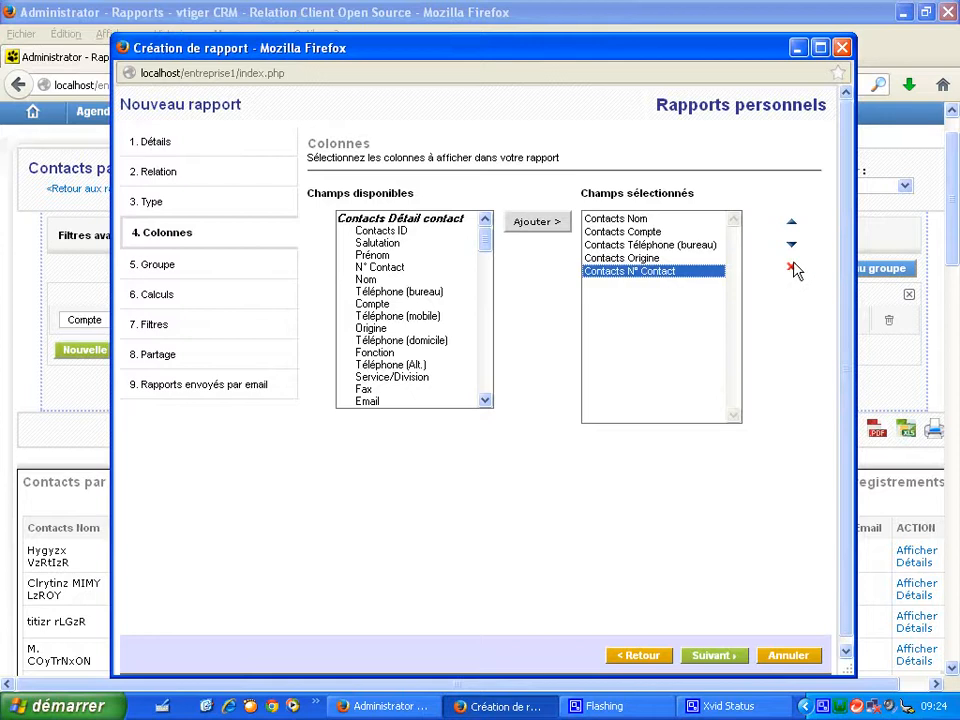
pyautogui.click(792, 268)
pyautogui.click(703, 259)
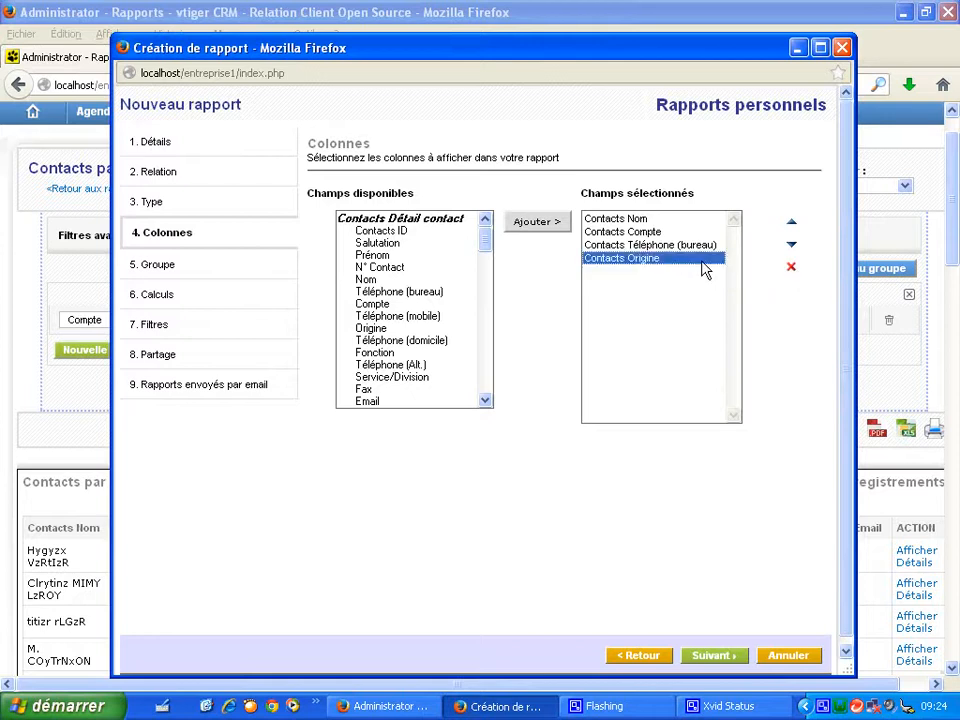
pyautogui.click(792, 268)
# - Add the Adresse, Code postal, Ville and Pays contact address fields to the selected columns
pyautogui.moveTo(486, 250); pyautogui.dragTo(486, 313)
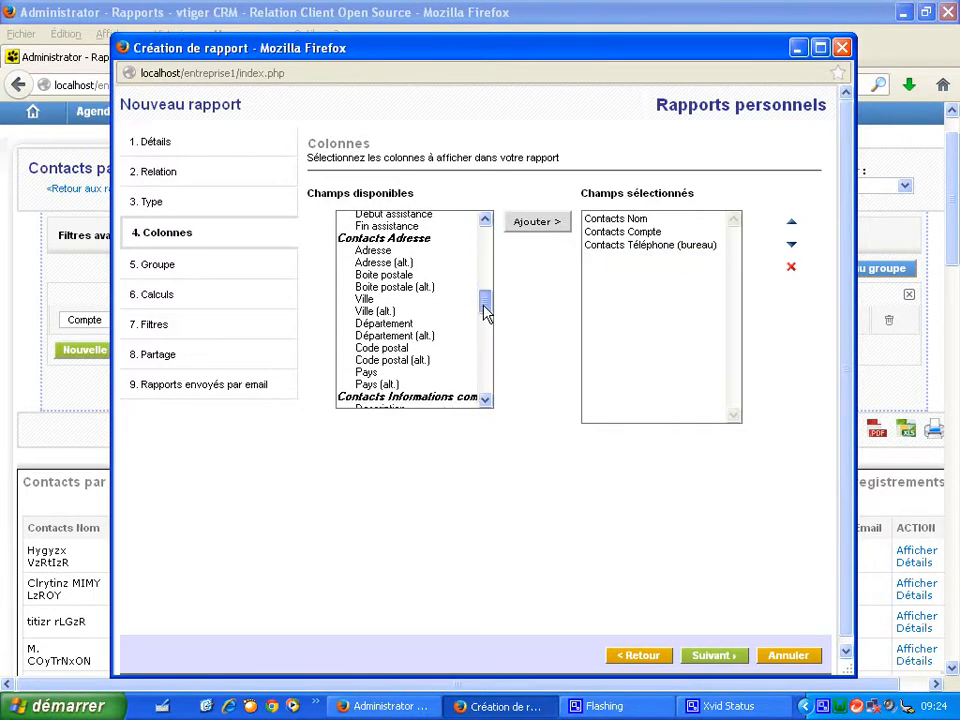
pyautogui.click(380, 251)
pyautogui.click(538, 221)
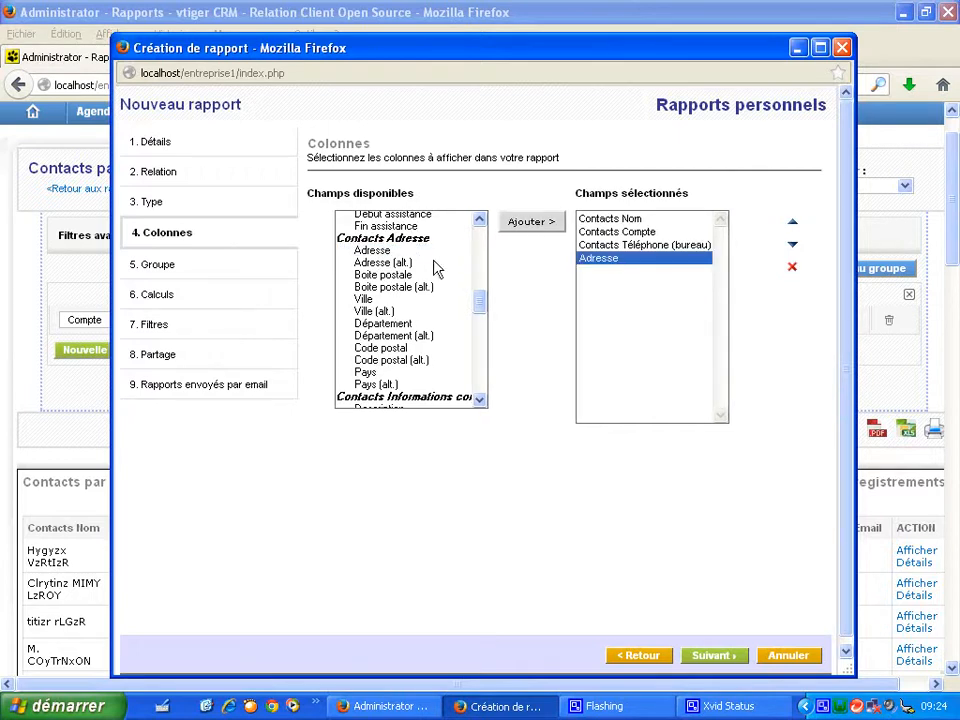
pyautogui.click(398, 348)
pyautogui.click(553, 224)
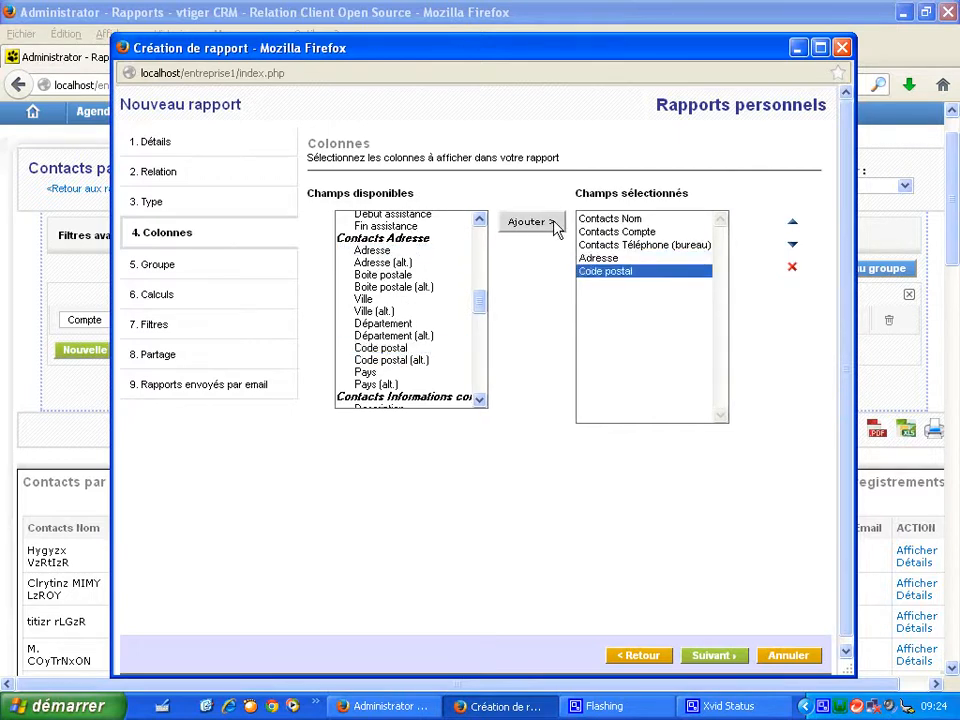
pyautogui.click(396, 300)
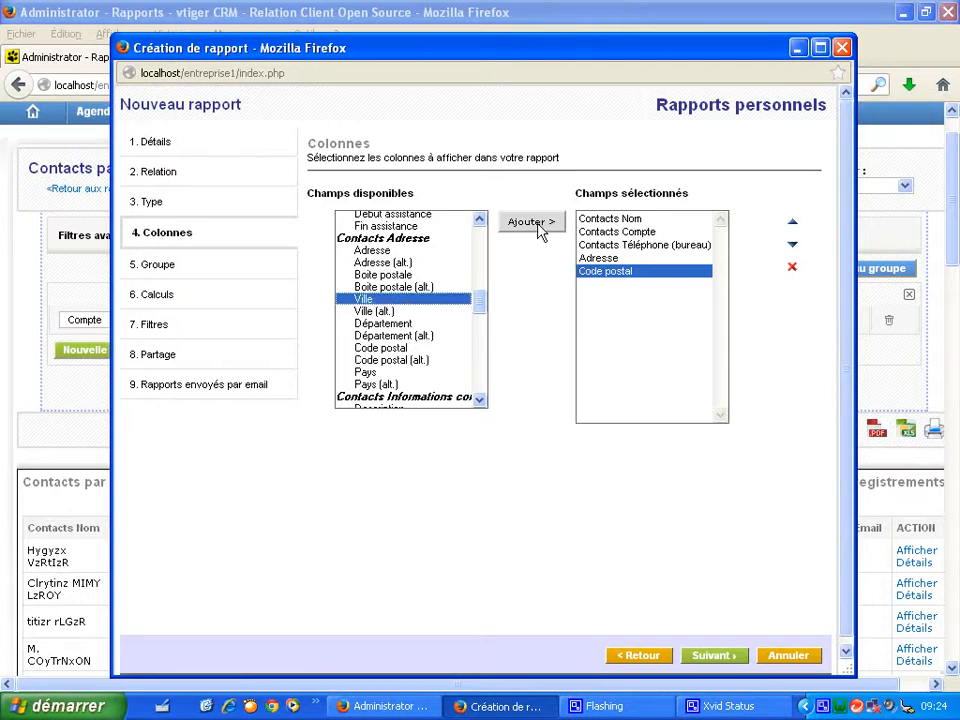
pyautogui.click(538, 224)
pyautogui.click(418, 373)
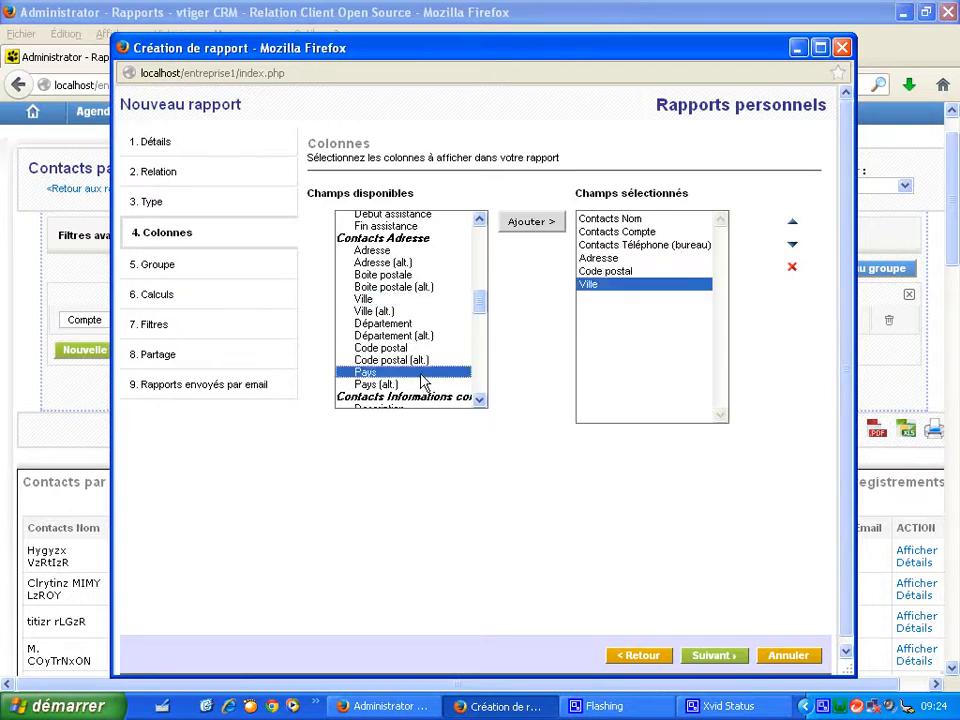
pyautogui.click(548, 228)
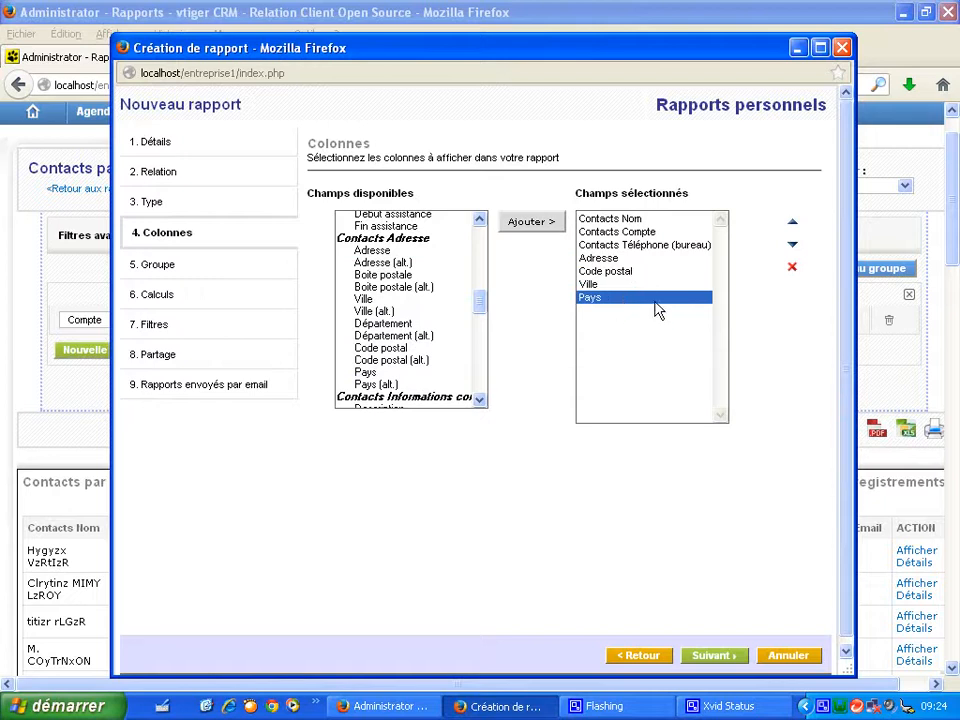
# - Advance through the remaining wizard steps and finish saving the customized report
pyautogui.click(714, 656)
pyautogui.click(725, 662)
pyautogui.click(725, 662)
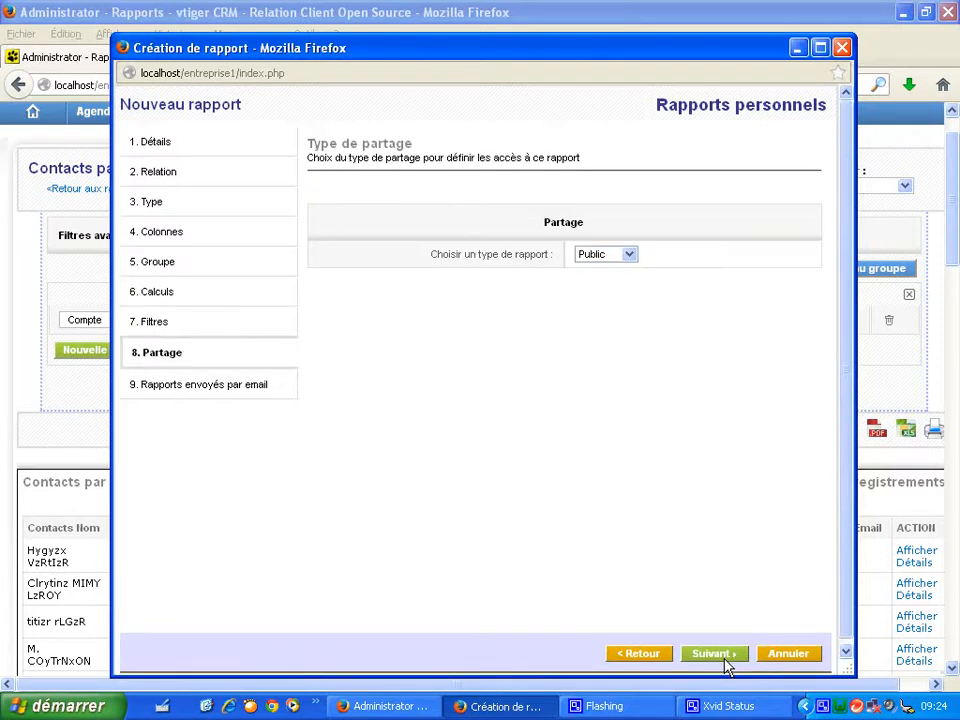
pyautogui.click(725, 662)
pyautogui.click(719, 658)
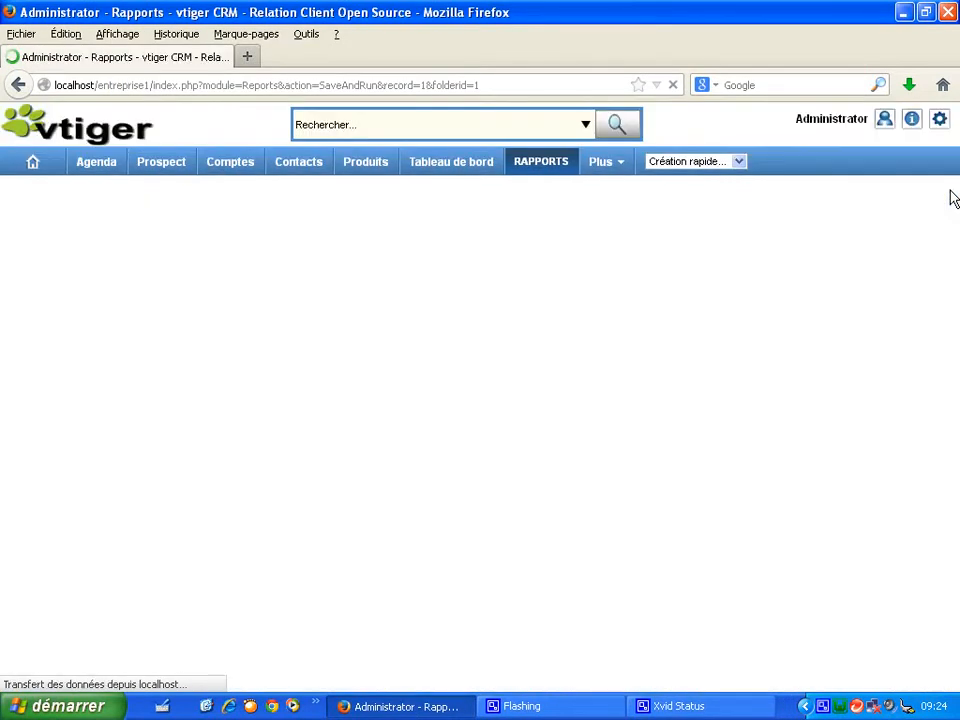
# - Export the regenerated report to Excel and open it in Microsoft Excel
pyautogui.moveTo(955, 200); pyautogui.dragTo(955, 289)
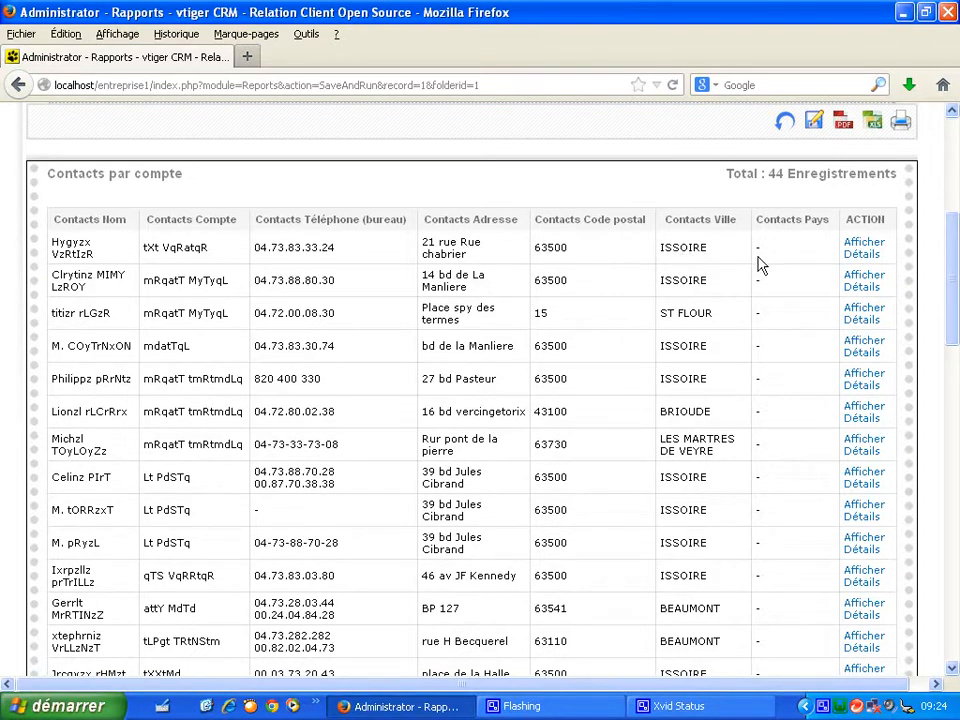
pyautogui.moveTo(953, 290); pyautogui.dragTo(956, 249)
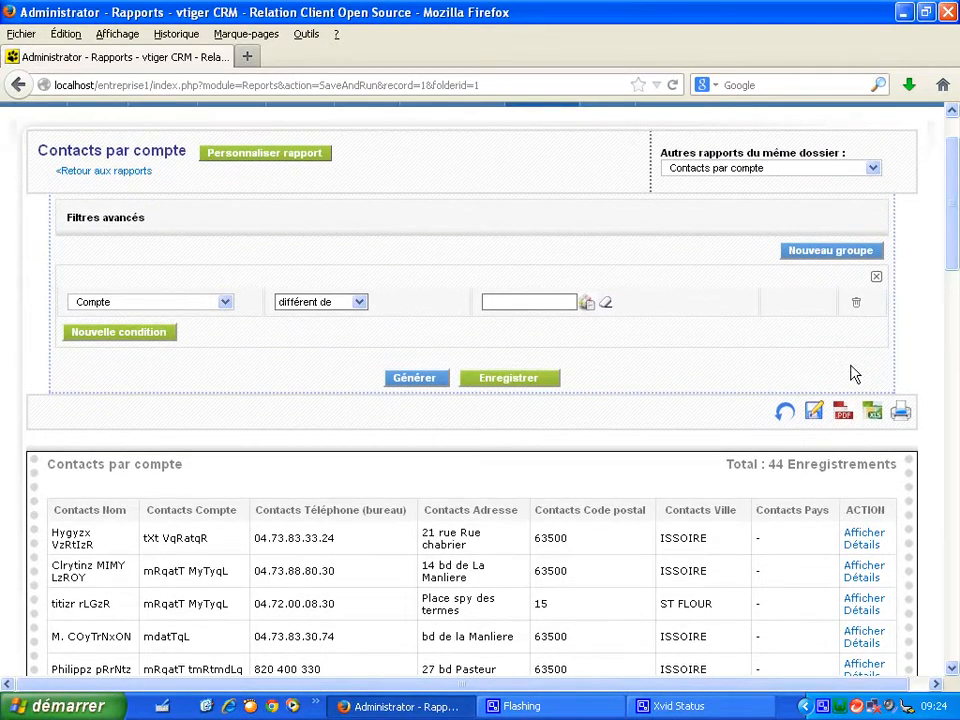
pyautogui.click(874, 414)
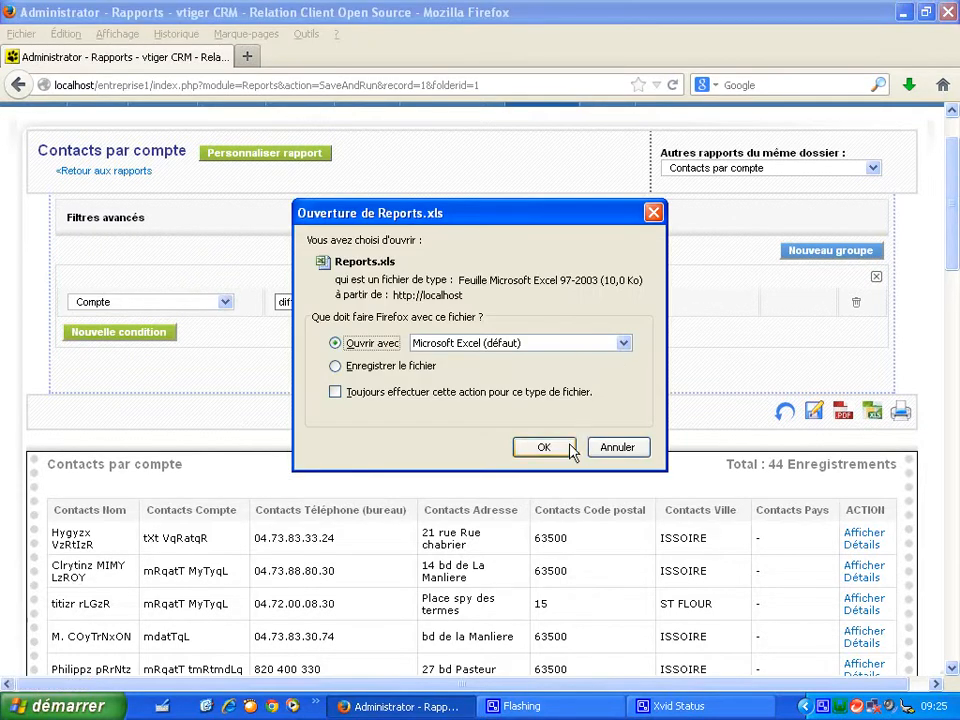
pyautogui.click(543, 447)
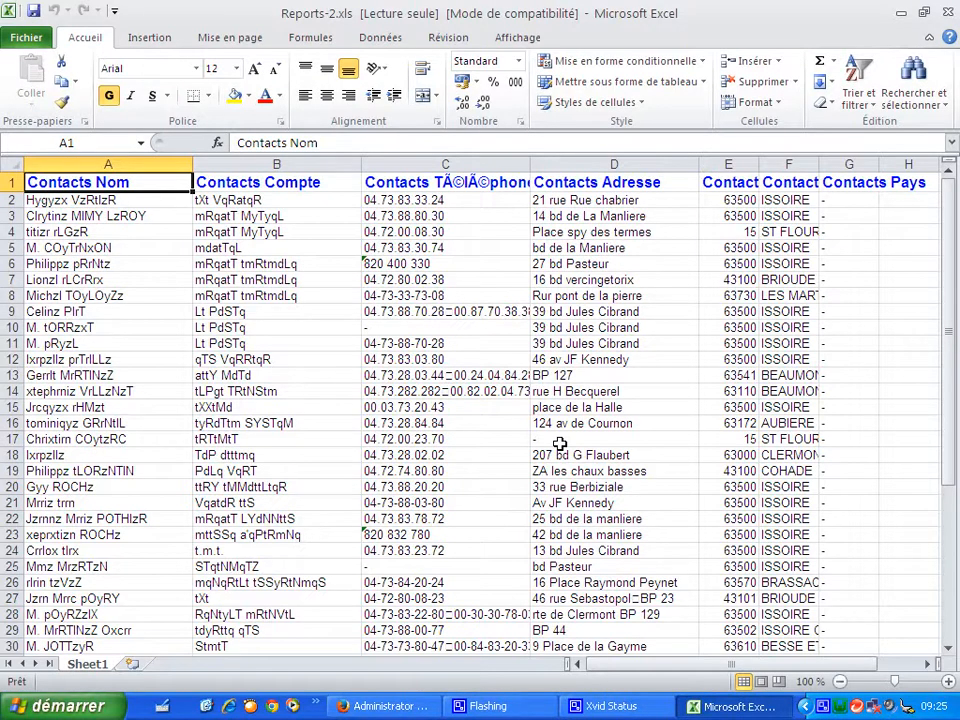
# - Rename the C1 column header to "telephone"
pyautogui.moveTo(695, 665)
pyautogui.mouseDown()
pyautogui.moveTo(763, 670)
pyautogui.moveTo(696, 671)
pyautogui.mouseUp()
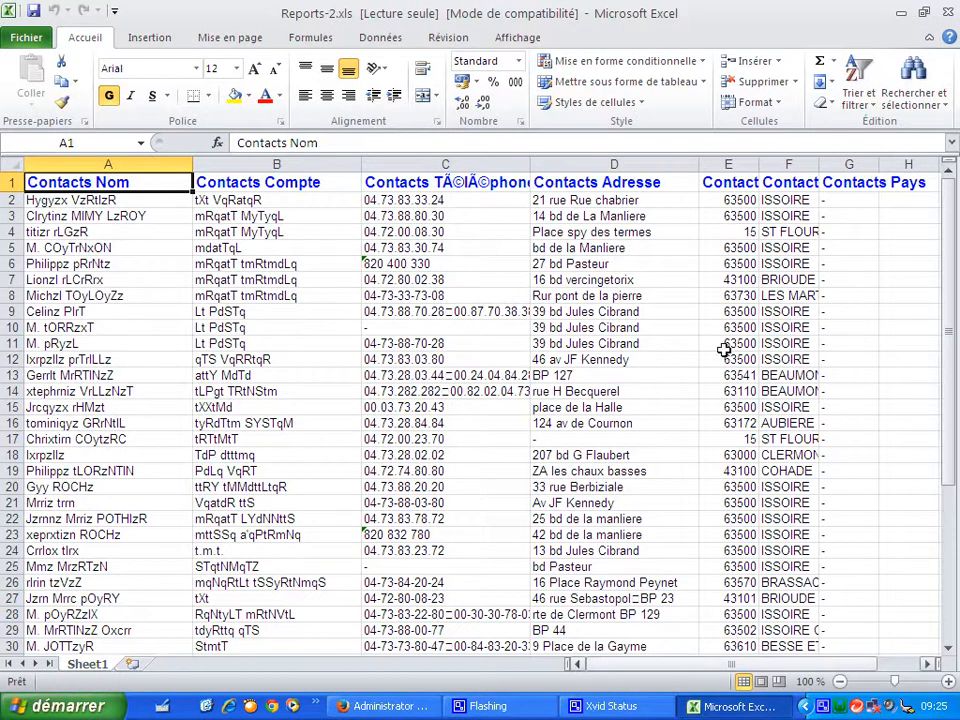
pyautogui.click(482, 185)
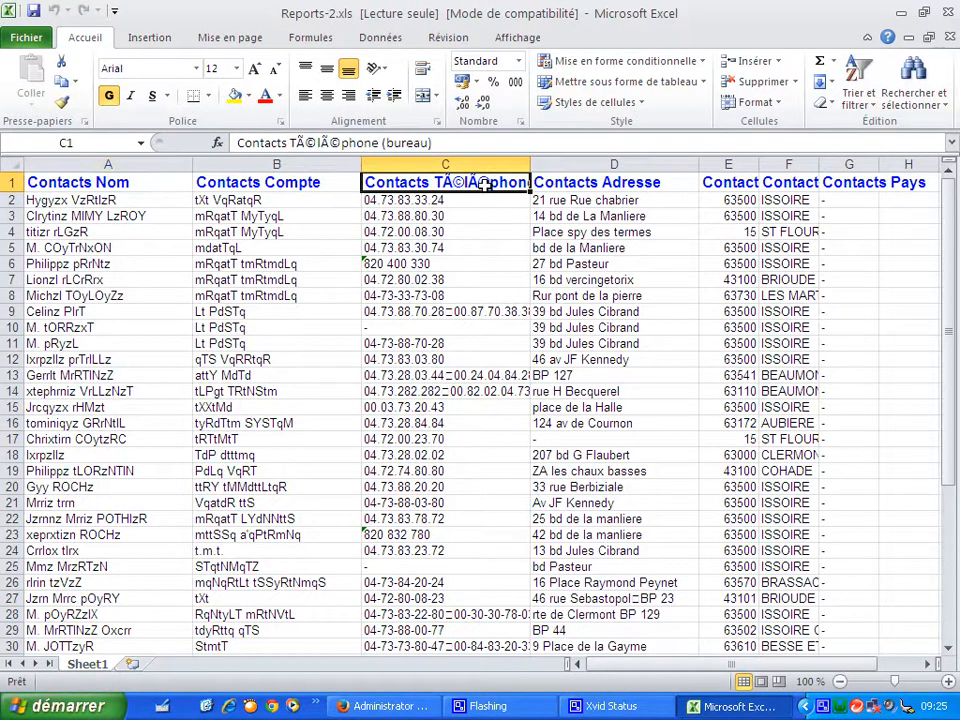
pyautogui.click(440, 146)
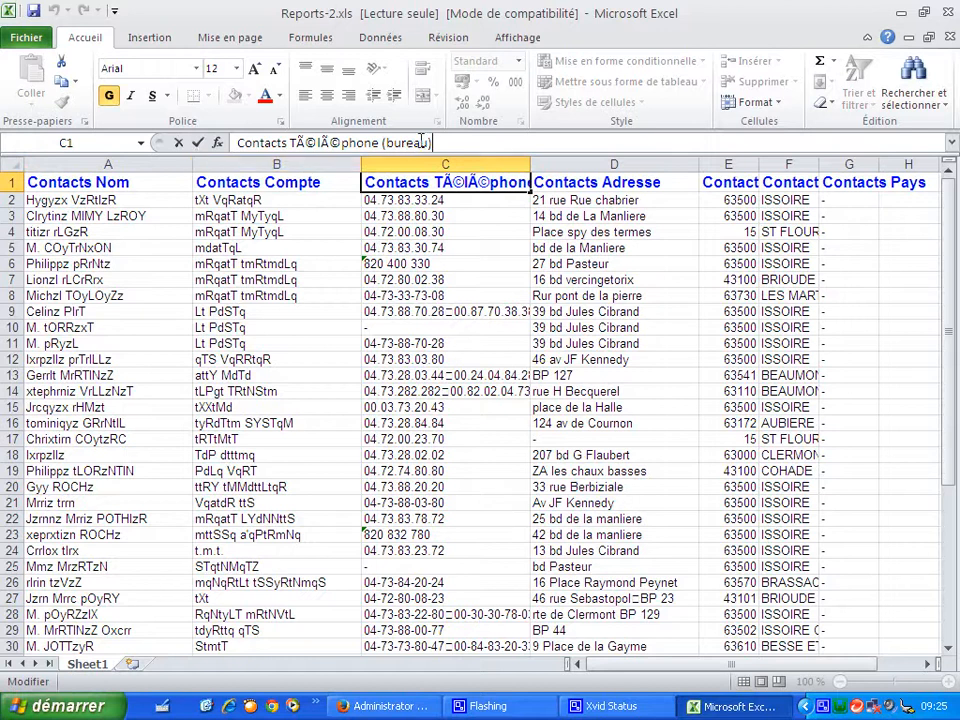
pyautogui.moveTo(430, 143); pyautogui.dragTo(238, 143)
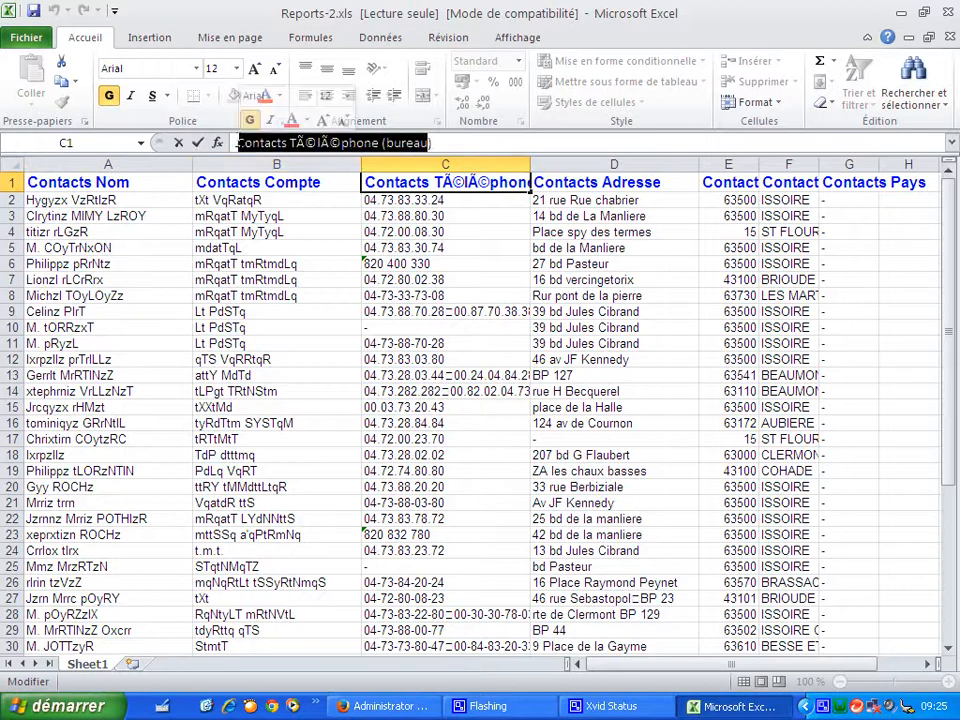
pyautogui.write('telep')
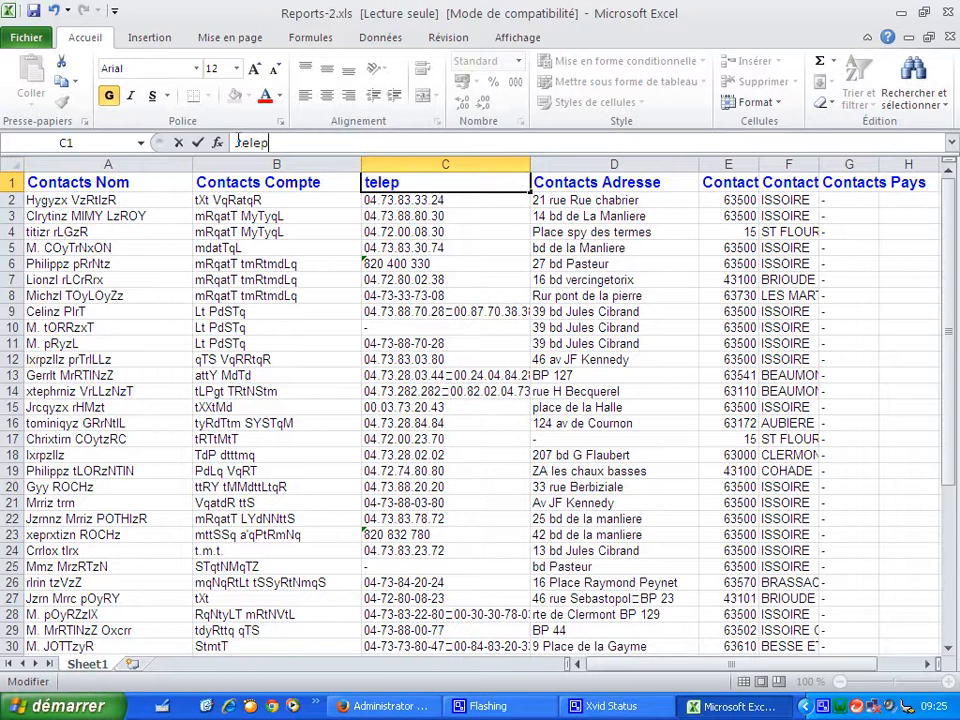
pyautogui.write('hone')
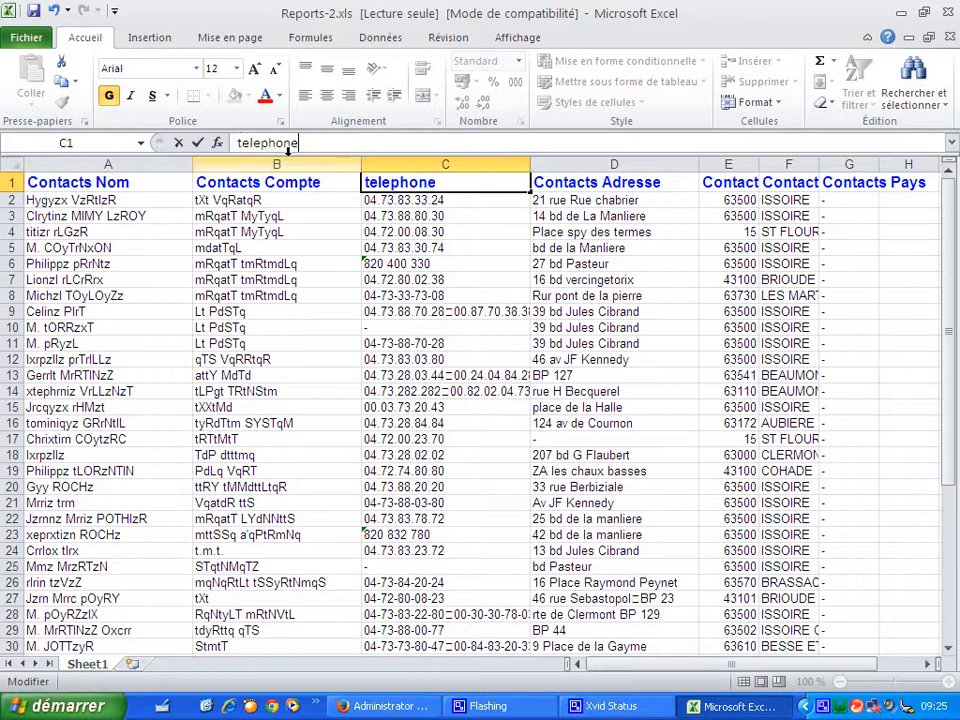
# - Rename the D1 column header to "Adresse" by removing the "Contacts" prefix
pyautogui.click(595, 182)
pyautogui.doubleClick(289, 143)
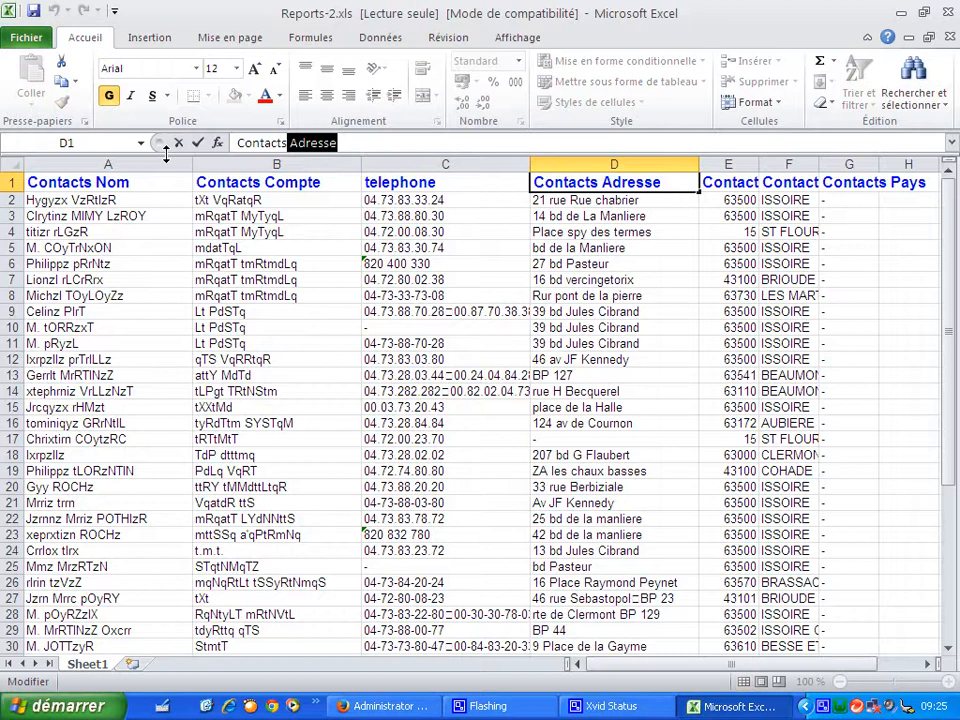
pyautogui.press('Left')
pyautogui.press('Left')
pyautogui.press('Left')
pyautogui.press('Left')
pyautogui.press('BackSpace')
pyautogui.press('BackSpace')
pyautogui.press('BackSpace')
pyautogui.press('BackSpace')
pyautogui.press('BackSpace')
pyautogui.press('BackSpace')
pyautogui.press('BackSpace')
pyautogui.press('BackSpace')
pyautogui.press('BackSpace')
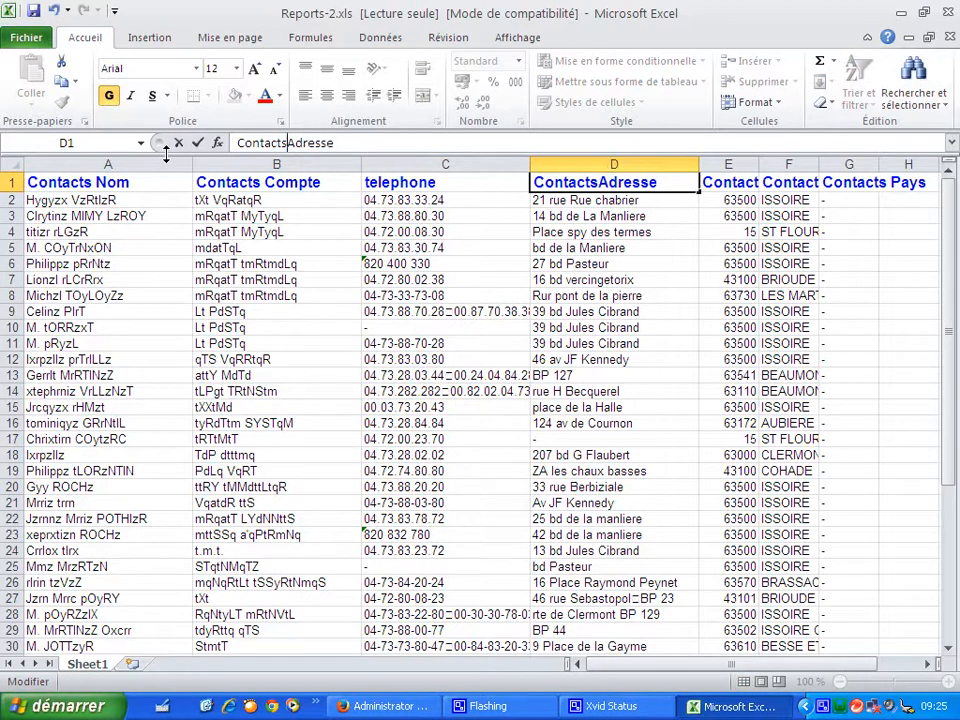
pyautogui.click(715, 311)
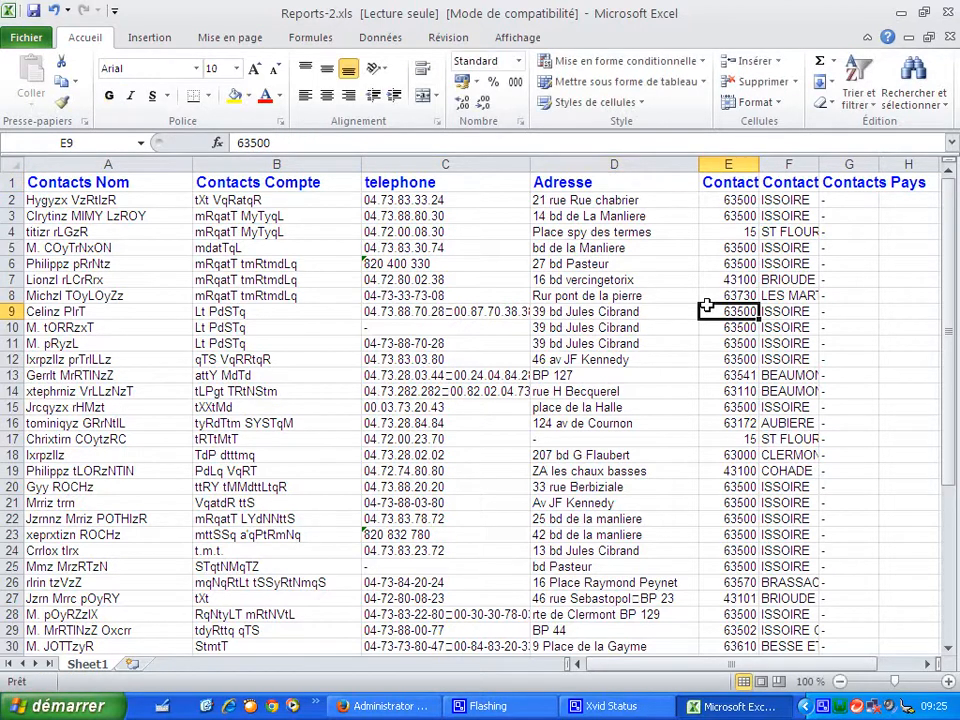
# - Rename the E1 column header to "Code postal"
pyautogui.click(738, 182)
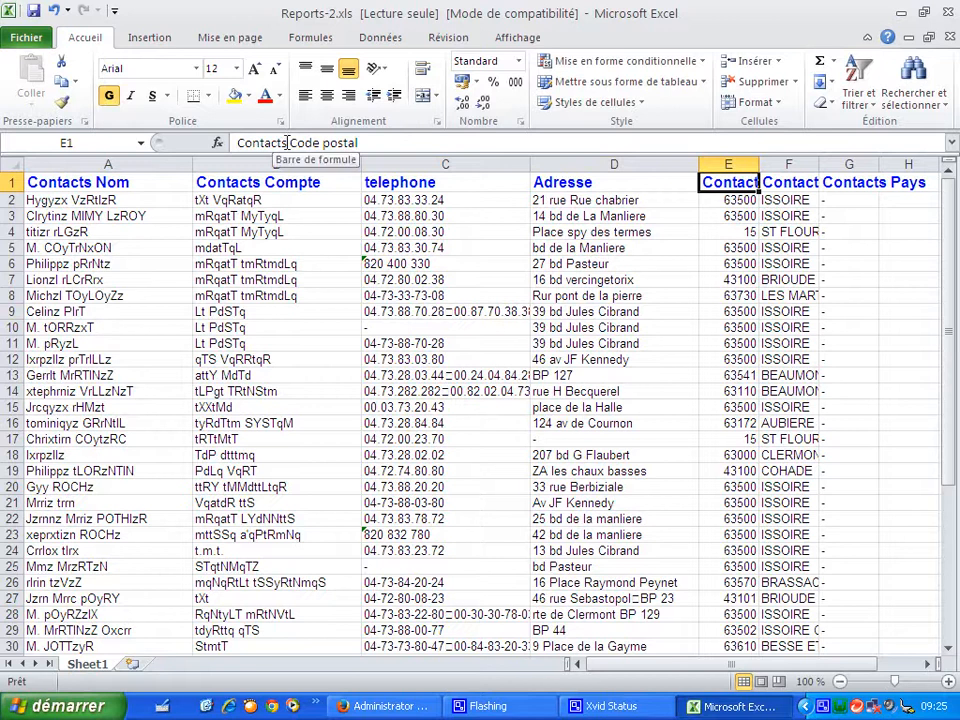
pyautogui.doubleClick(250, 143)
pyautogui.press('Delete')
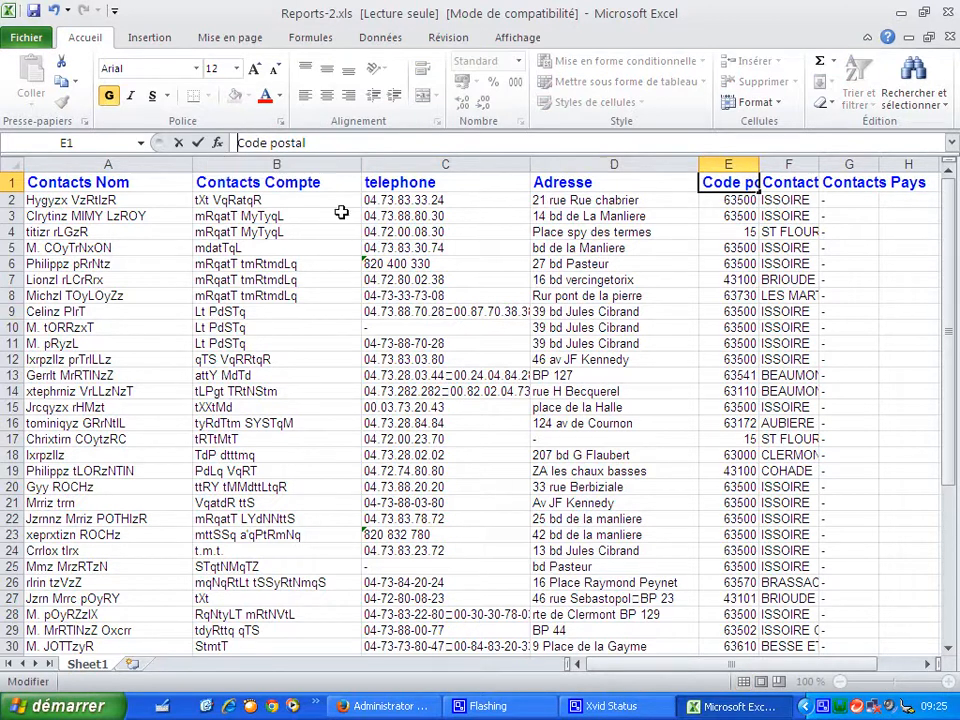
pyautogui.click(790, 279)
# - Widen column F and rename its header to "Ville"
pyautogui.moveTo(826, 165); pyautogui.dragTo(893, 165)
pyautogui.click(810, 182)
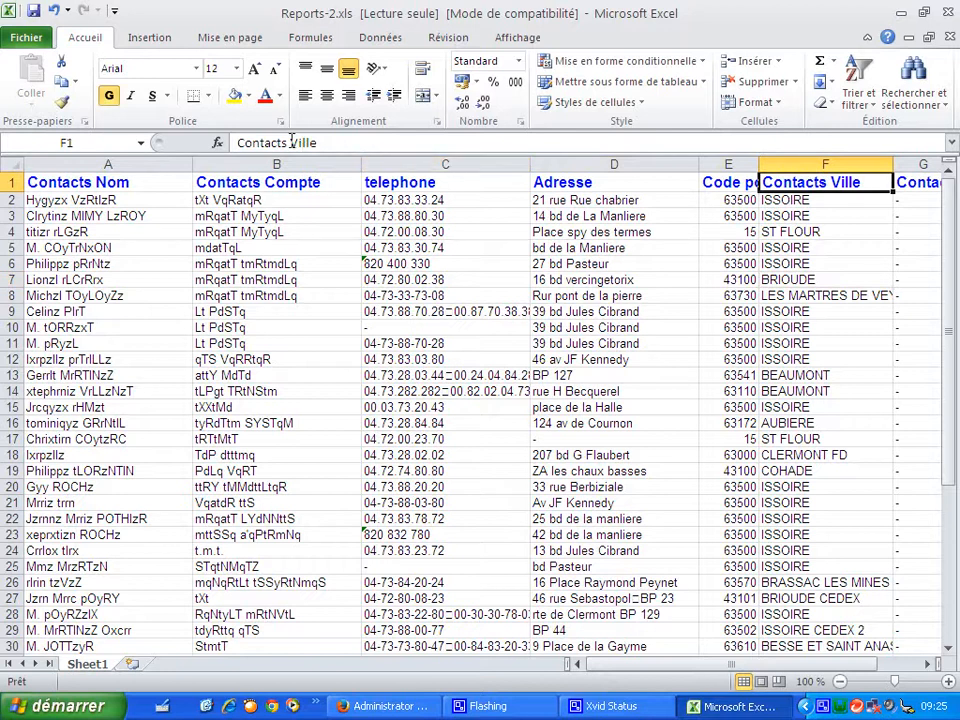
pyautogui.doubleClick(282, 143)
pyautogui.press('Delete')
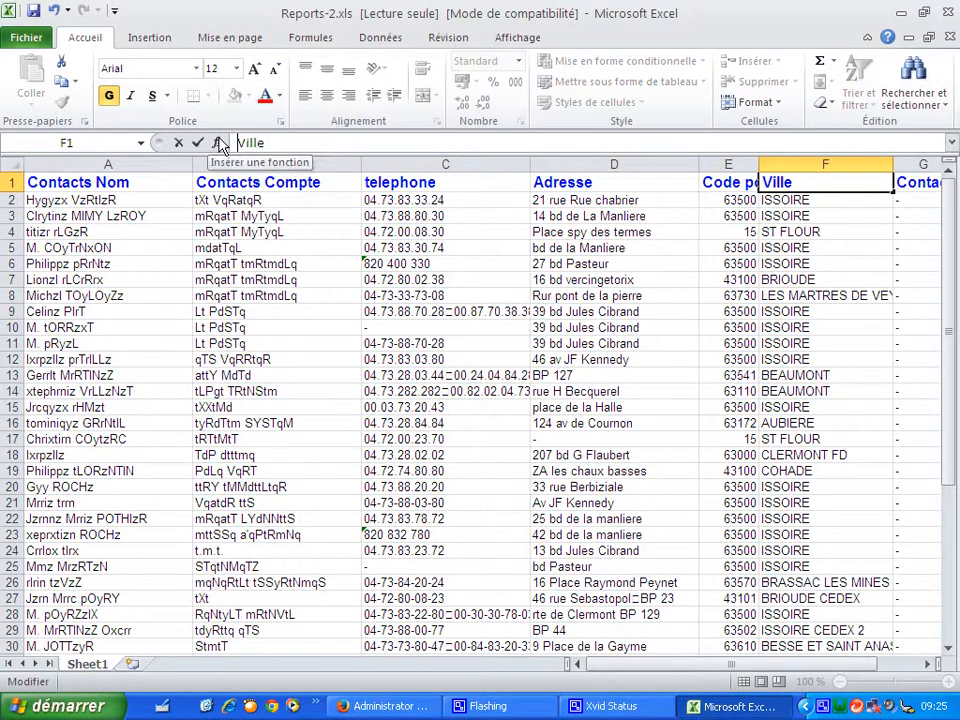
pyautogui.click(537, 309)
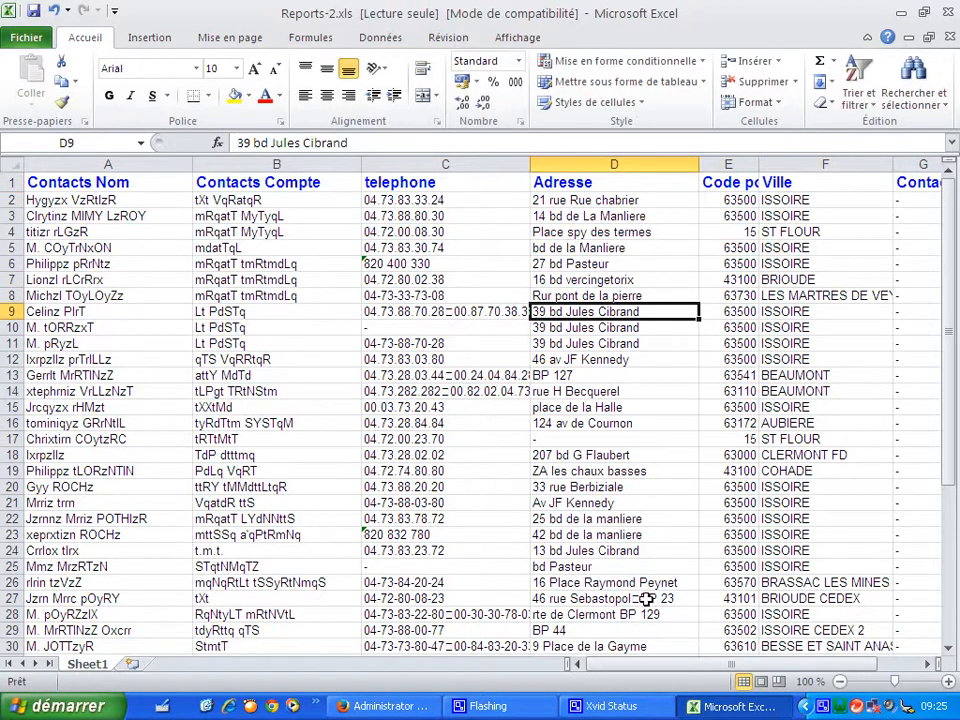
# - Enter "France" in the first Contacts Pays cell, G2
pyautogui.moveTo(654, 666); pyautogui.dragTo(755, 672)
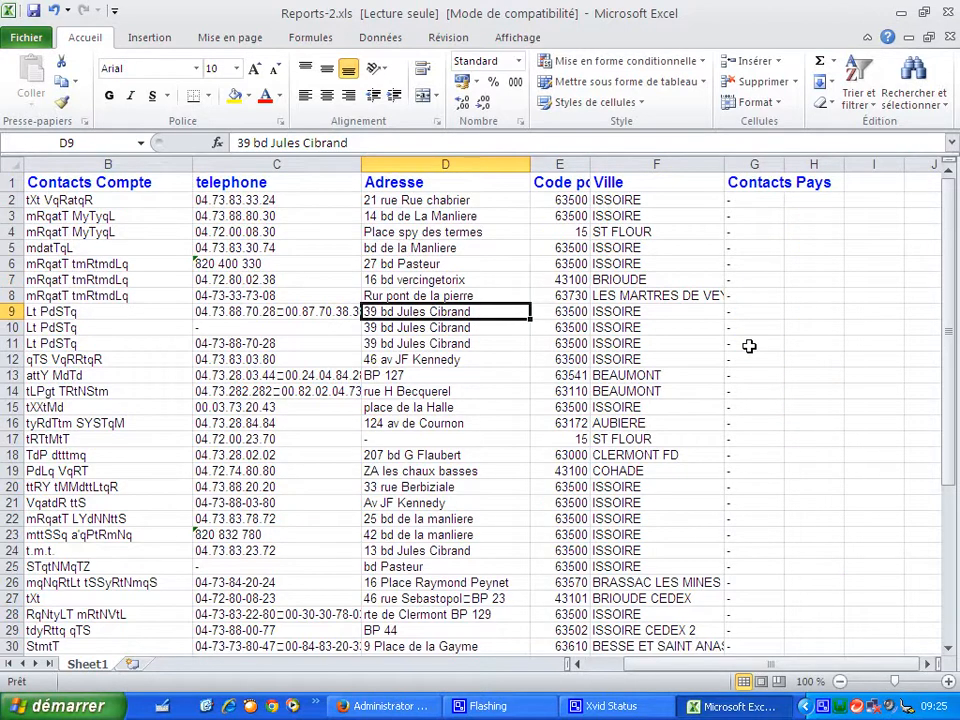
pyautogui.moveTo(952, 401); pyautogui.dragTo(953, 225)
pyautogui.click(747, 202)
pyautogui.write('france')
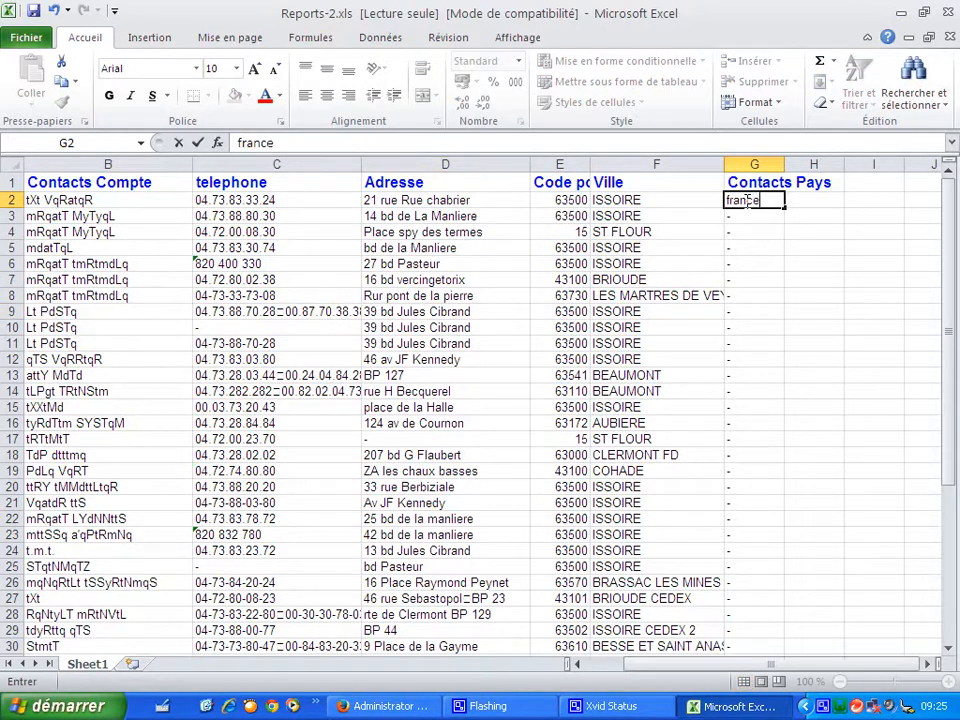
pyautogui.press('Return')
# - Copy the France value from G2 and paste it down the rest of the Contacts Pays column
pyautogui.click(757, 201)
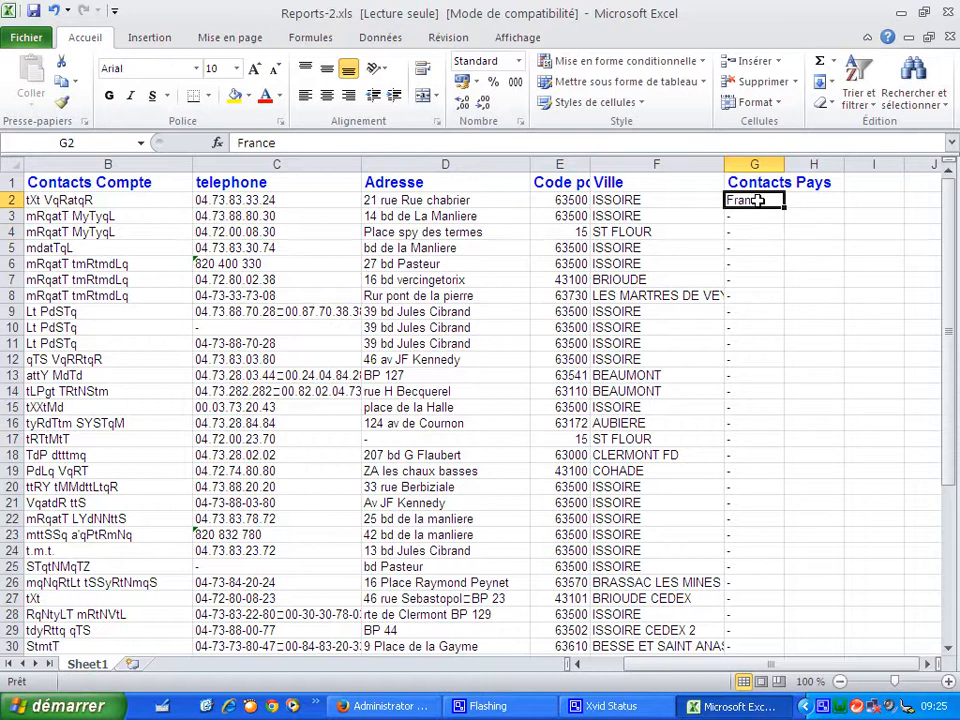
pyautogui.rightClick(759, 201)
pyautogui.click(781, 240)
pyautogui.moveTo(754, 216); pyautogui.dragTo(763, 624)
pyautogui.hotkey('ctrl', 'v')
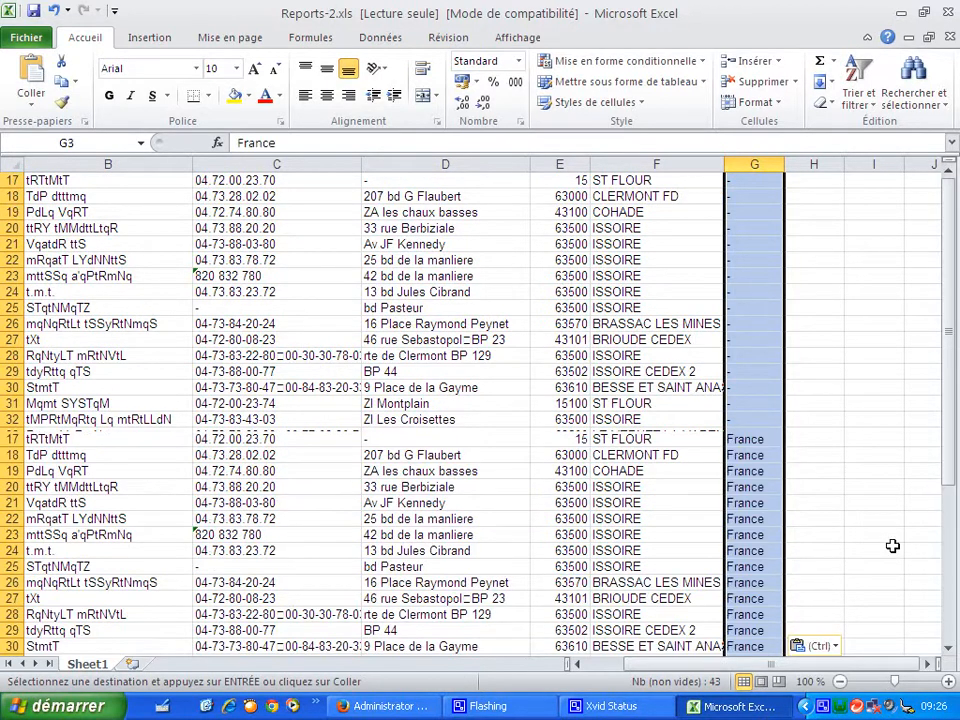
pyautogui.scroll(5, 827, 553)
pyautogui.click(894, 548)
pyautogui.click(915, 390)
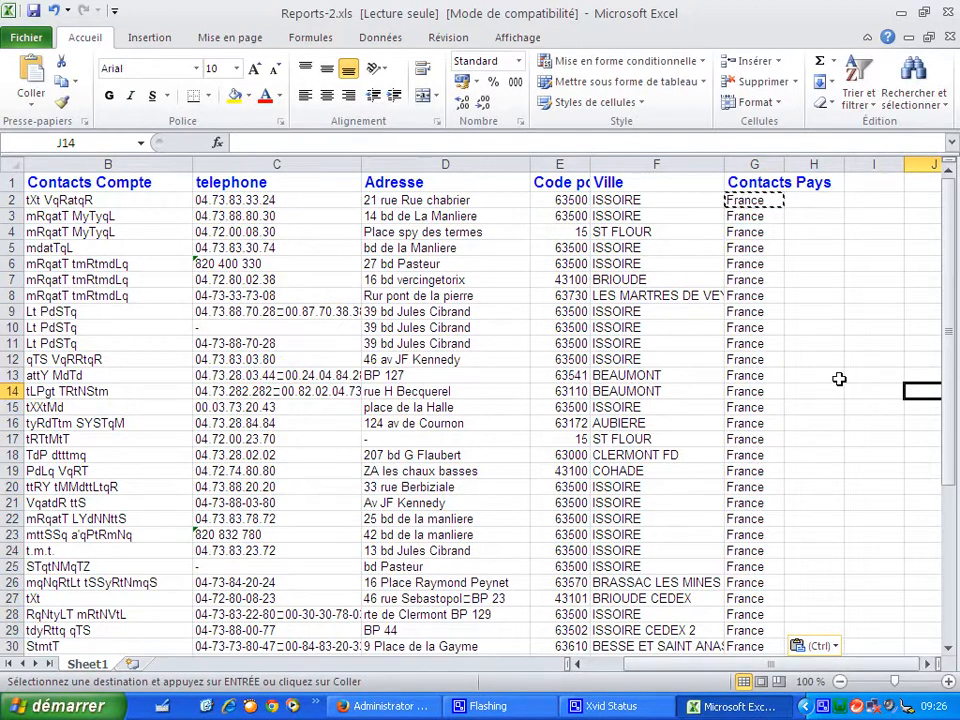
# - Add a new column header "adresse complete" in cell H1
pyautogui.click(812, 184)
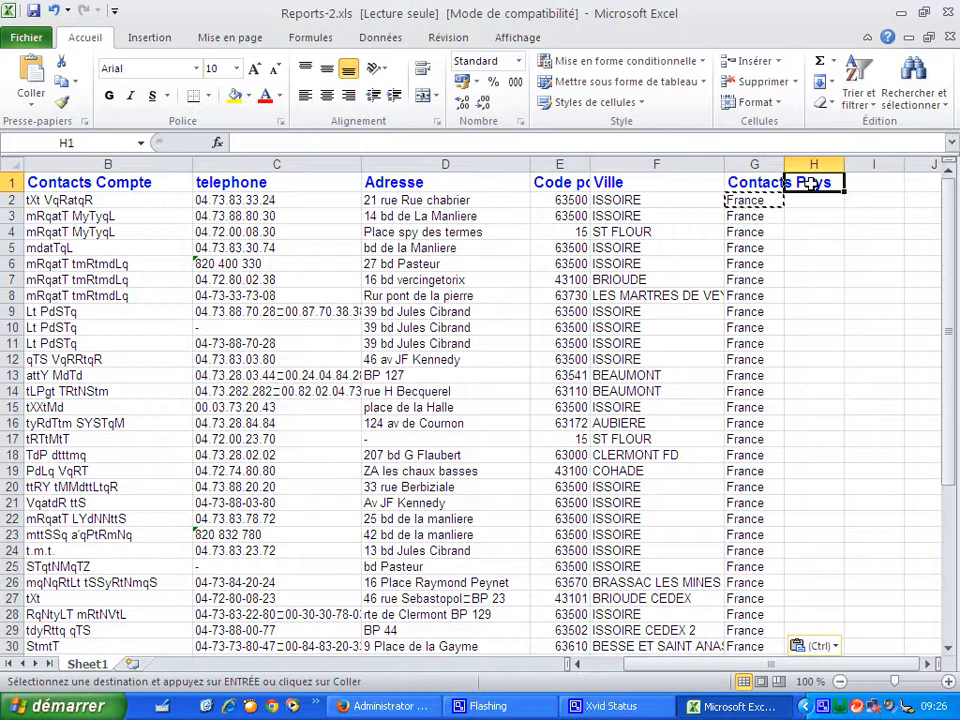
pyautogui.write('adresse')
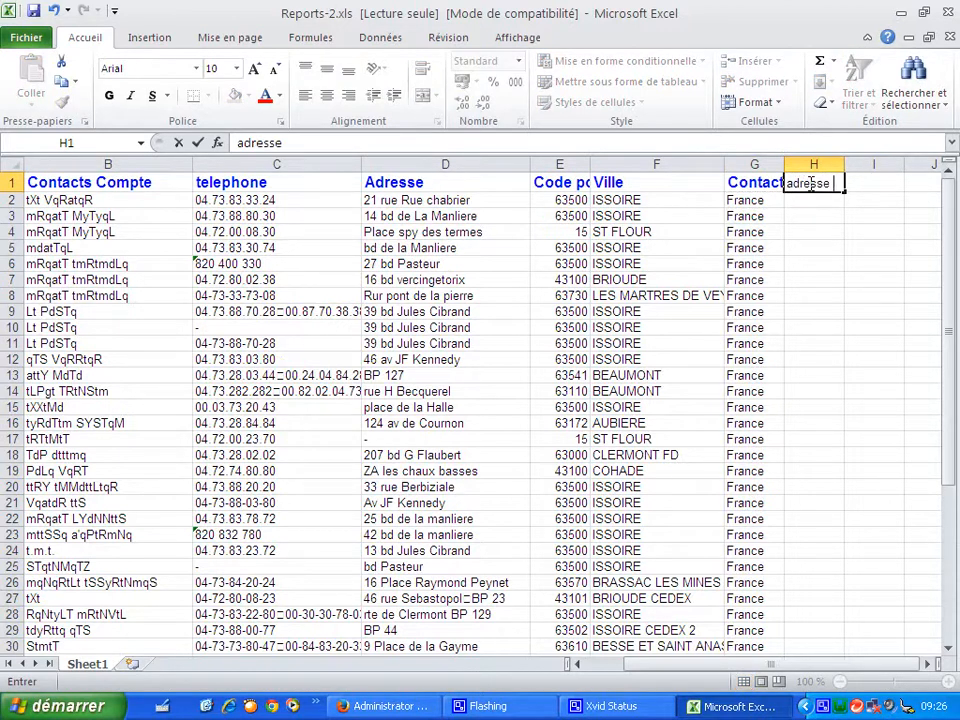
pyautogui.write('comple')
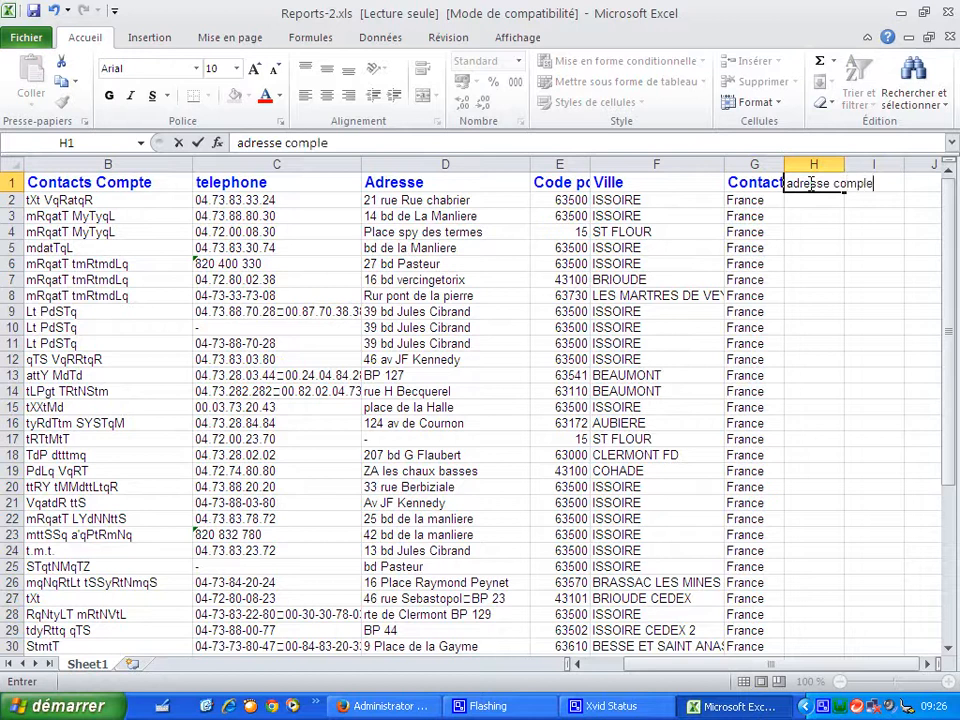
pyautogui.click(844, 261)
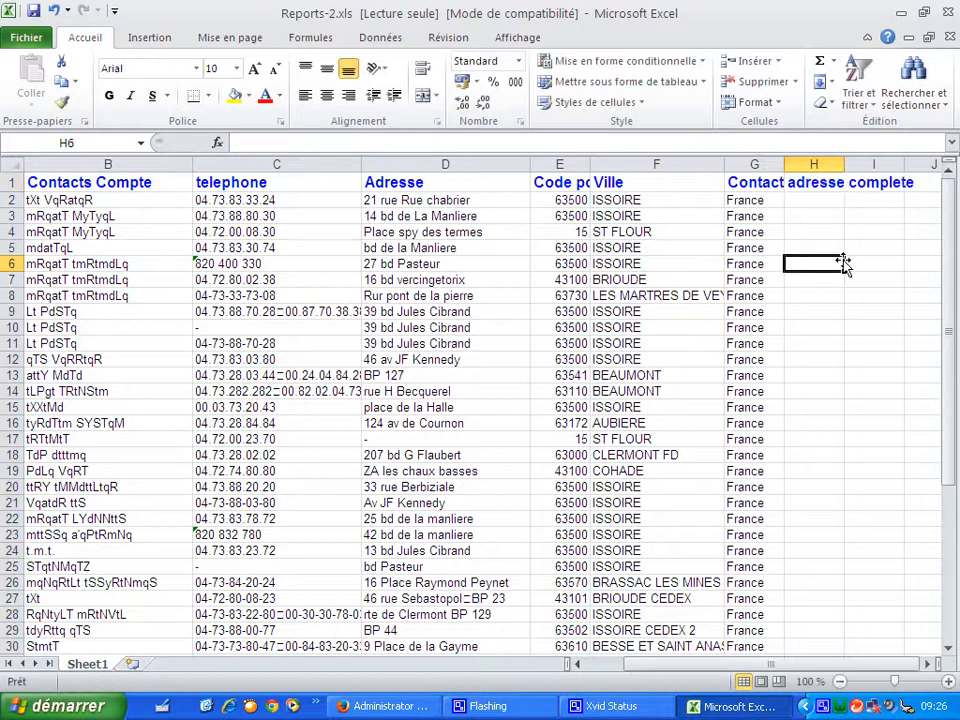
# - Enter the formula =CONCATENER(D2;" ";F2;" ";G2) in H2 to join address, city and country
pyautogui.click(808, 200)
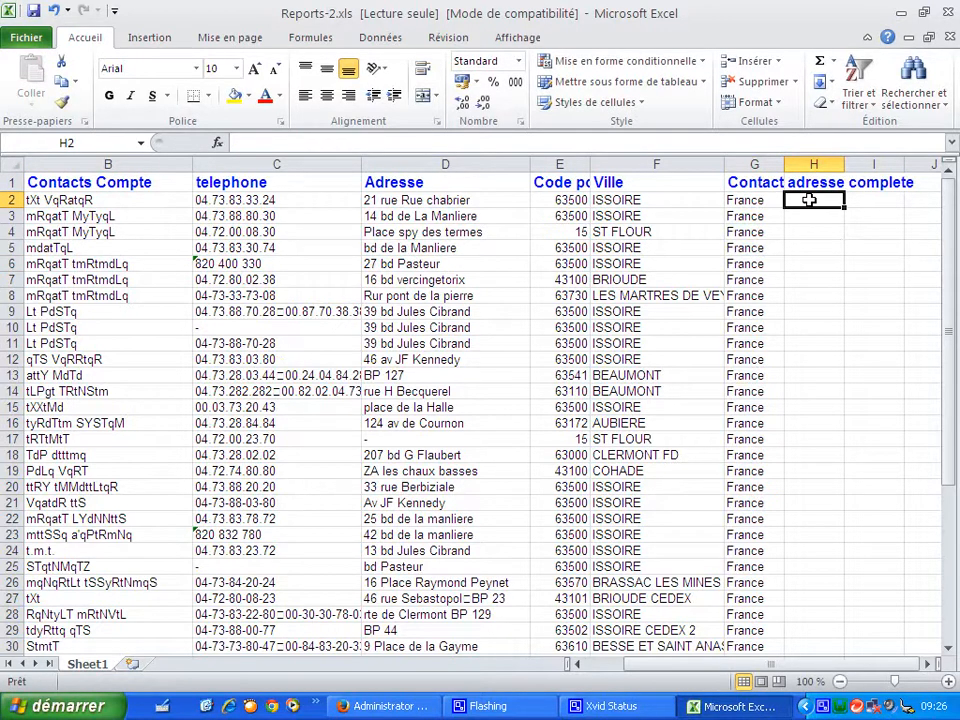
pyautogui.write('=concatener')
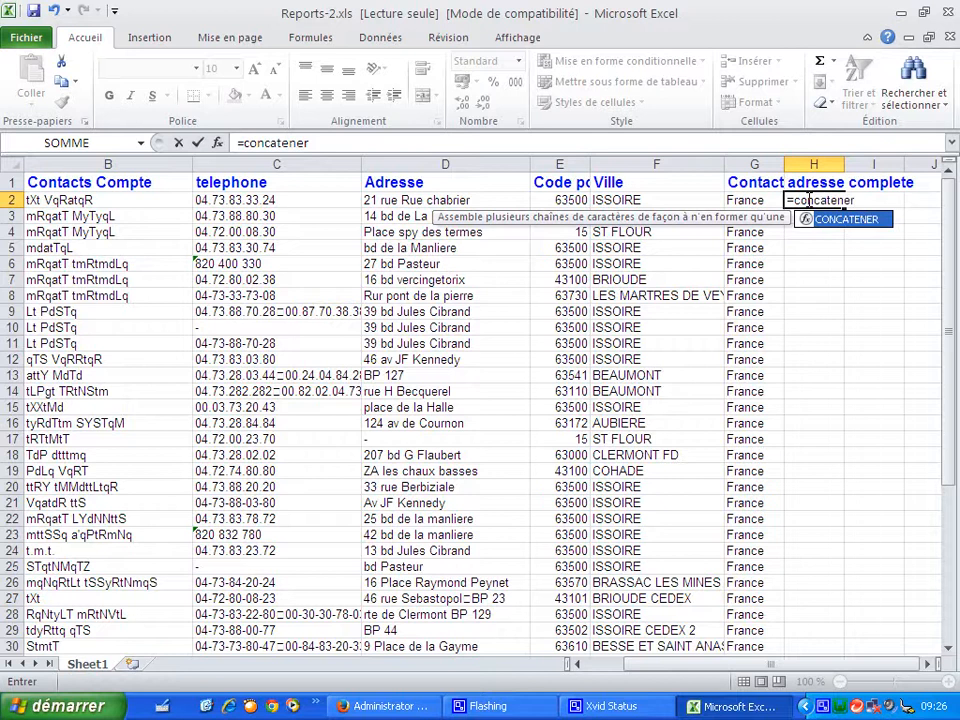
pyautogui.write('(')
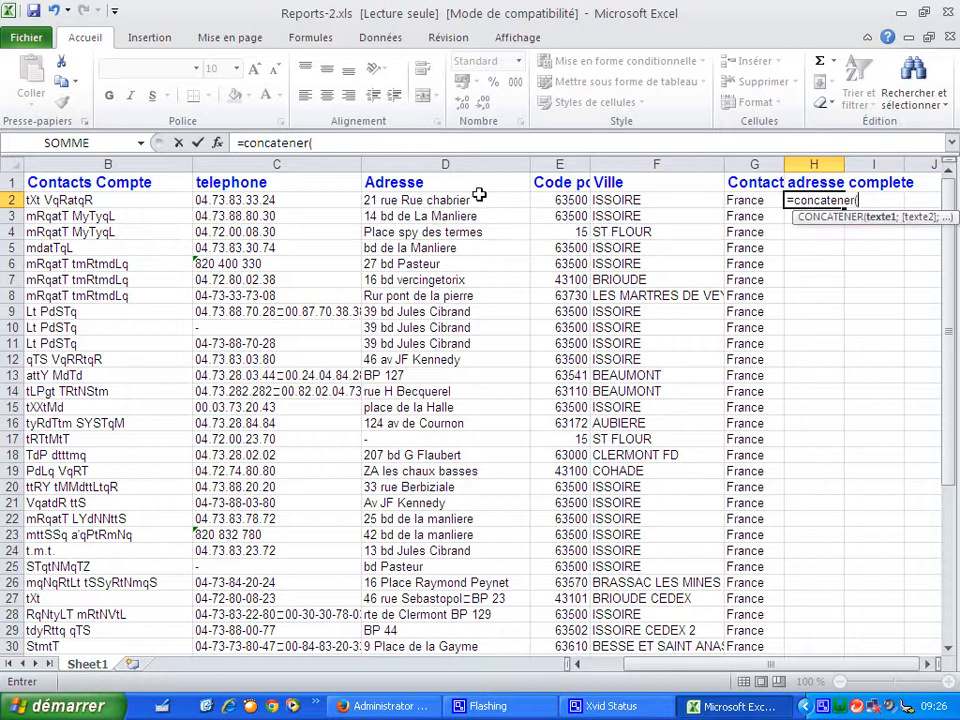
pyautogui.click(431, 200)
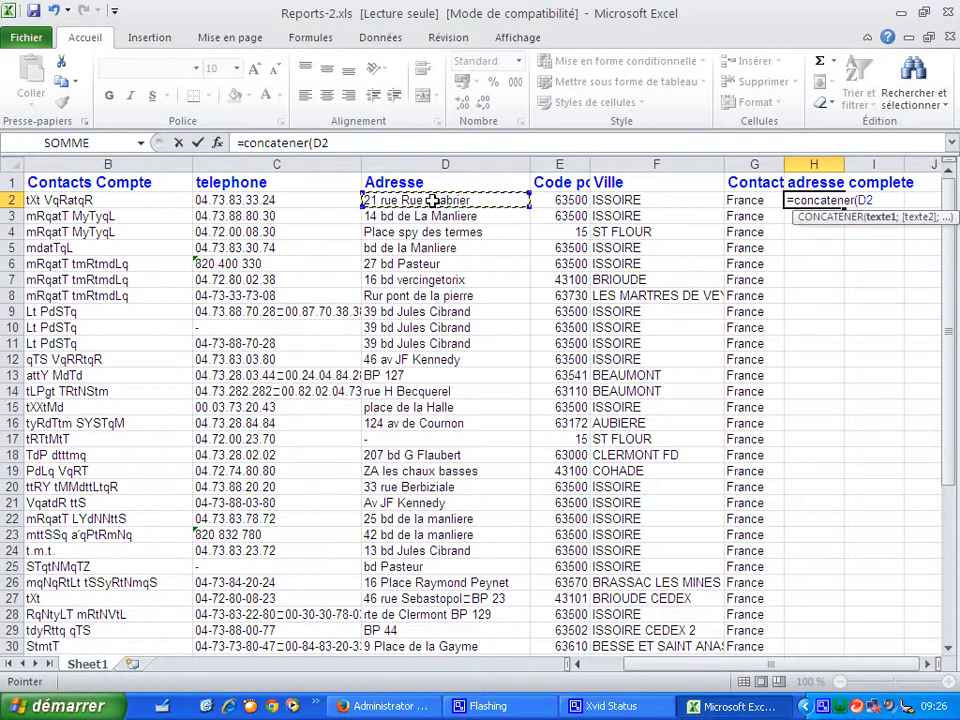
pyautogui.write(';')
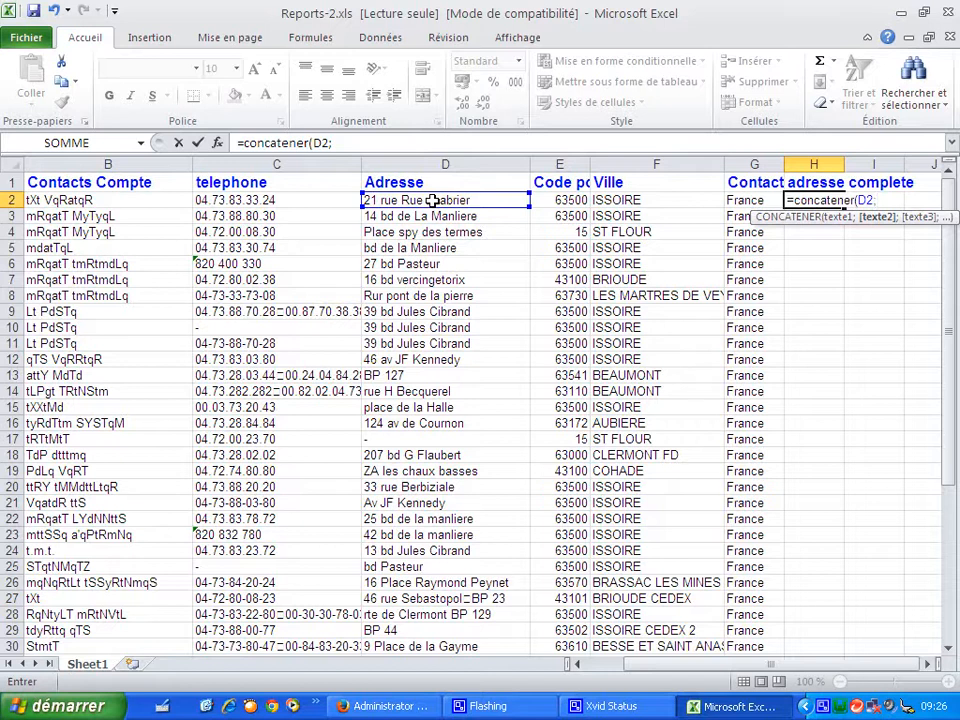
pyautogui.write('" ";')
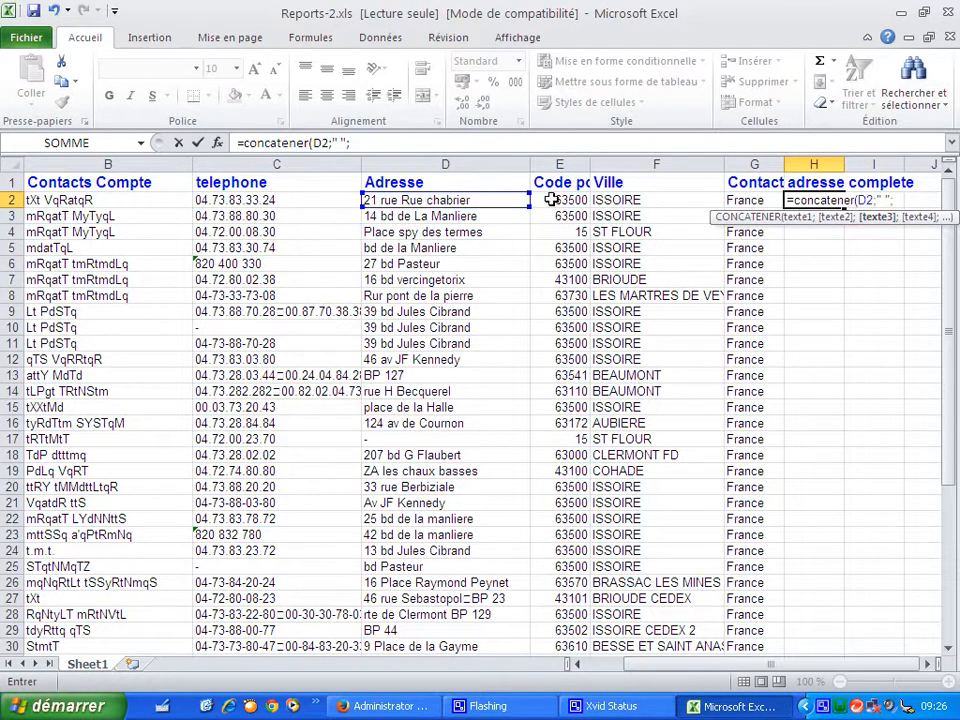
pyautogui.click(614, 198)
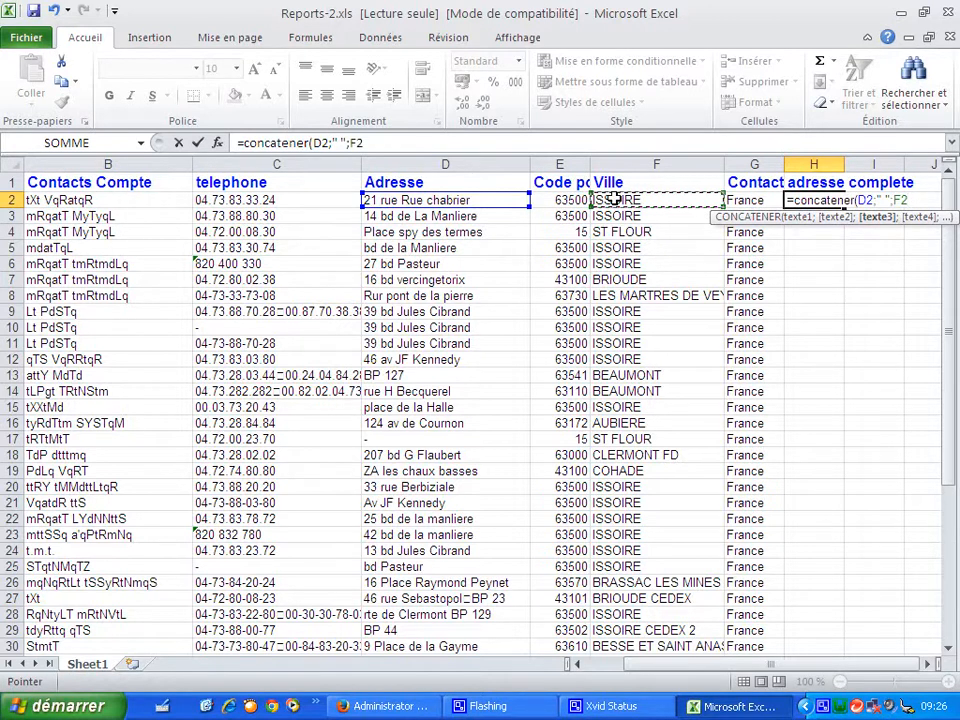
pyautogui.write(';')
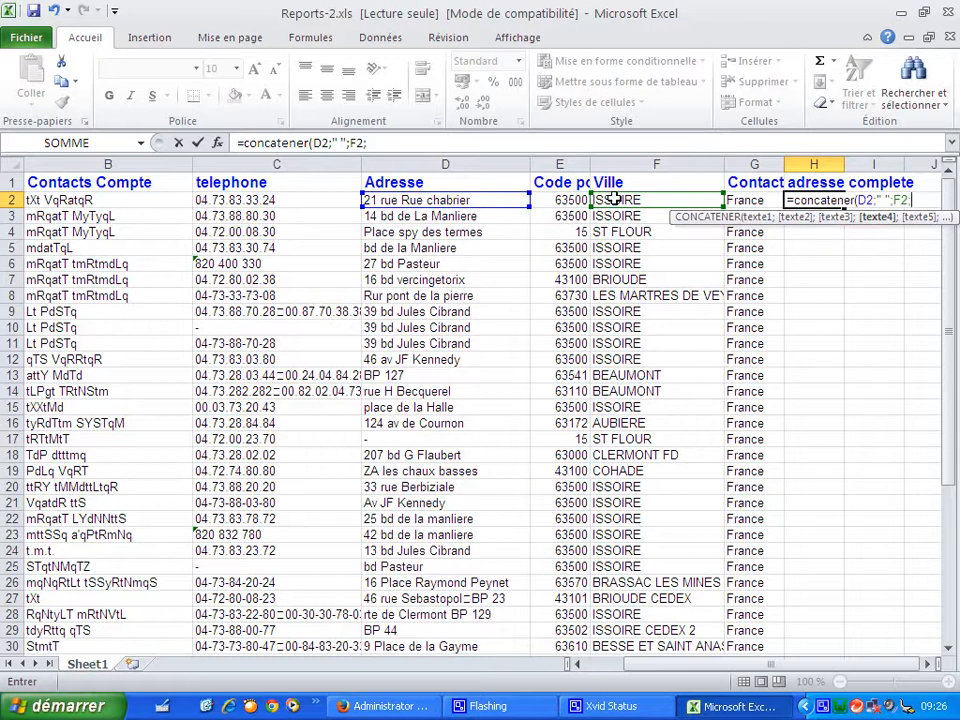
pyautogui.write('" ";')
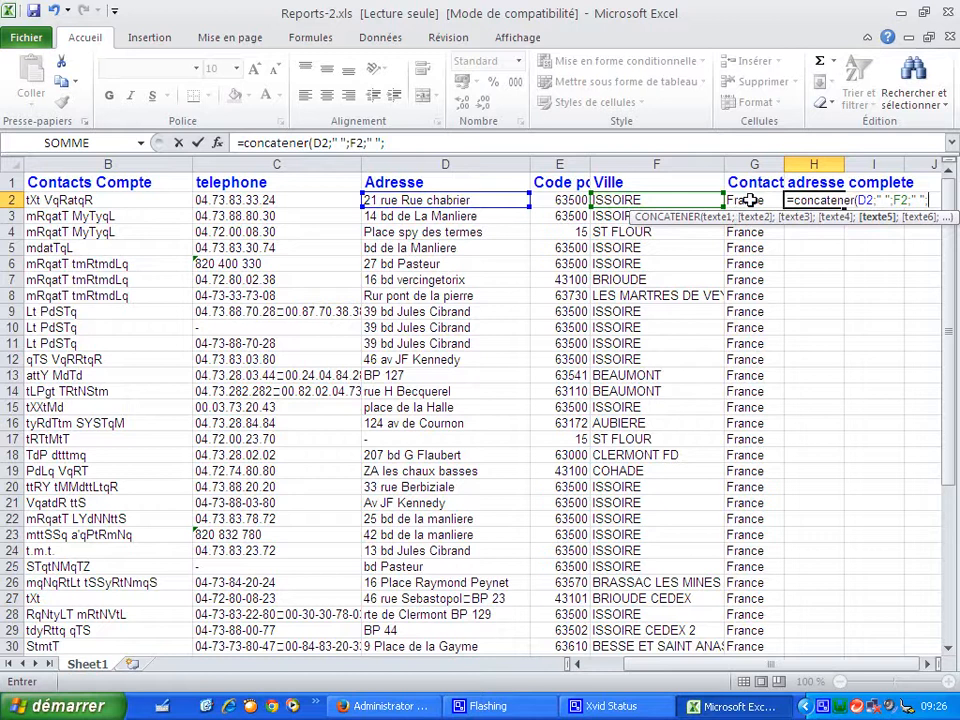
pyautogui.click(750, 200)
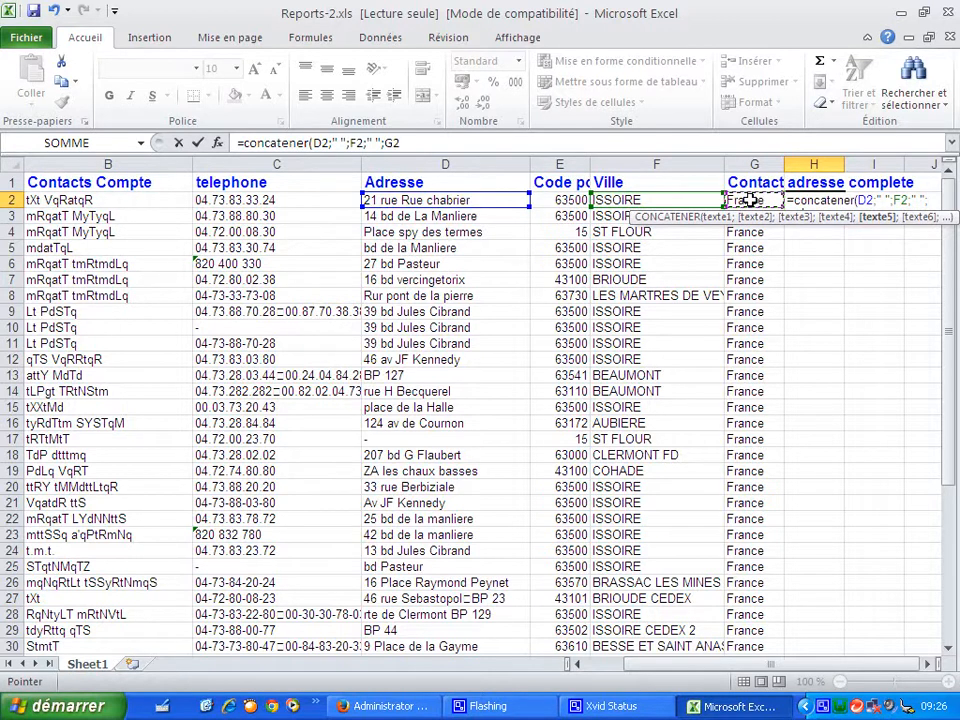
pyautogui.write(')')
pyautogui.press('Return')
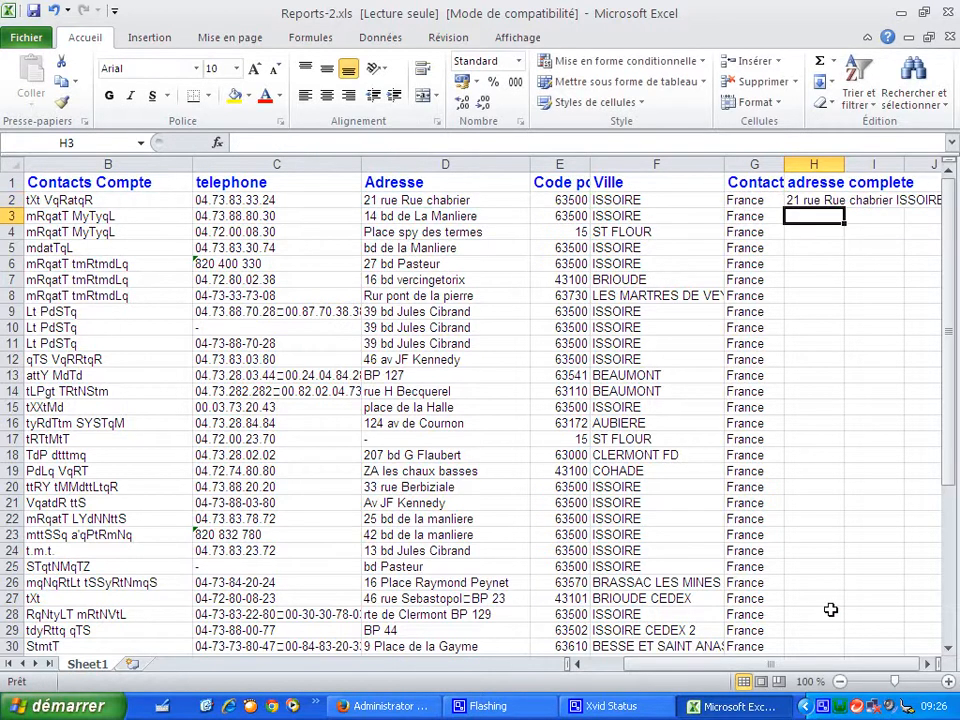
# - Narrow column G, then copy the H2 concatenation formula and paste it into the cells below down to row 29
pyautogui.moveTo(780, 655); pyautogui.dragTo(860, 655)
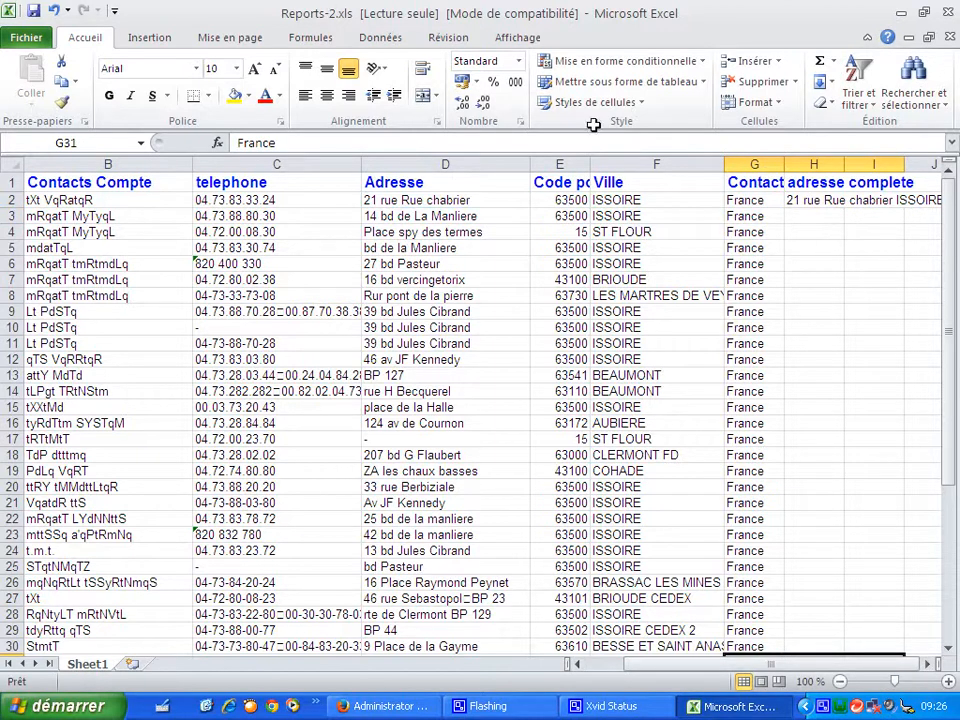
pyautogui.moveTo(724, 164); pyautogui.dragTo(653, 170)
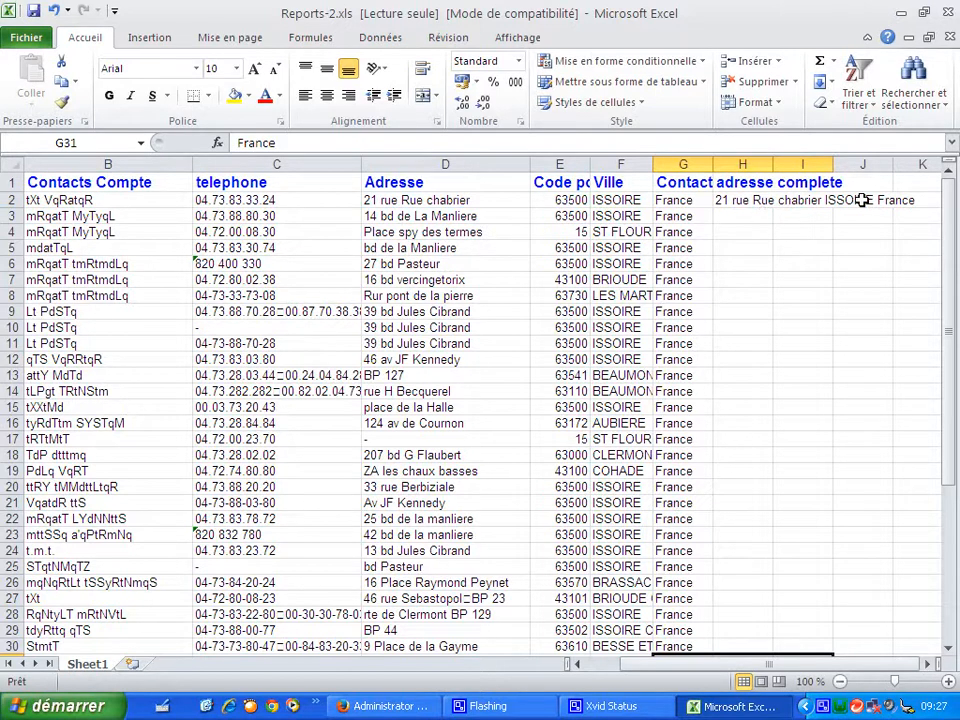
pyautogui.click(758, 201)
pyautogui.rightClick(763, 200)
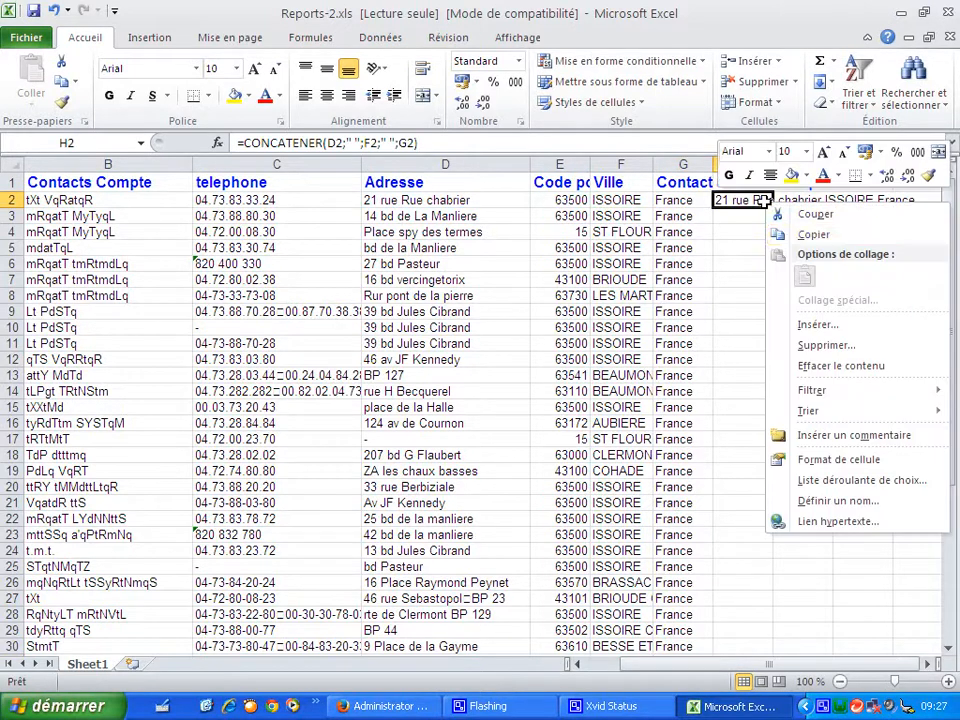
pyautogui.click(805, 234)
pyautogui.click(743, 222)
pyautogui.moveTo(743, 222); pyautogui.dragTo(784, 621)
pyautogui.hotkey('ctrl', 'v')
pyautogui.click(848, 615)
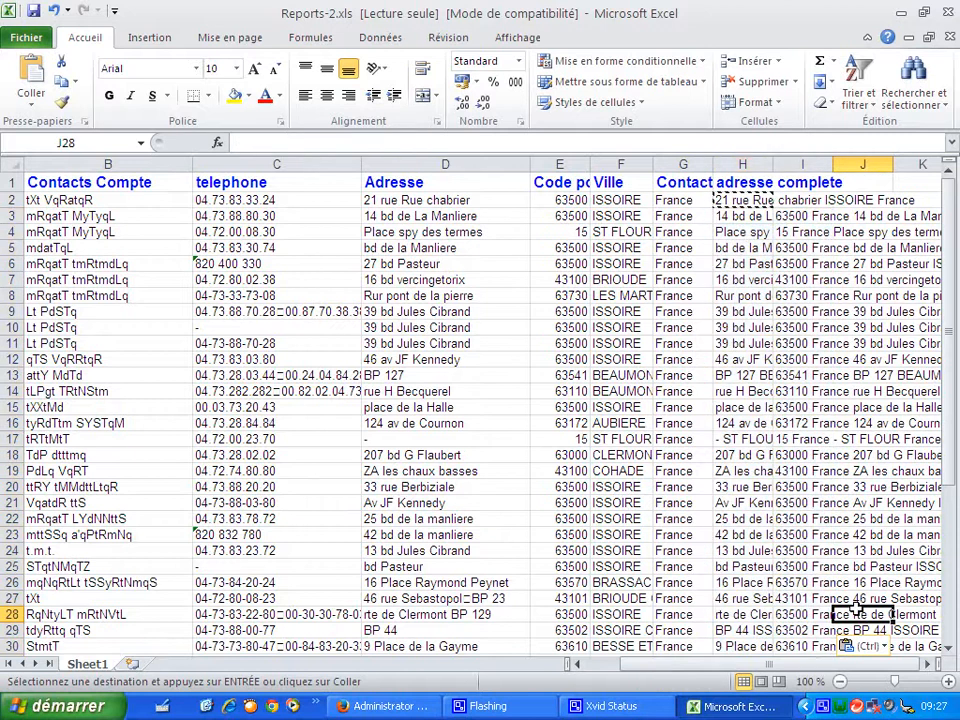
pyautogui.click(803, 439)
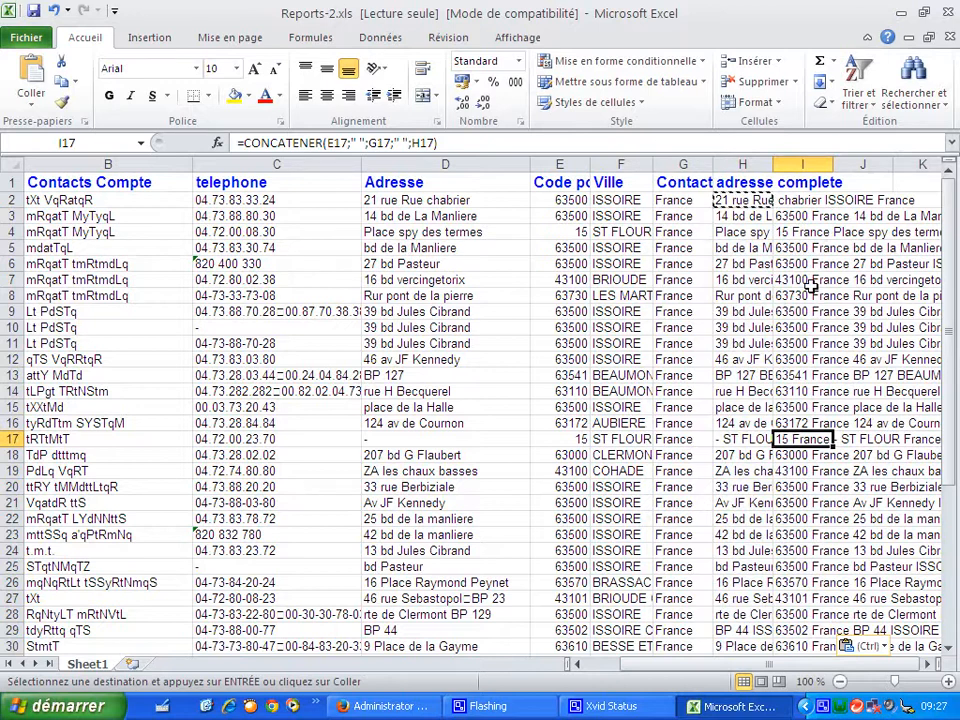
# - Save a copy of the workbook on the desktop as adresse conatct in CSV (séparateur: point-virgule) format, keeping that format
pyautogui.click(30, 38)
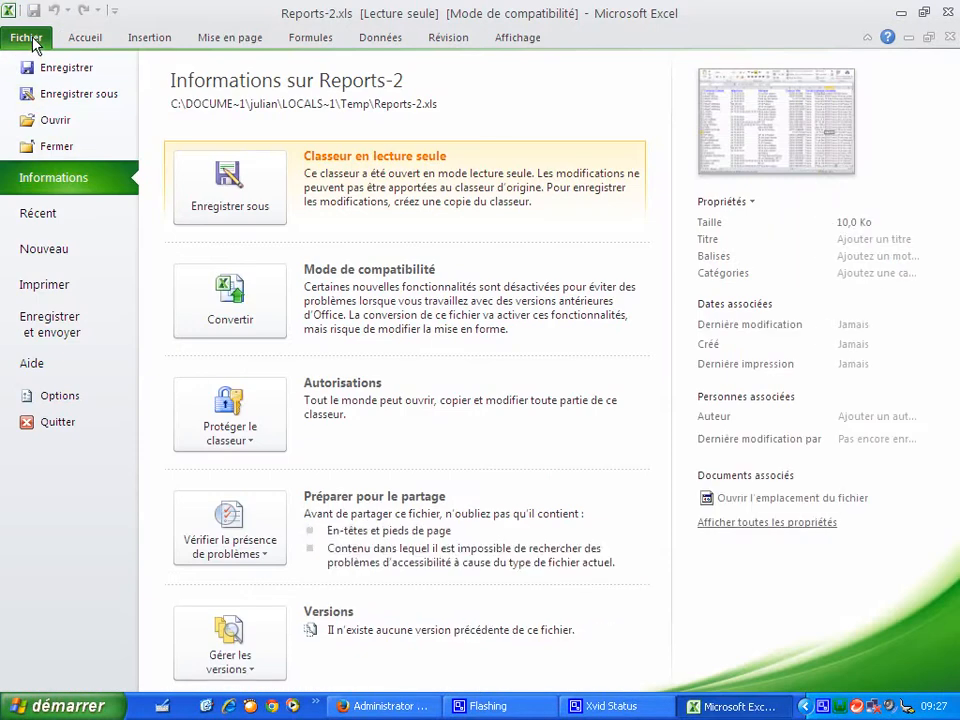
pyautogui.click(60, 95)
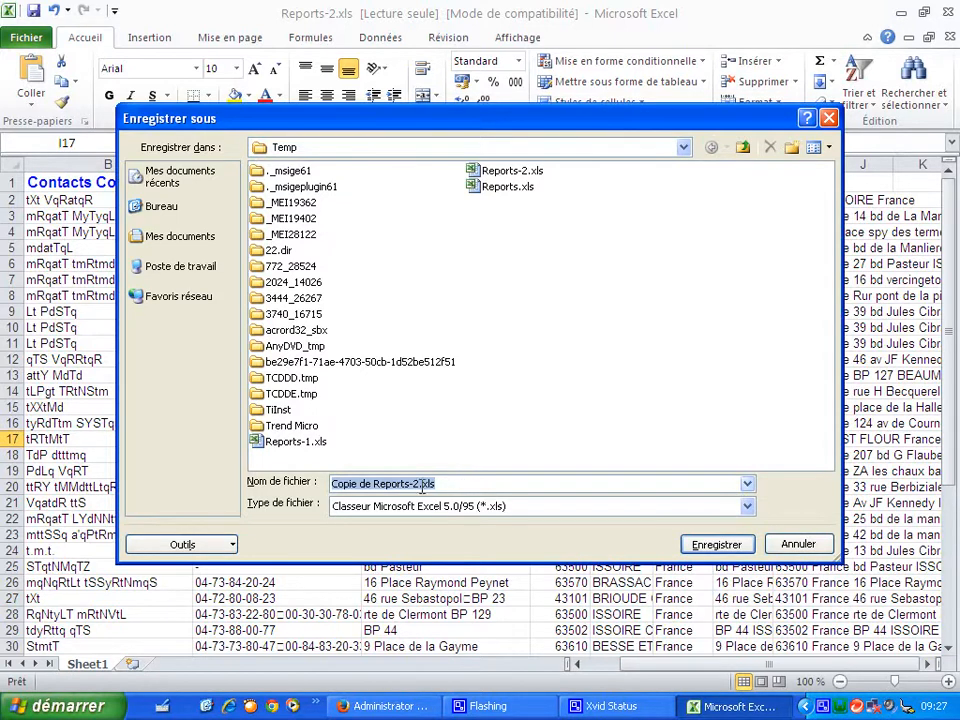
pyautogui.write('adress')
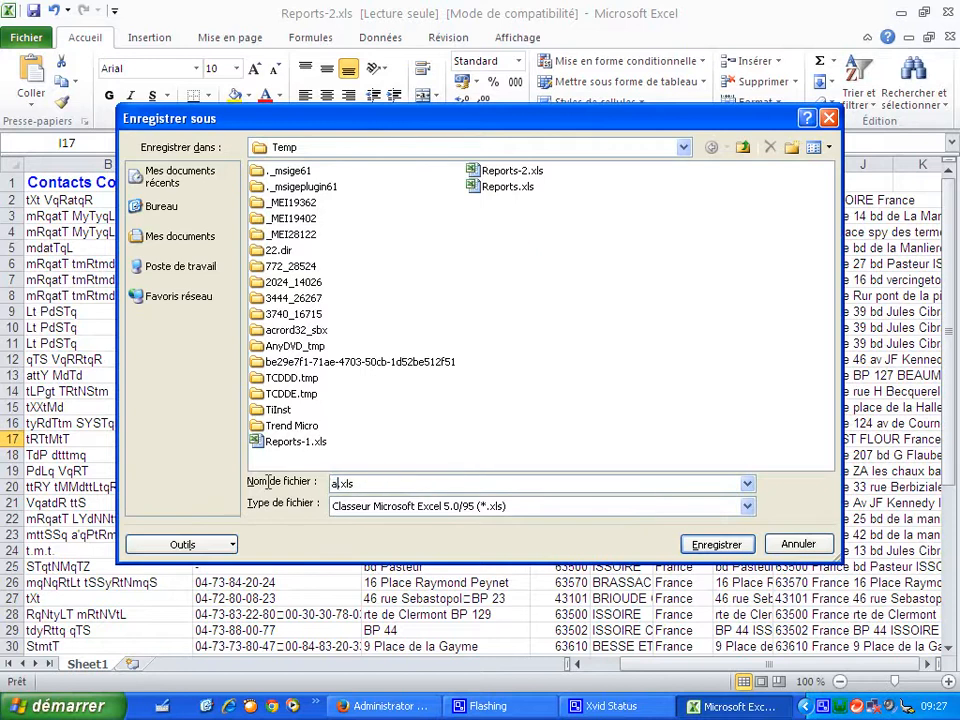
pyautogui.write('e conatct')
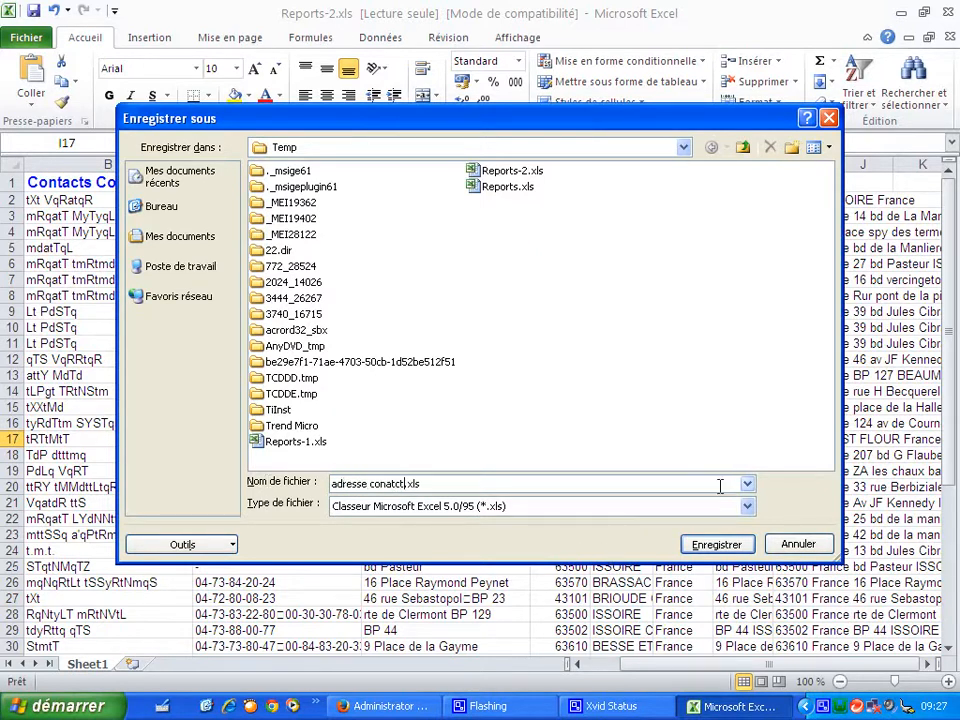
pyautogui.click(747, 508)
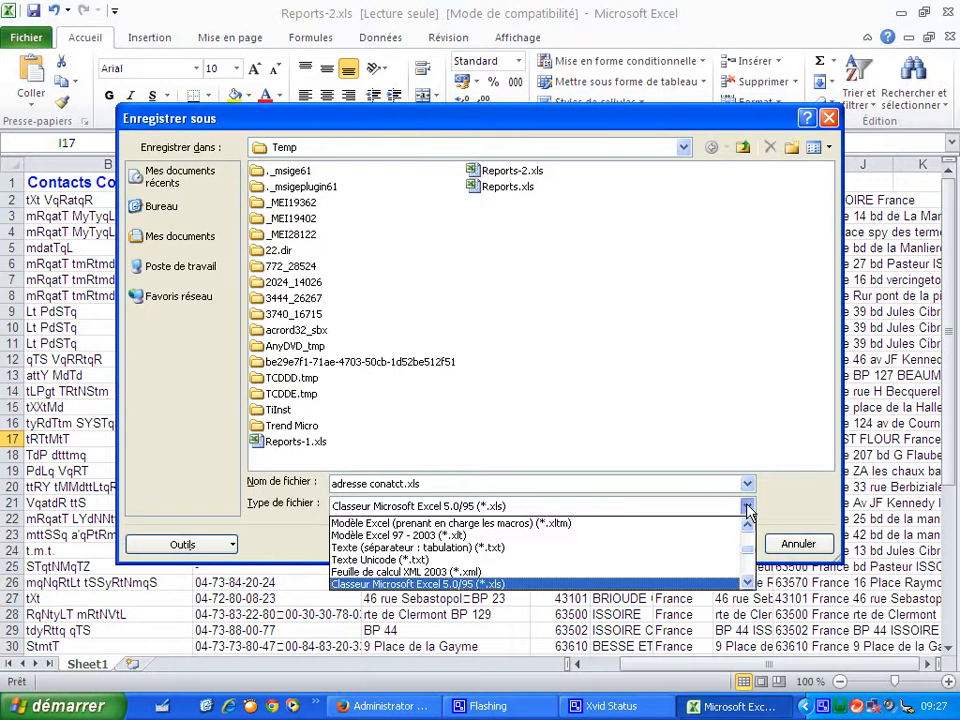
pyautogui.click(747, 581)
pyautogui.click(747, 581)
pyautogui.click(747, 581)
pyautogui.click(747, 581)
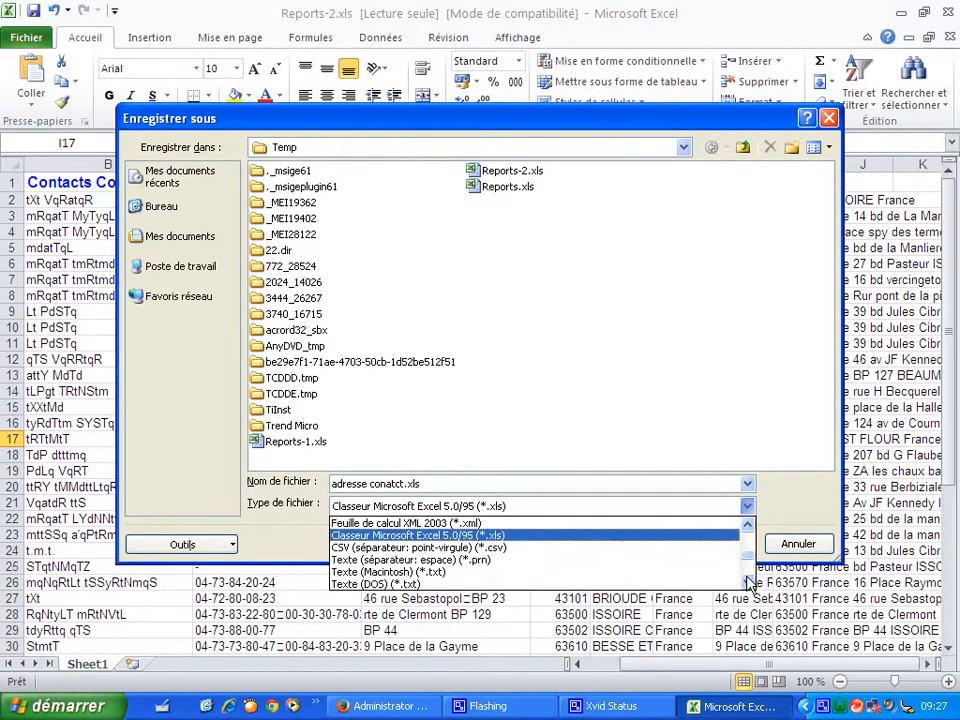
pyautogui.click(615, 550)
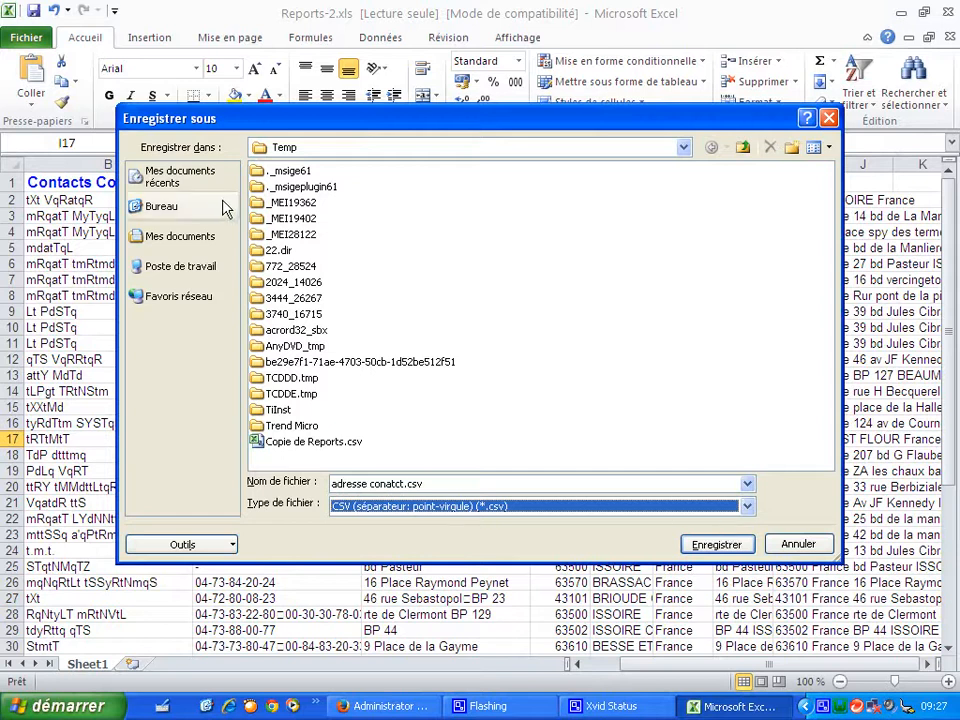
pyautogui.click(163, 206)
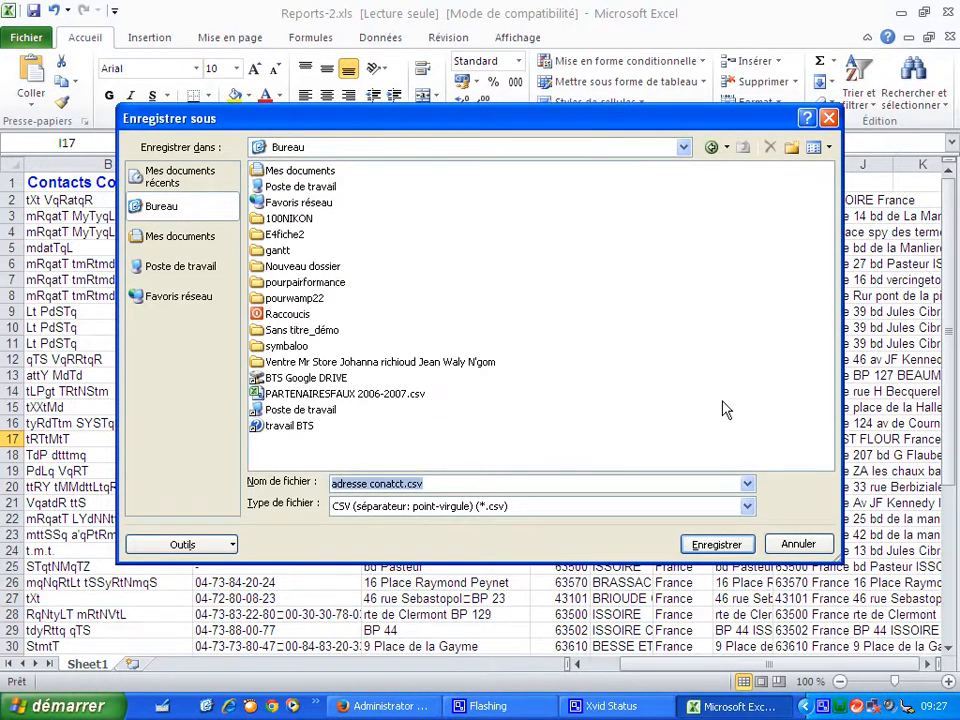
pyautogui.click(737, 545)
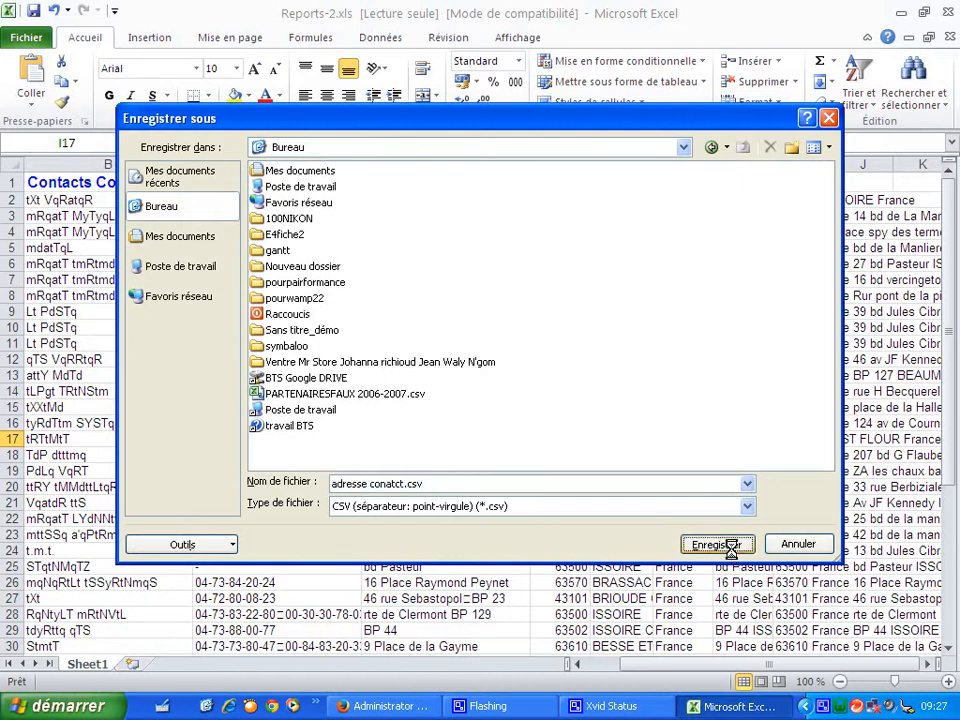
pyautogui.press('Return')
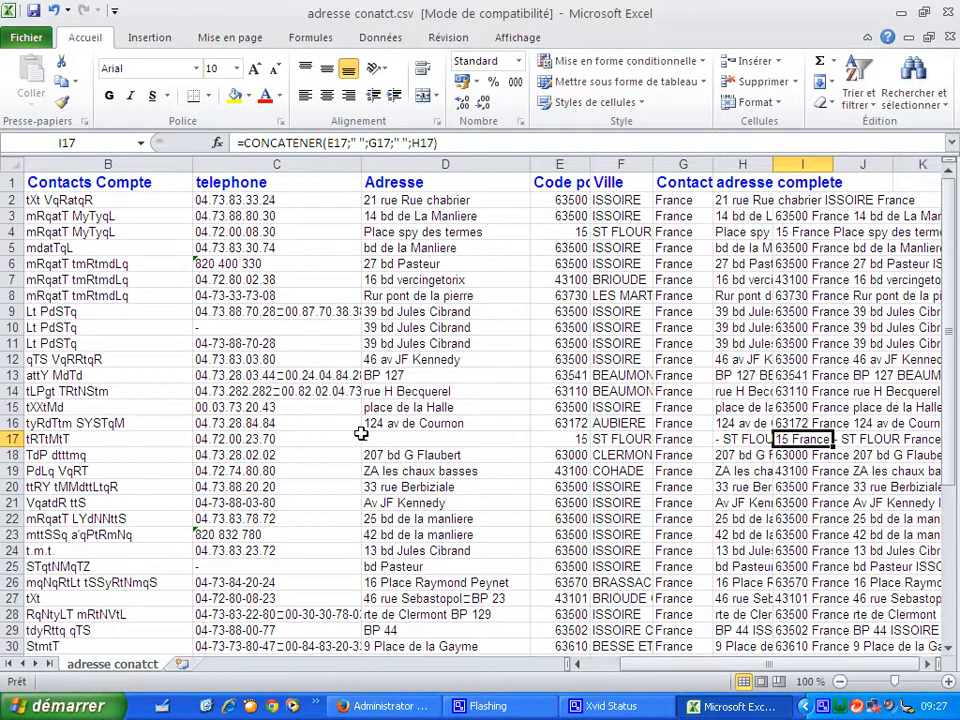
# - Close the workbook without saving further changes
pyautogui.click(948, 17)
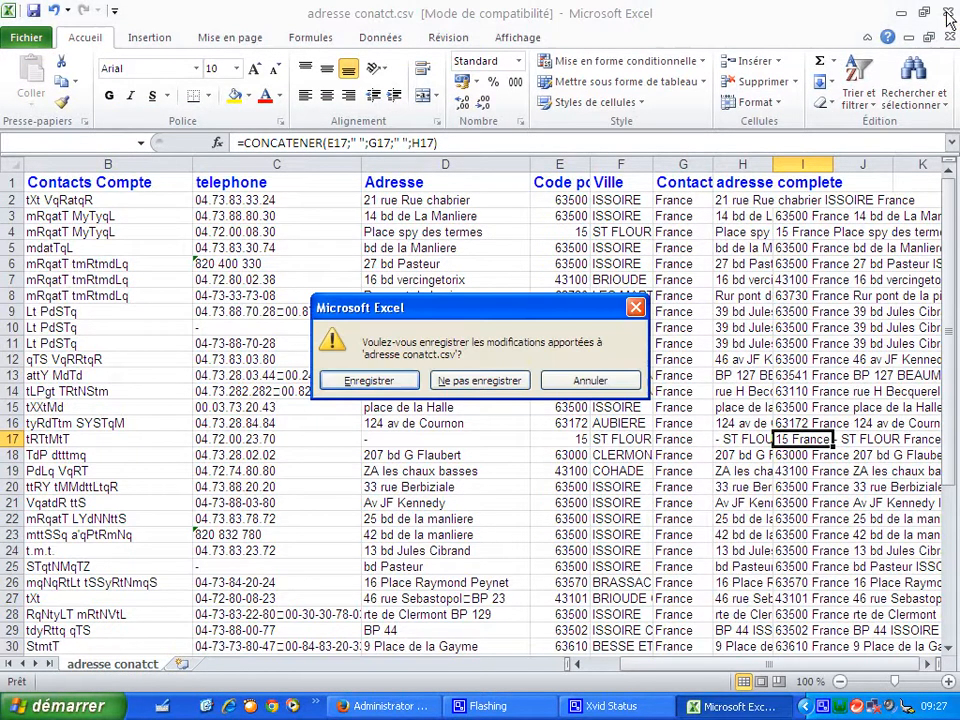
pyautogui.click(462, 381)
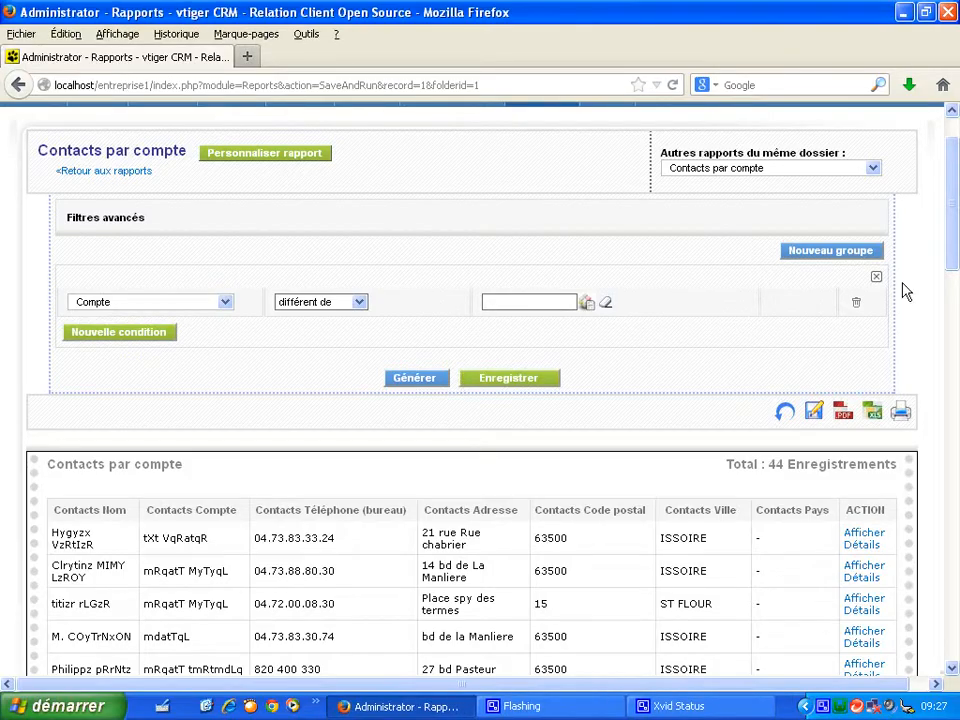
# - Log out of vtiger CRM
pyautogui.scroll(2, 760, 250)
pyautogui.moveTo(868, 125)
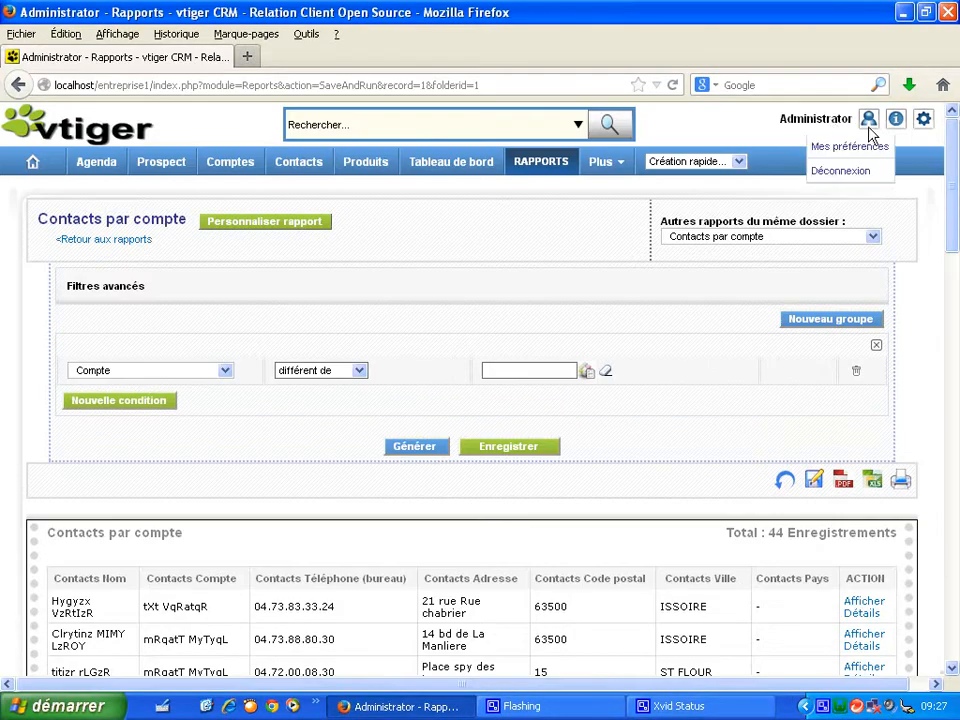
pyautogui.click(852, 173)
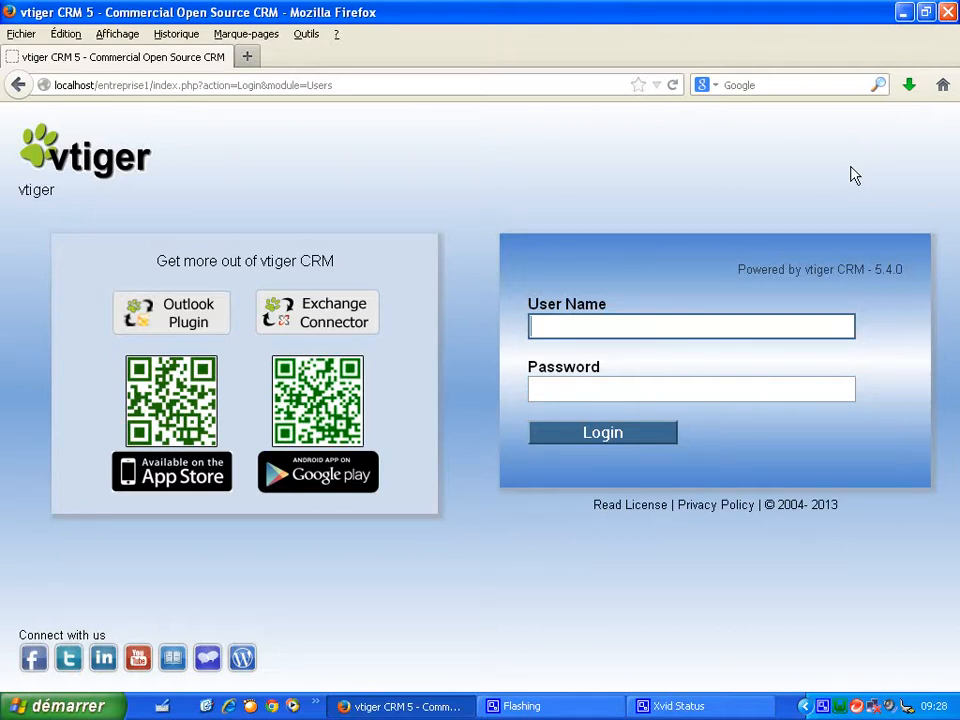
# - Open Google Drive from the Gmail apps launcher
pyautogui.click(368, 69)
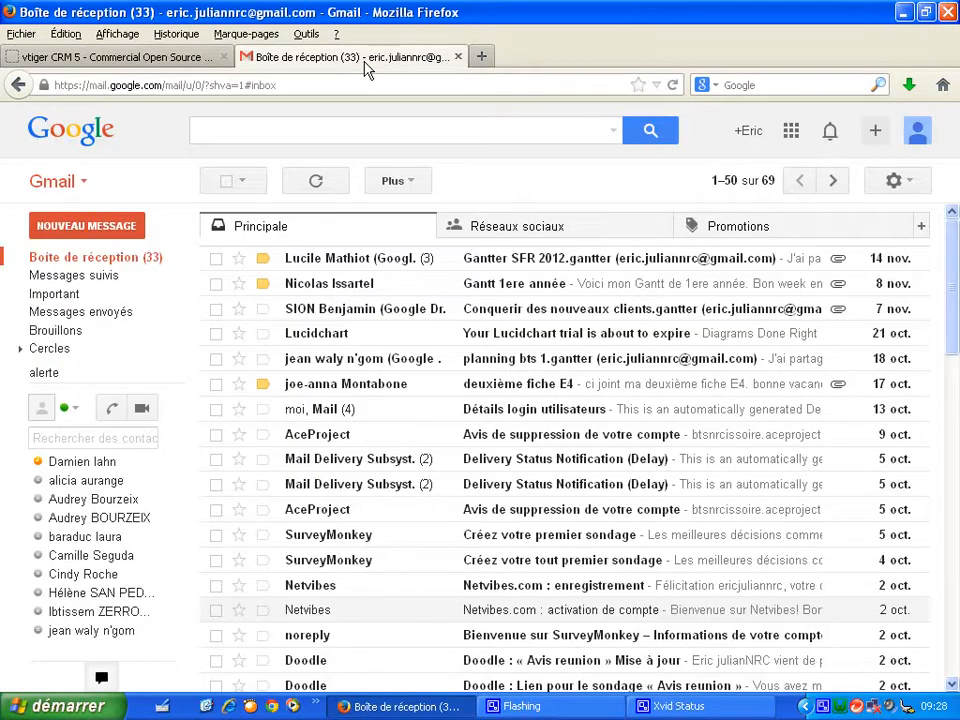
pyautogui.click(791, 133)
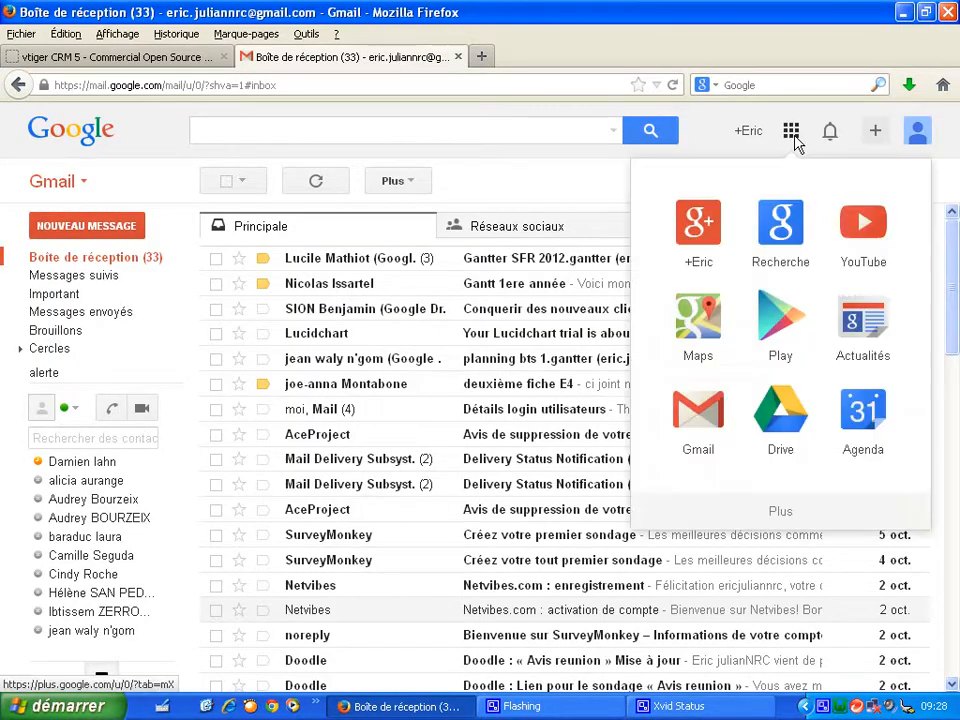
pyautogui.click(790, 424)
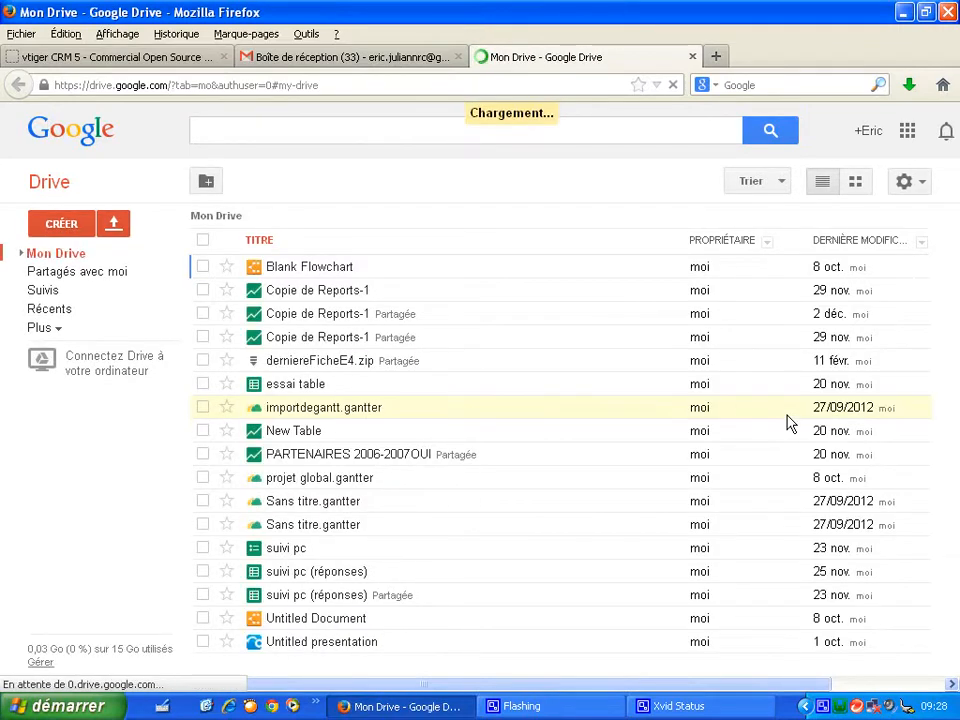
# - Search the Drive app catalogue for fusion table, then close the catalogue
pyautogui.click(61, 224)
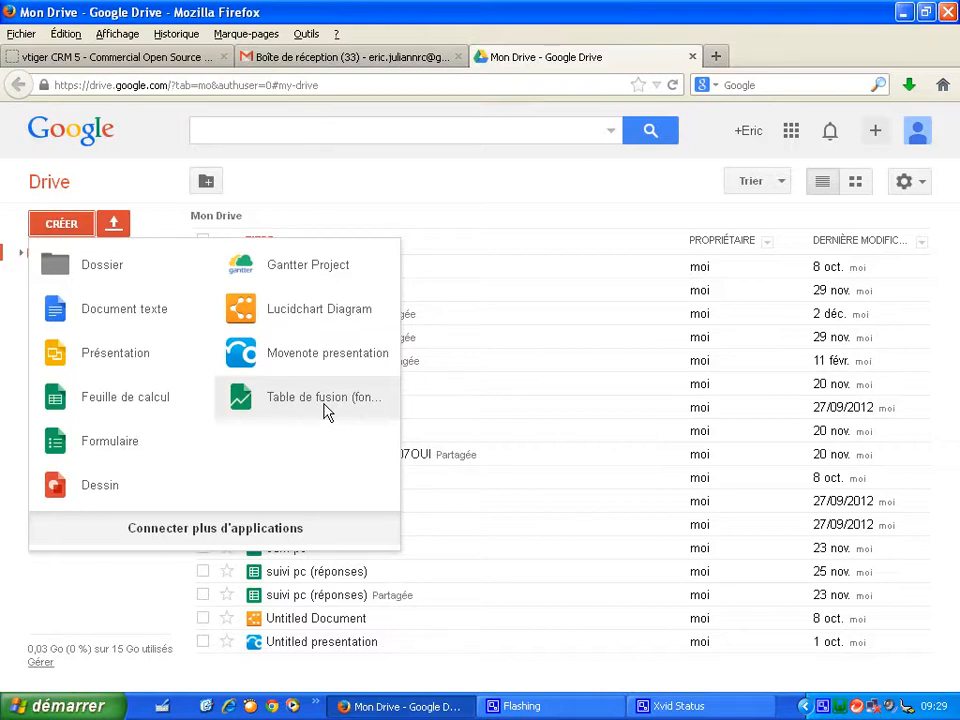
pyautogui.click(68, 230)
pyautogui.click(68, 230)
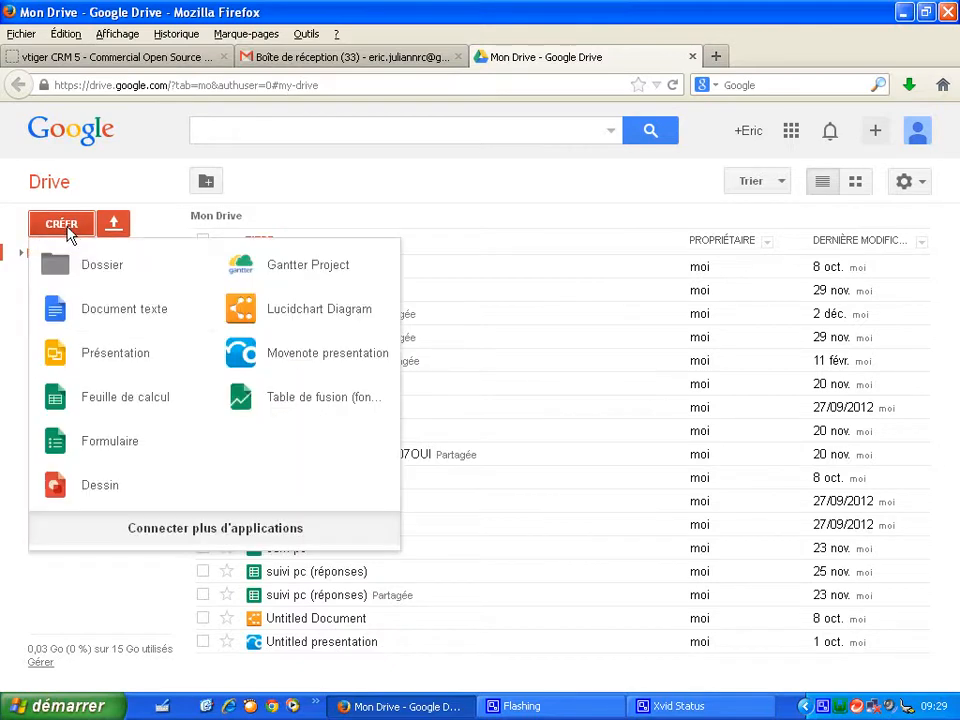
pyautogui.click(158, 537)
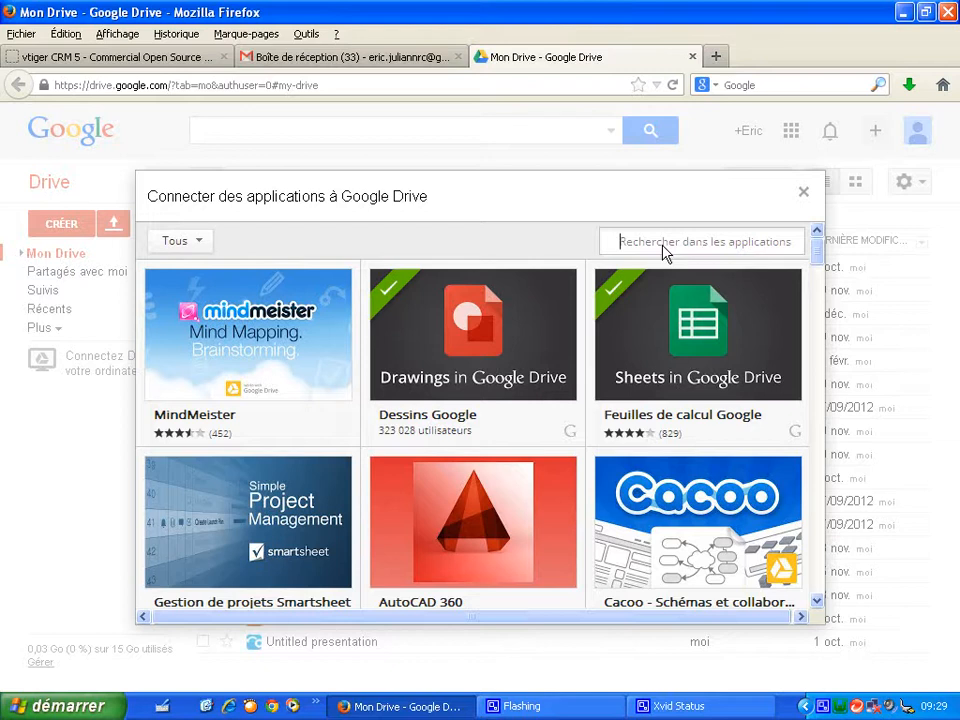
pyautogui.click(662, 245)
pyautogui.write('fusion table')
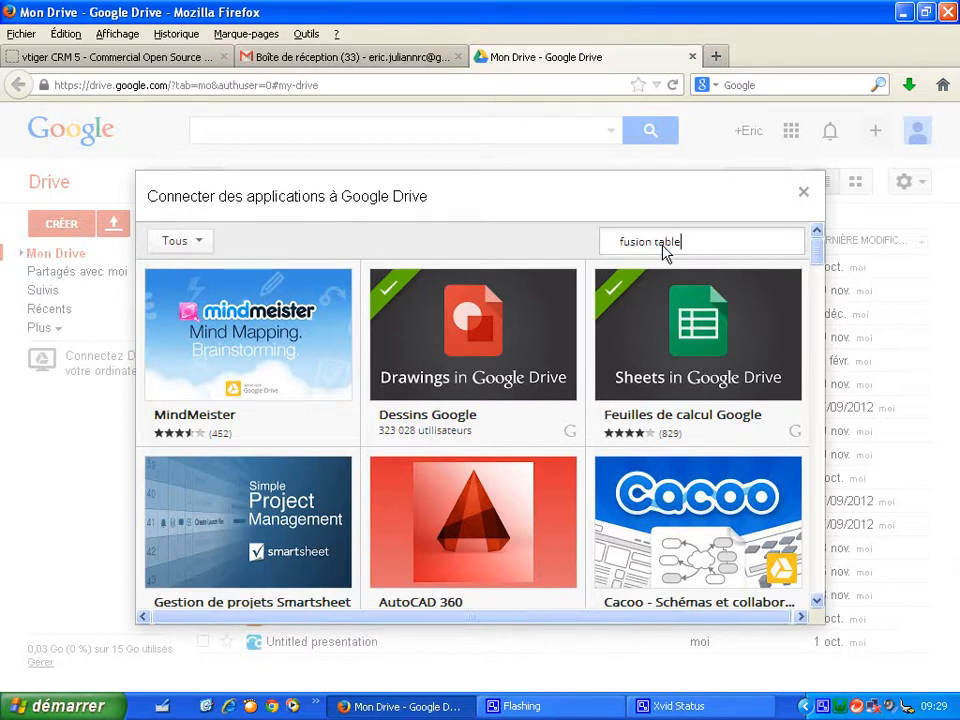
pyautogui.press('Return')
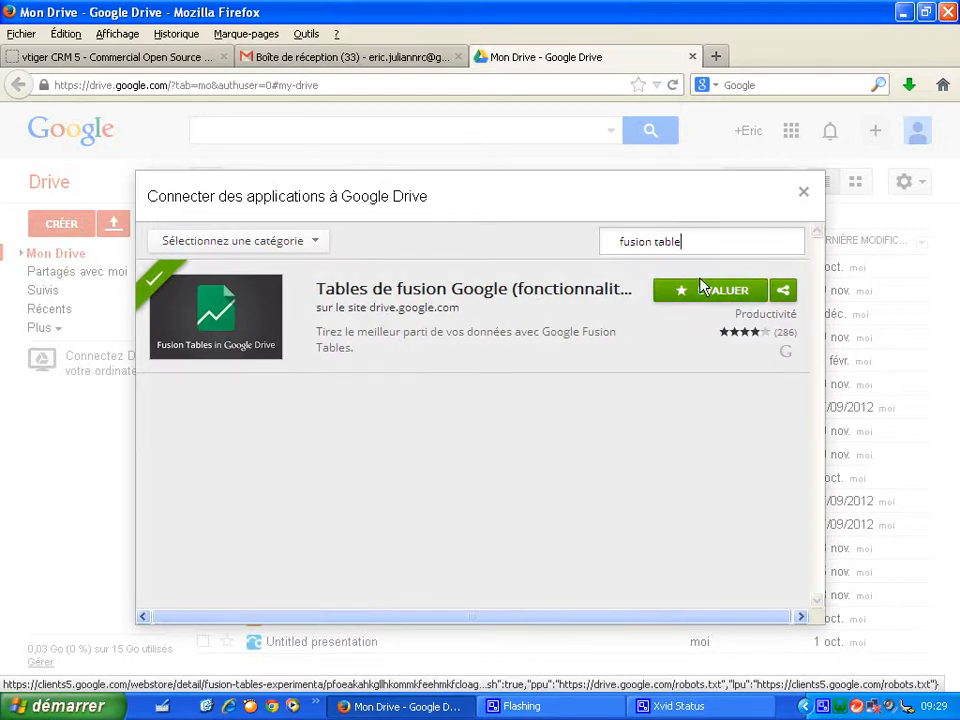
pyautogui.click(805, 196)
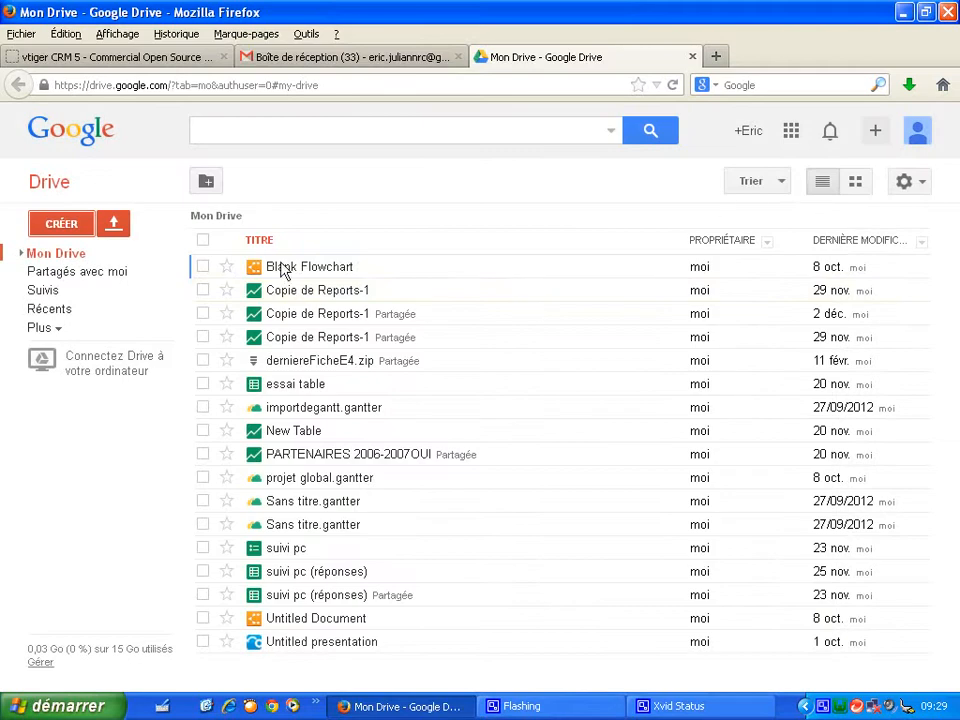
# - Create a new Fusion Table importing adresse conatct.csv from the desktop, choosing the Other separator option
pyautogui.click(72, 227)
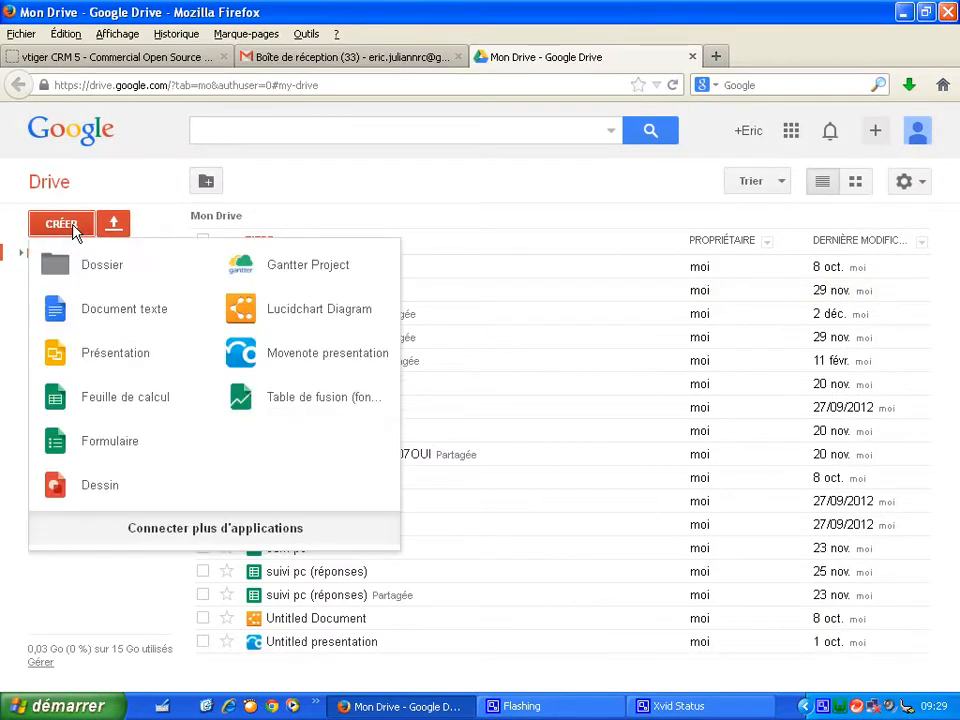
pyautogui.click(277, 401)
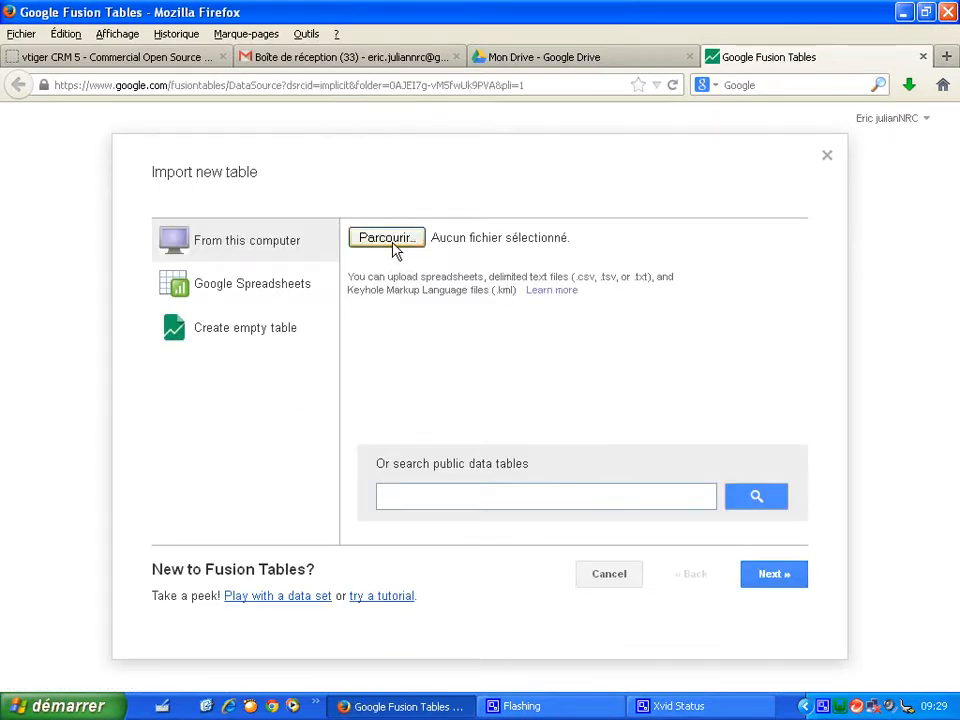
pyautogui.click(395, 250)
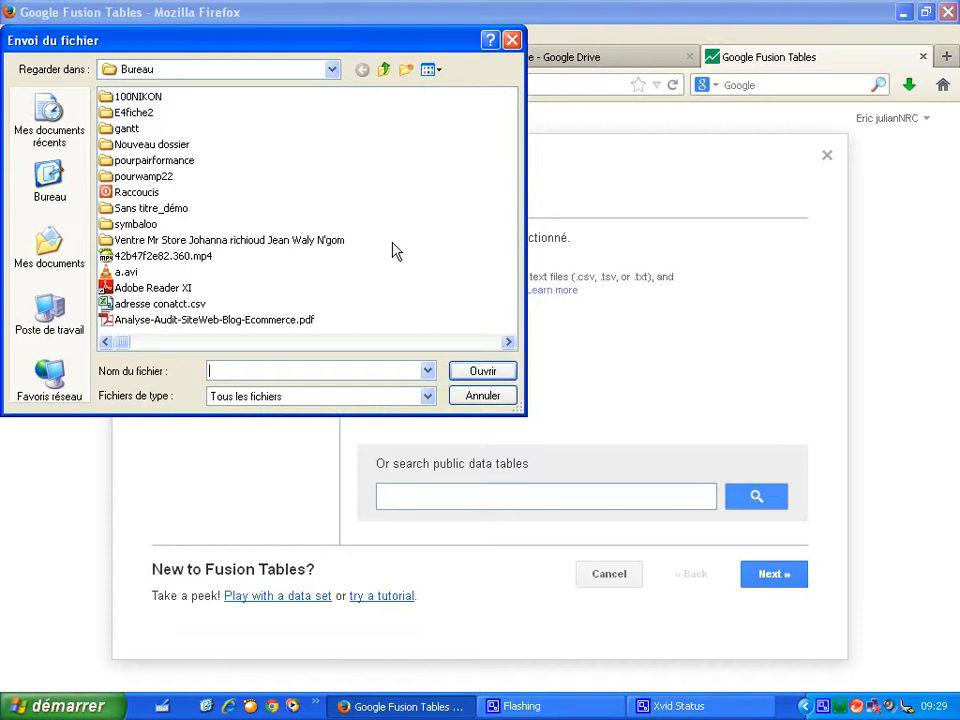
pyautogui.click(381, 343)
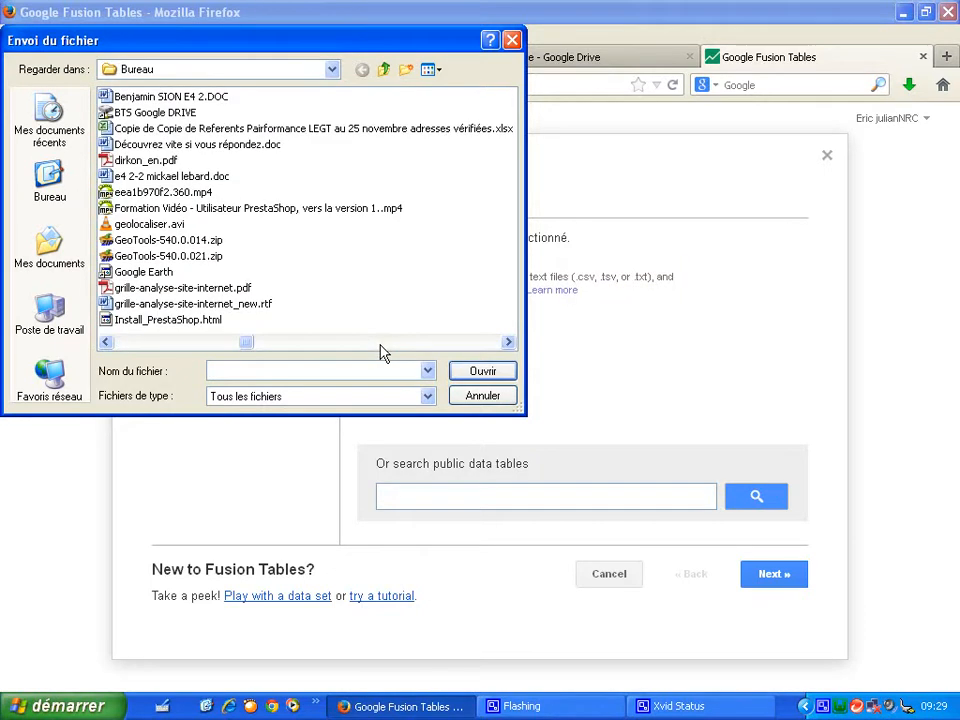
pyautogui.click(160, 343)
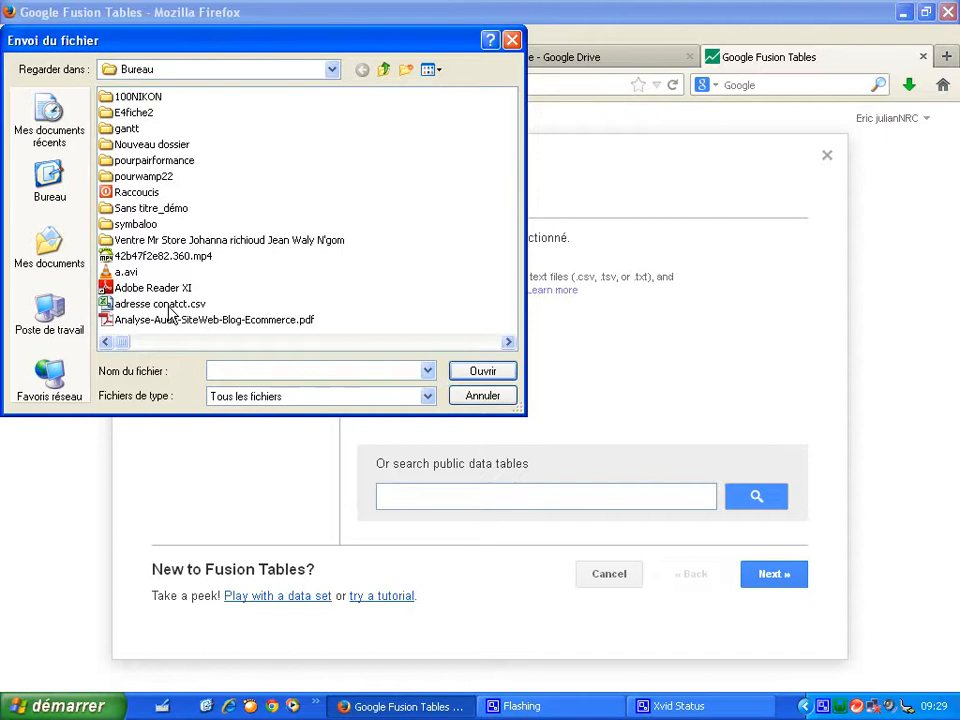
pyautogui.doubleClick(170, 312)
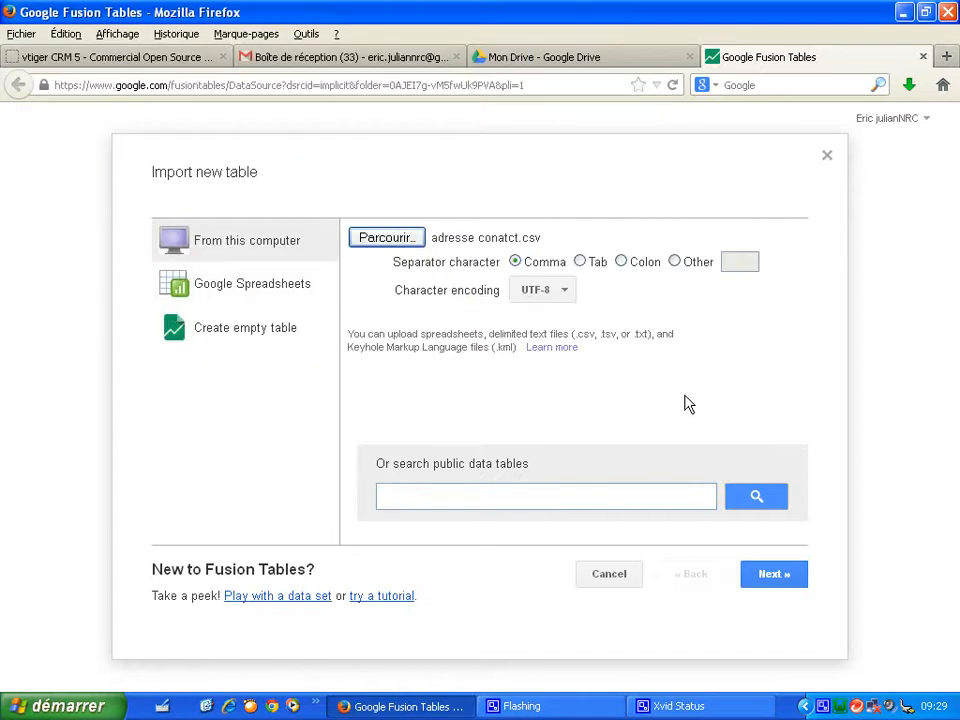
pyautogui.click(676, 263)
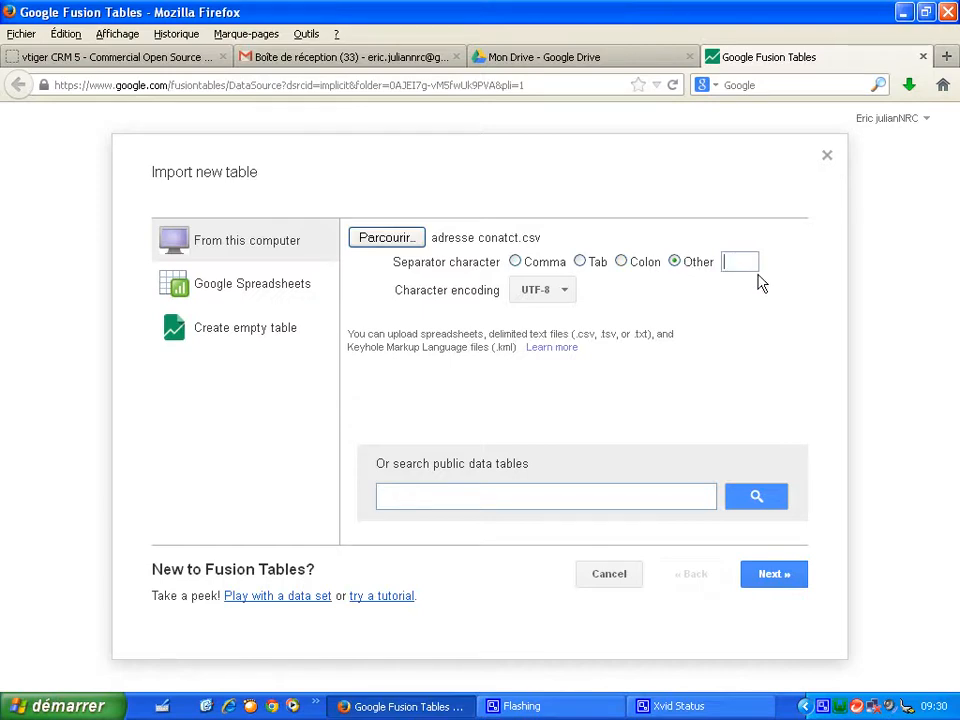
pyautogui.click(764, 583)
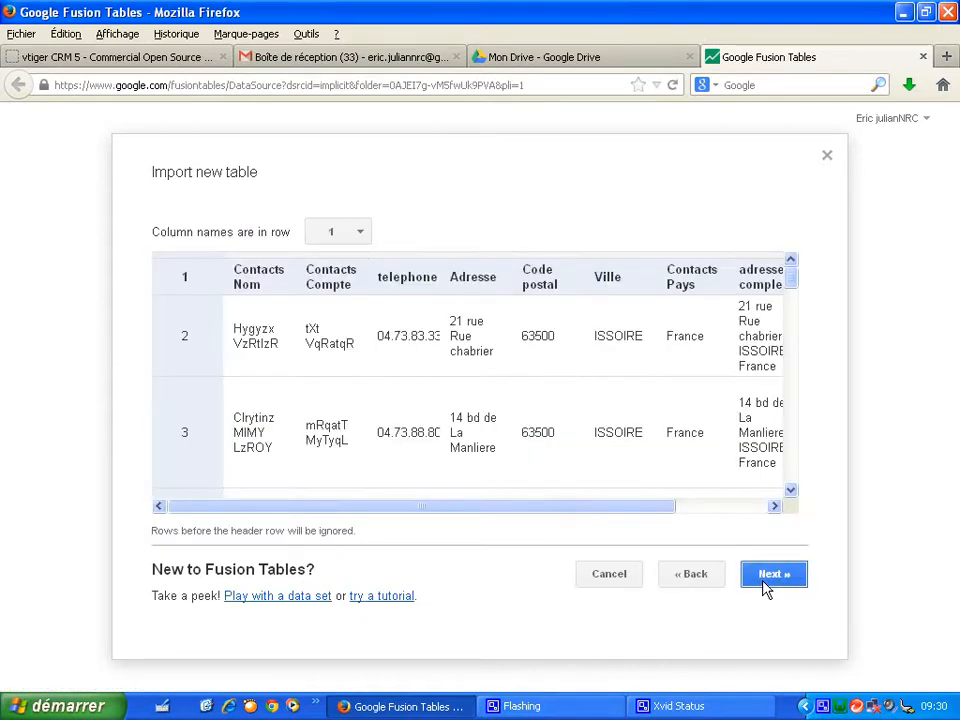
# - Finish the import with column names taken from row 1
pyautogui.moveTo(655, 509); pyautogui.dragTo(737, 510)
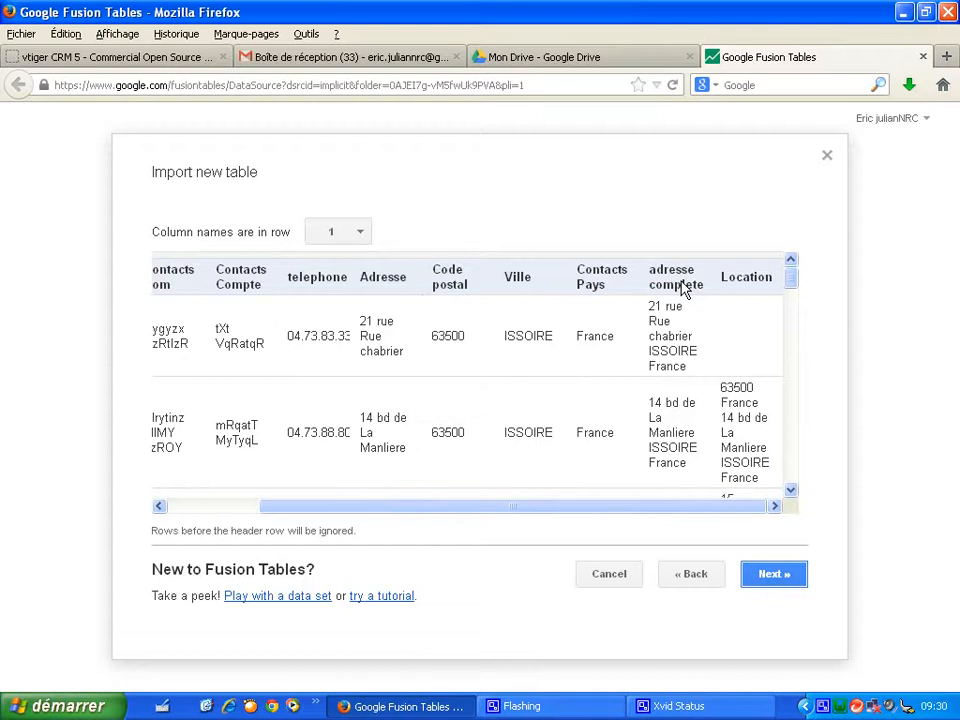
pyautogui.click(772, 576)
pyautogui.click(772, 576)
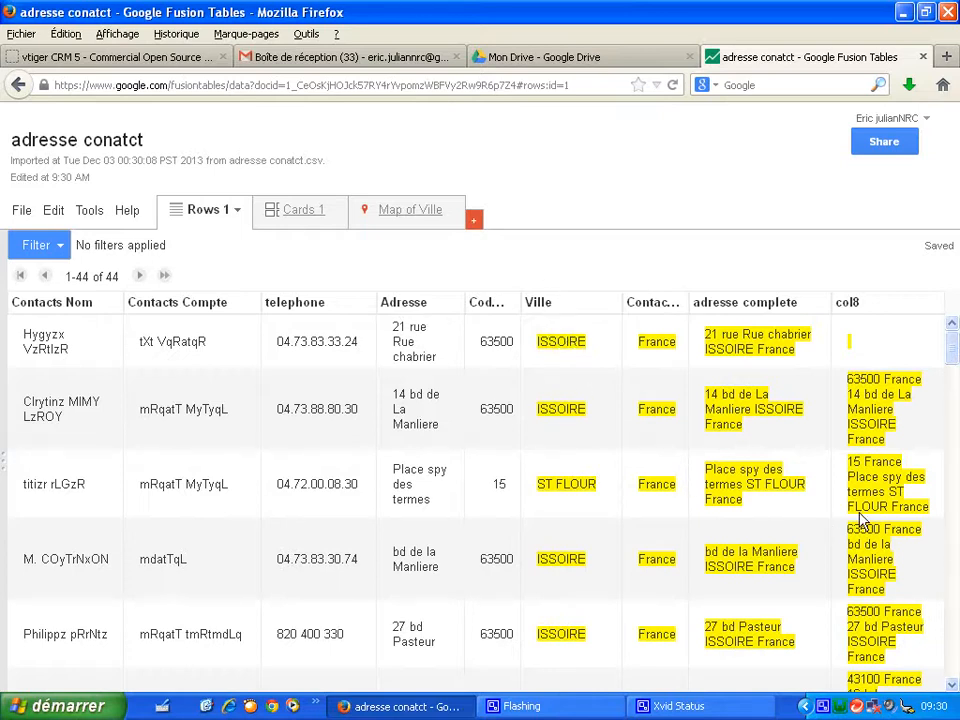
# - Hide the extra col8 column in the table's rows view
pyautogui.moveTo(953, 349); pyautogui.dragTo(957, 302)
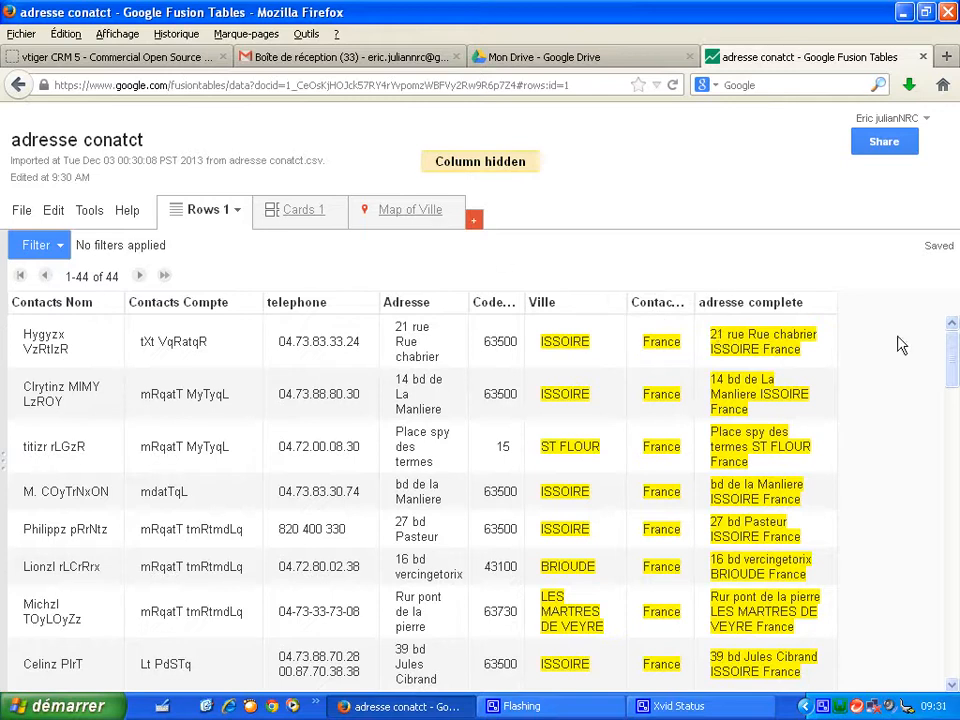
pyautogui.moveTo(957, 365); pyautogui.dragTo(958, 330)
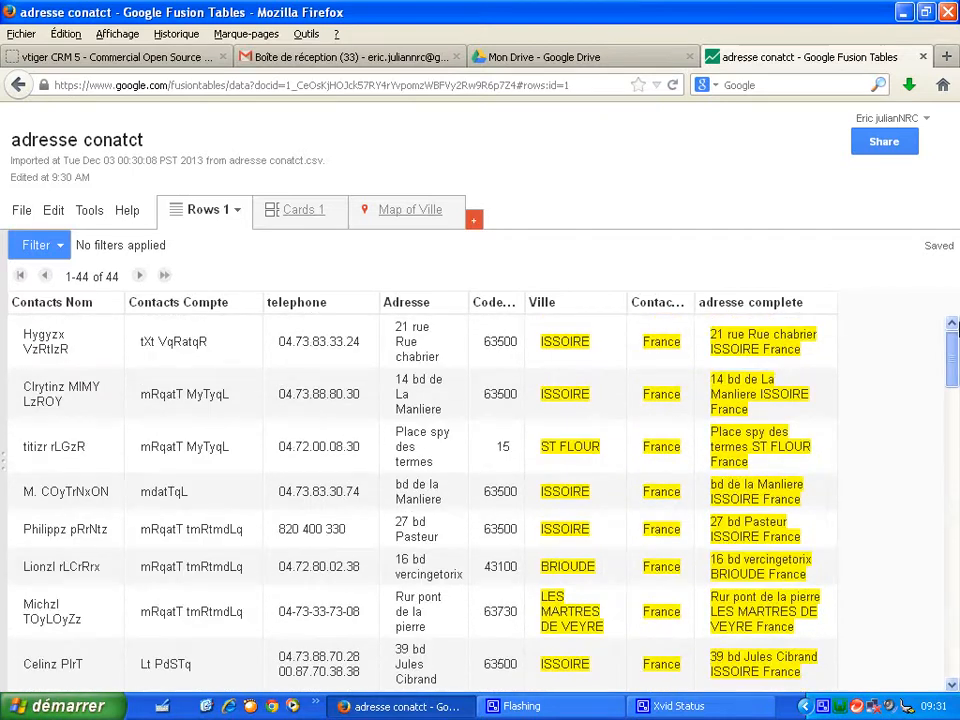
# - Open the map view of the table and set its location column to adresse complete
pyautogui.click(414, 215)
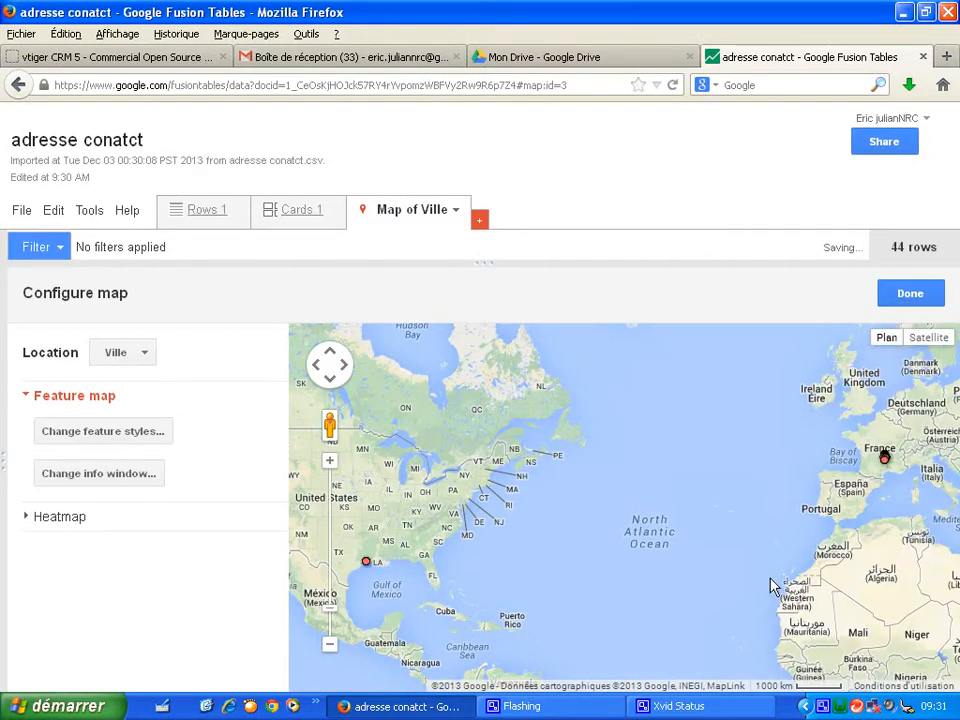
pyautogui.moveTo(771, 586); pyautogui.dragTo(452, 554)
pyautogui.click(331, 463)
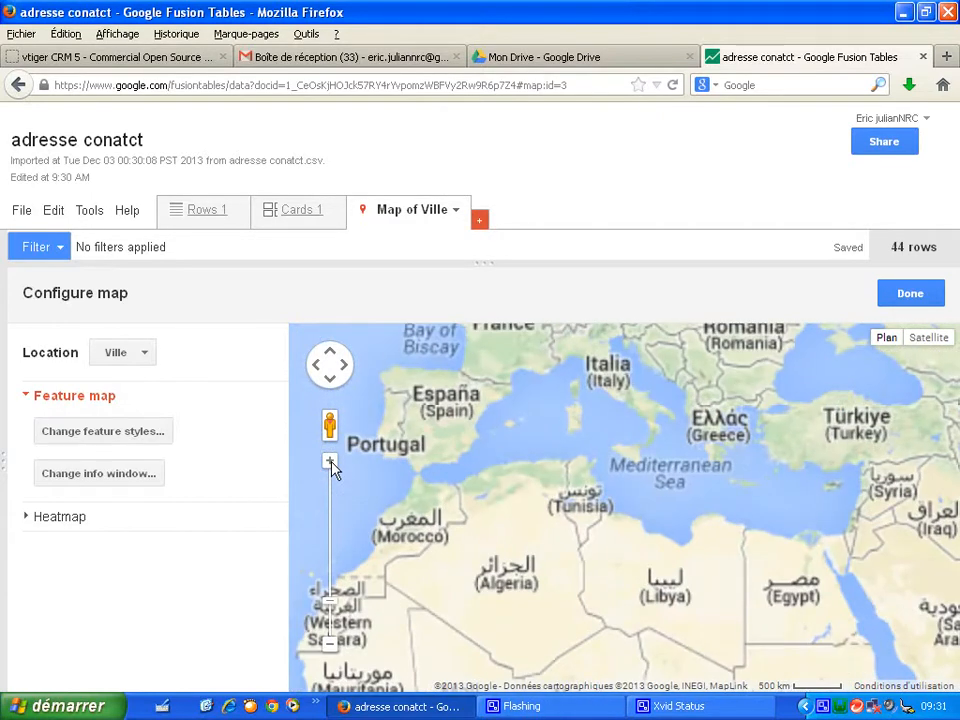
pyautogui.click(331, 463)
pyautogui.moveTo(507, 458); pyautogui.dragTo(564, 538)
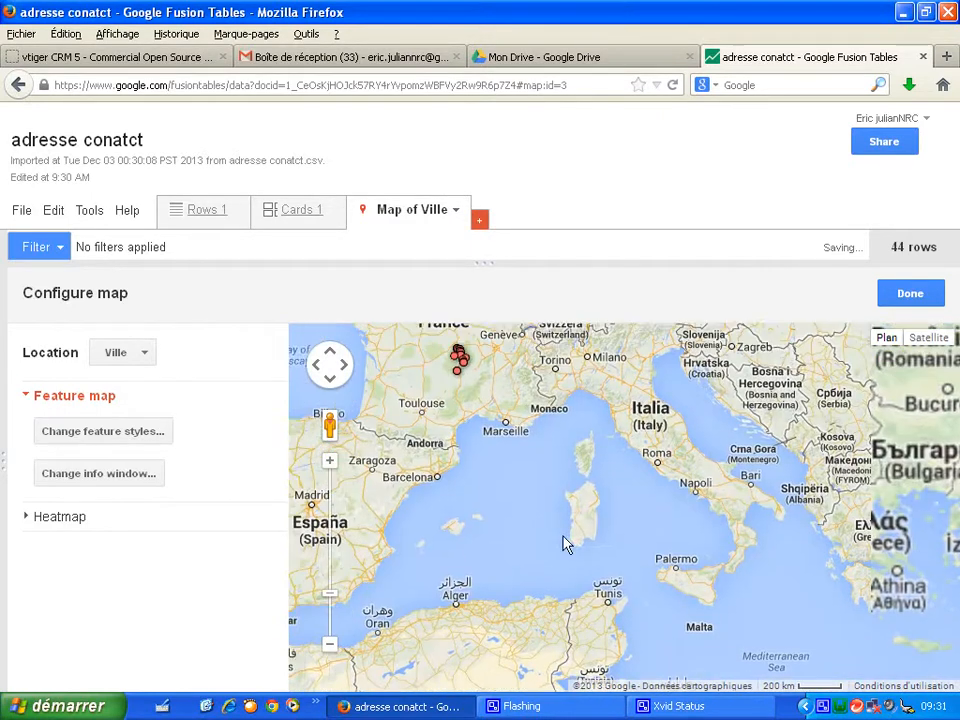
pyautogui.click(331, 462)
pyautogui.click(331, 462)
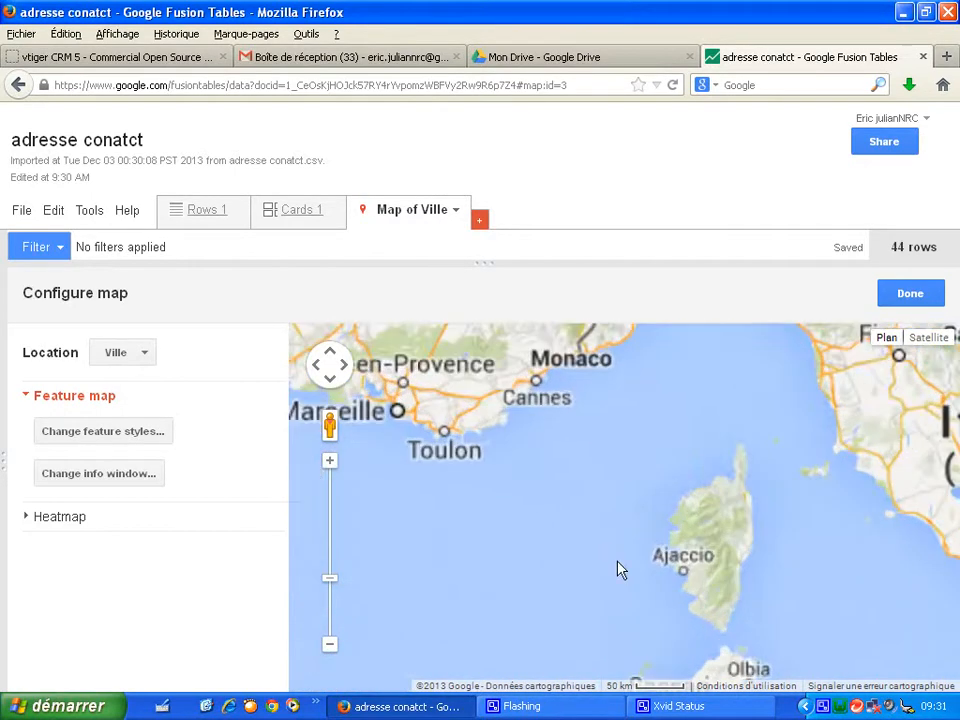
pyautogui.moveTo(492, 404); pyautogui.dragTo(662, 604)
pyautogui.moveTo(618, 501); pyautogui.dragTo(692, 630)
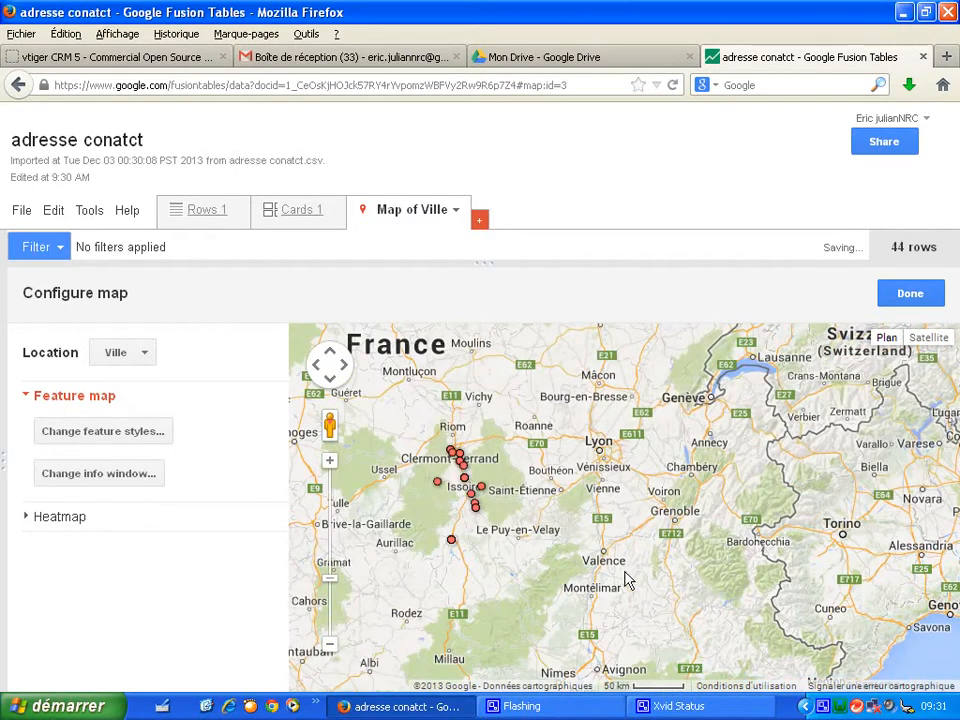
pyautogui.click(333, 466)
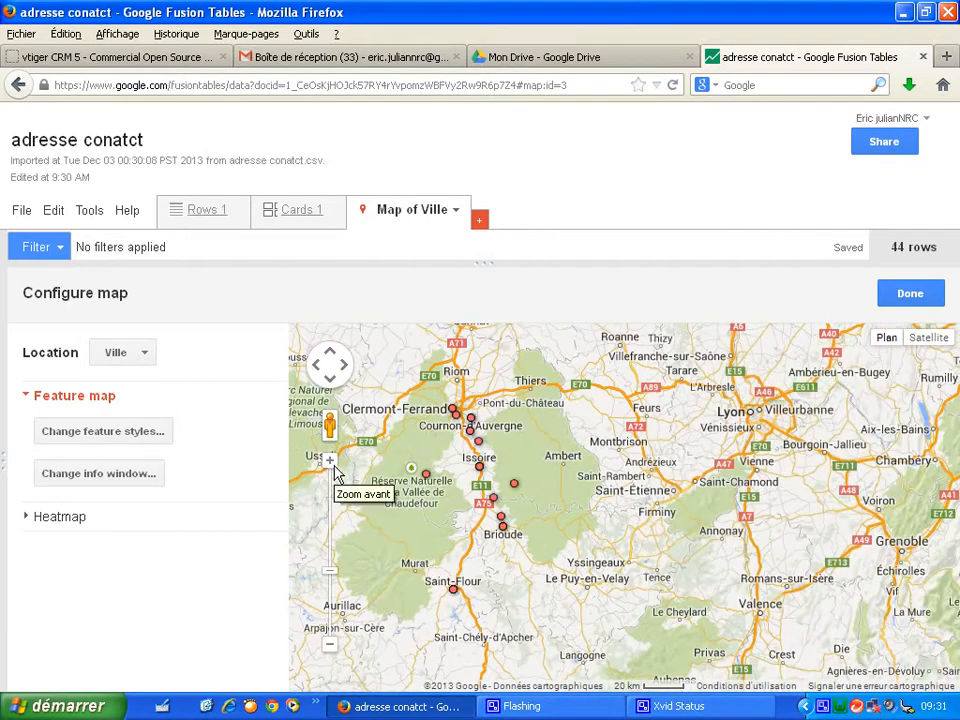
pyautogui.click(334, 466)
pyautogui.moveTo(594, 553); pyautogui.dragTo(632, 573)
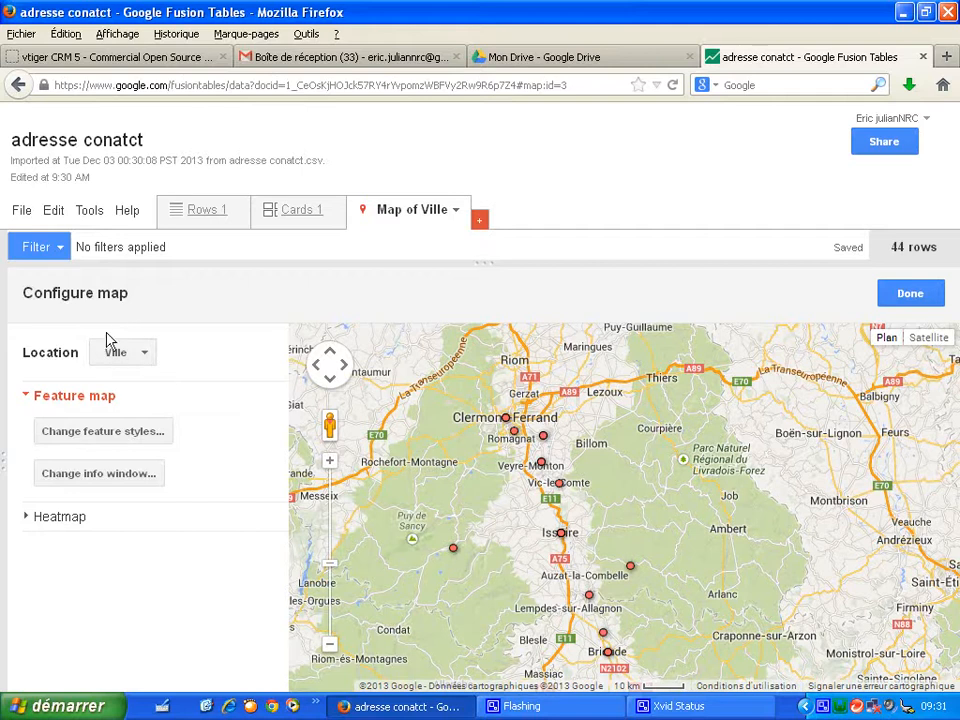
pyautogui.click(145, 356)
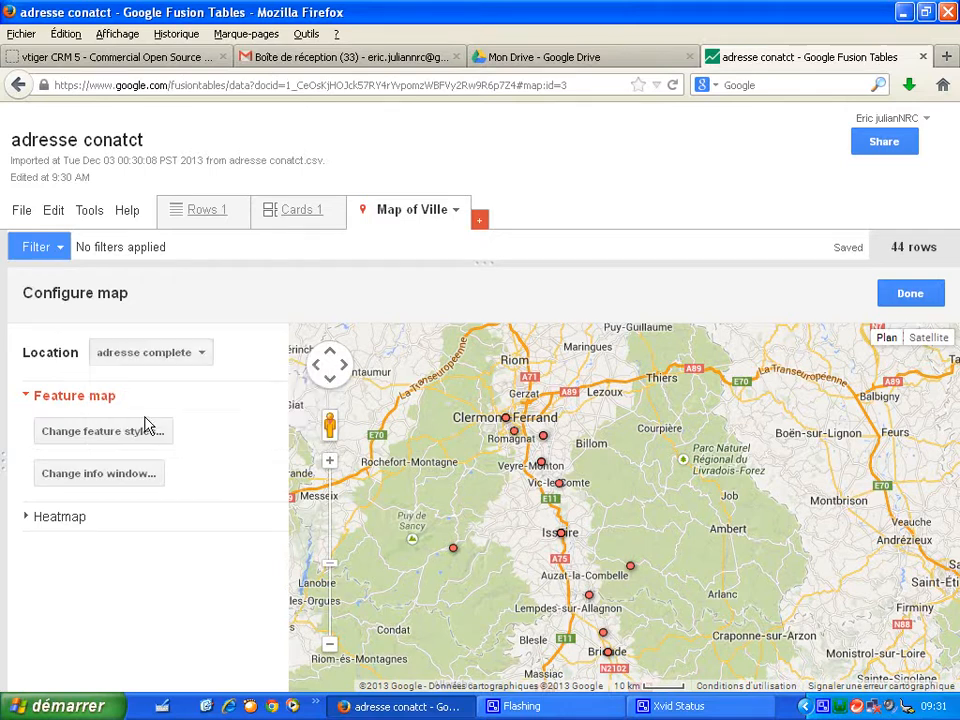
pyautogui.click(147, 420)
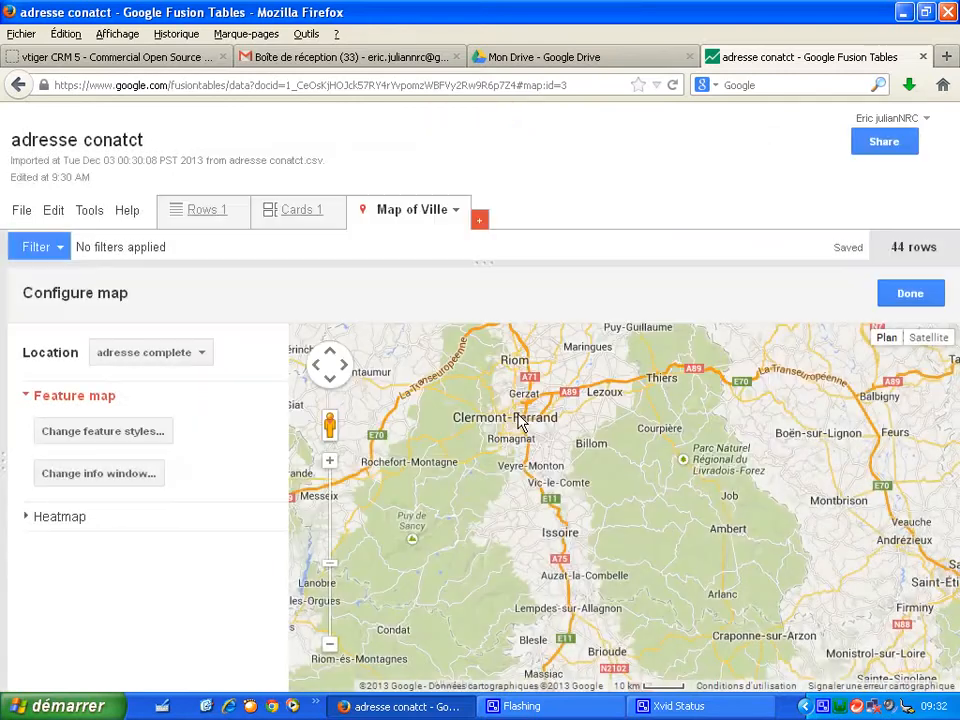
# - Zoom and pan the map to inspect the plotted contact addresses around Issoire
pyautogui.scroll(-2, 529, 450)
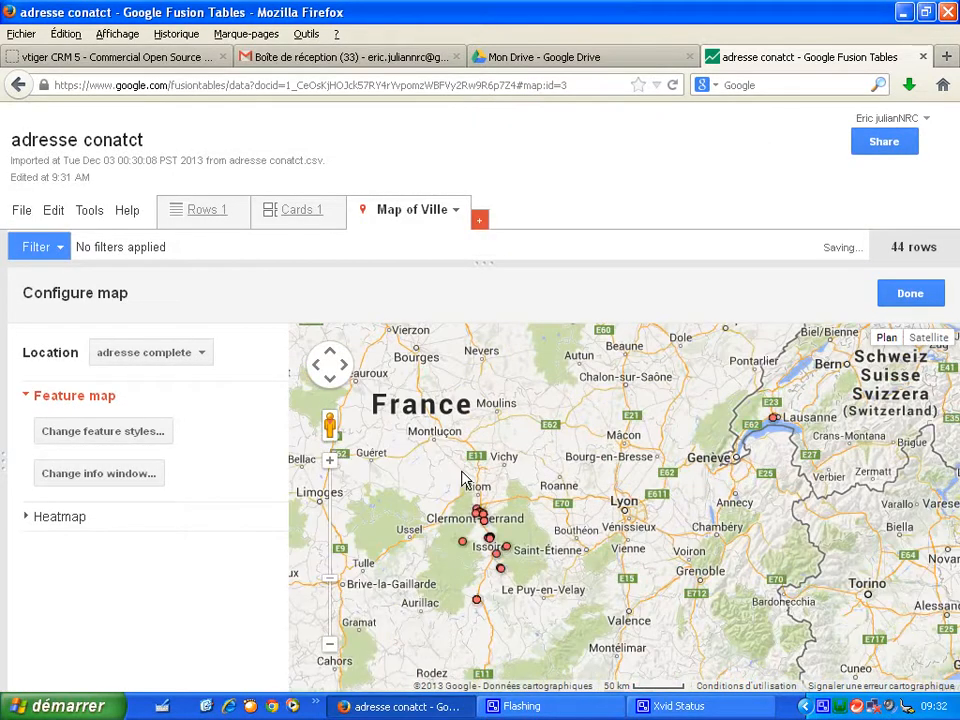
pyautogui.click(330, 462)
pyautogui.moveTo(451, 518); pyautogui.dragTo(603, 465)
pyautogui.click(329, 462)
pyautogui.click(329, 462)
pyautogui.moveTo(398, 465); pyautogui.dragTo(690, 501)
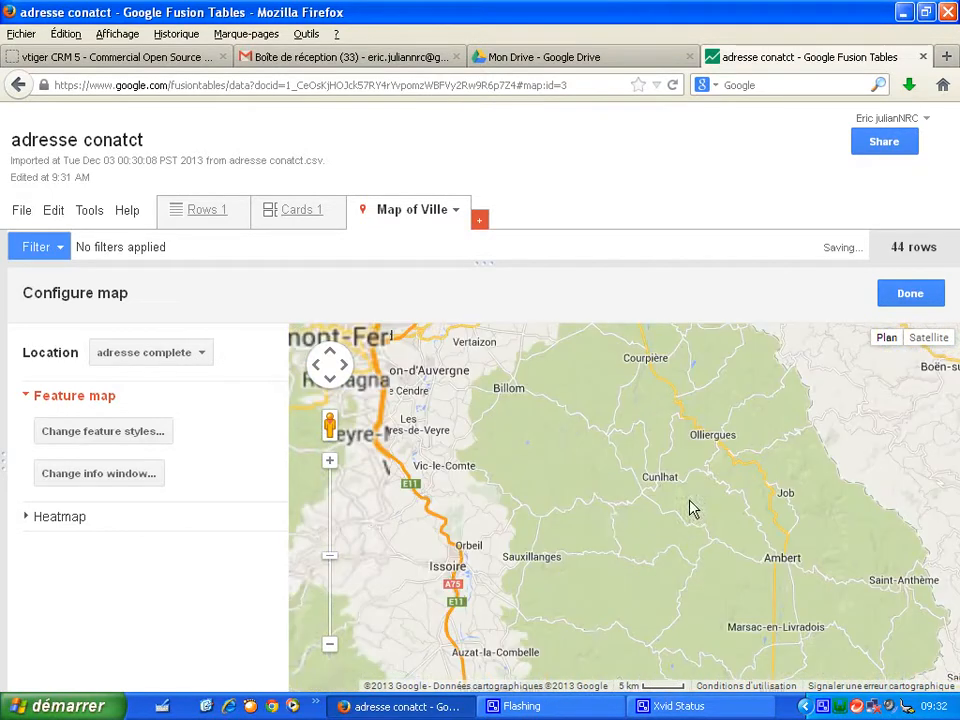
pyautogui.moveTo(618, 533); pyautogui.dragTo(628, 506)
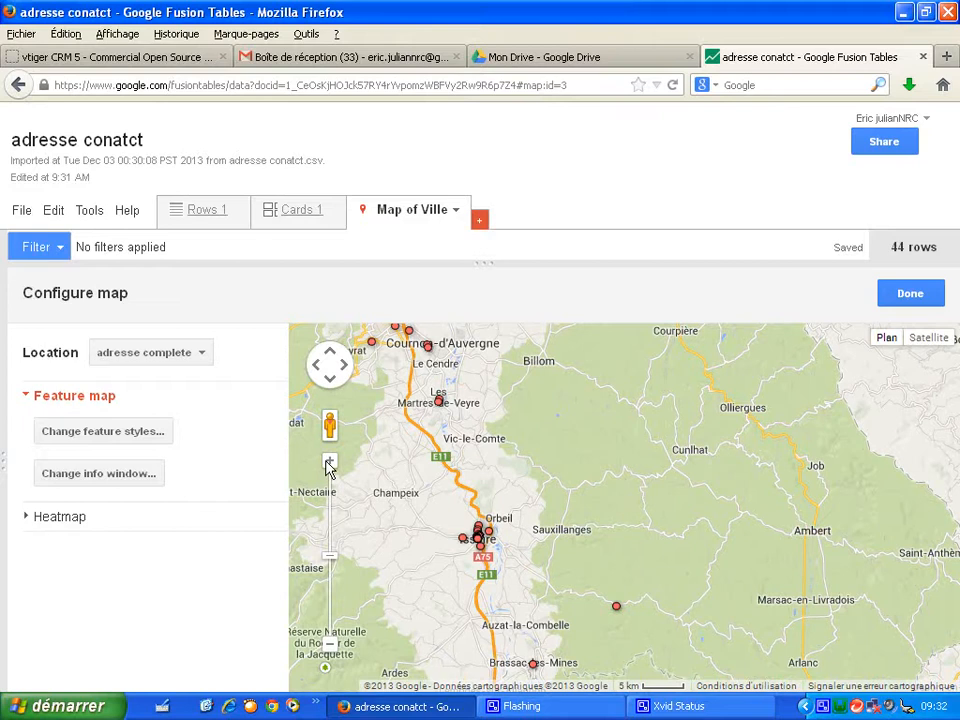
pyautogui.click(329, 463)
pyautogui.moveTo(372, 495); pyautogui.dragTo(585, 469)
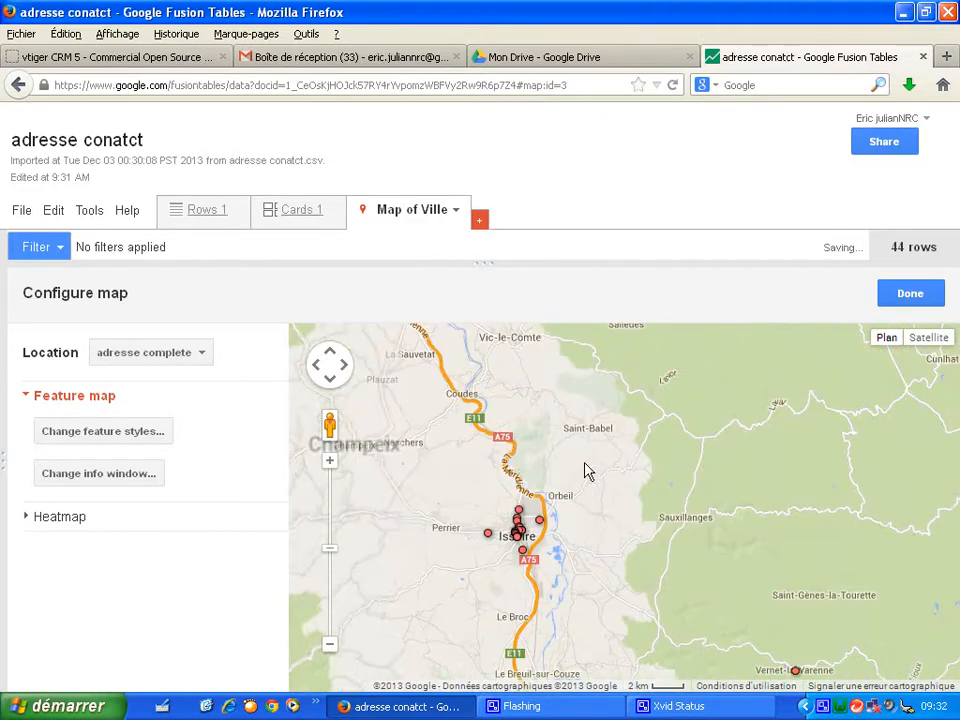
pyautogui.click(330, 461)
pyautogui.click(330, 461)
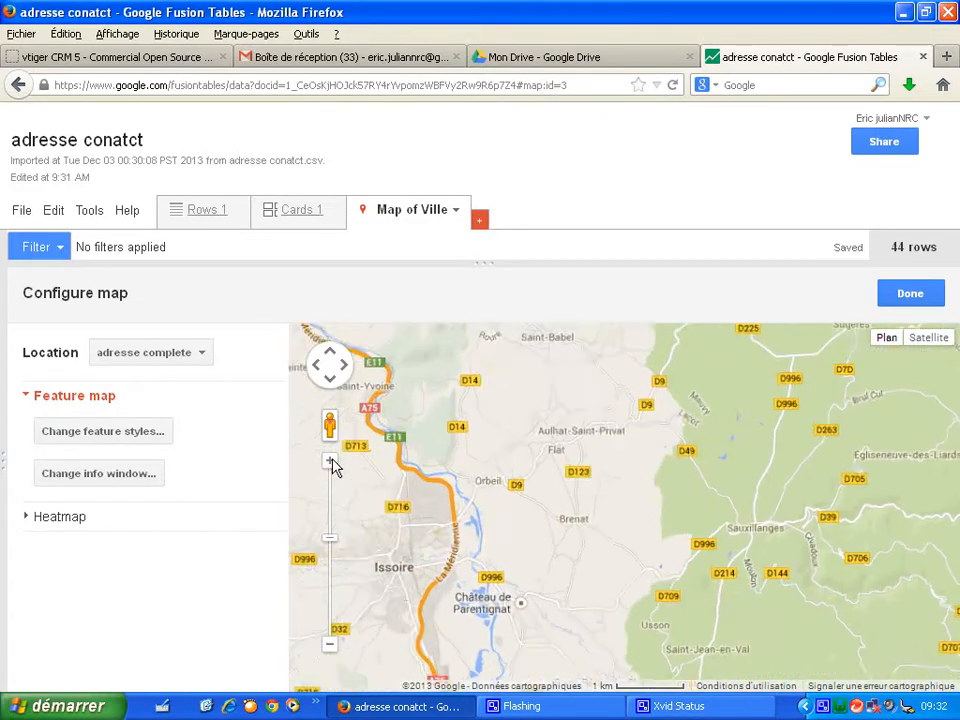
pyautogui.moveTo(381, 488); pyautogui.dragTo(664, 510)
pyautogui.moveTo(623, 579); pyautogui.dragTo(681, 480)
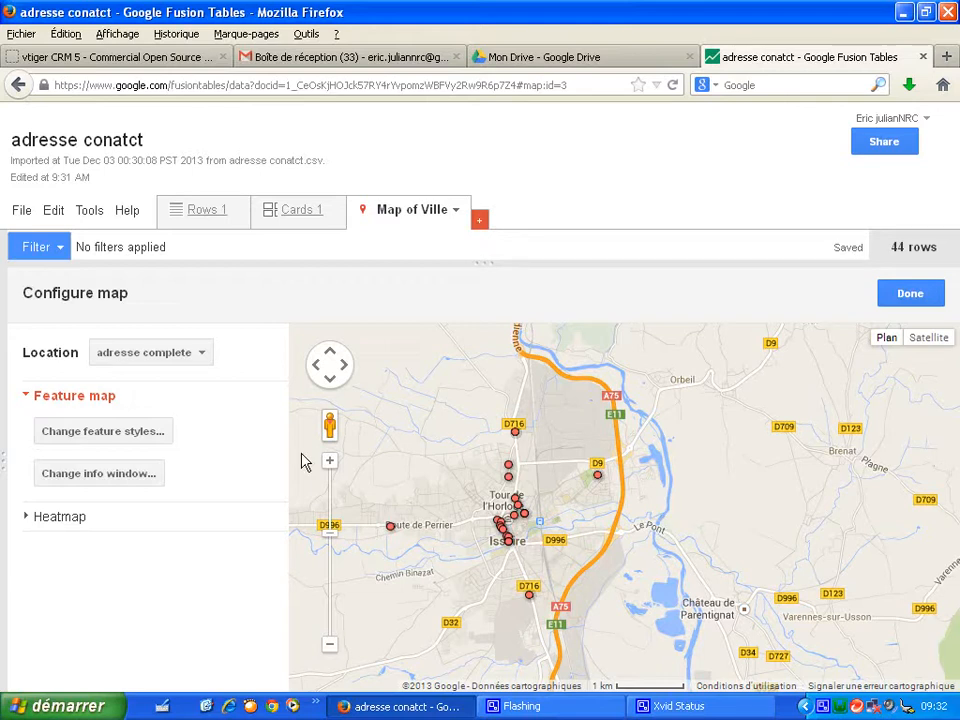
# - Change the table's sharing so anyone with the link can view it
pyautogui.click(900, 151)
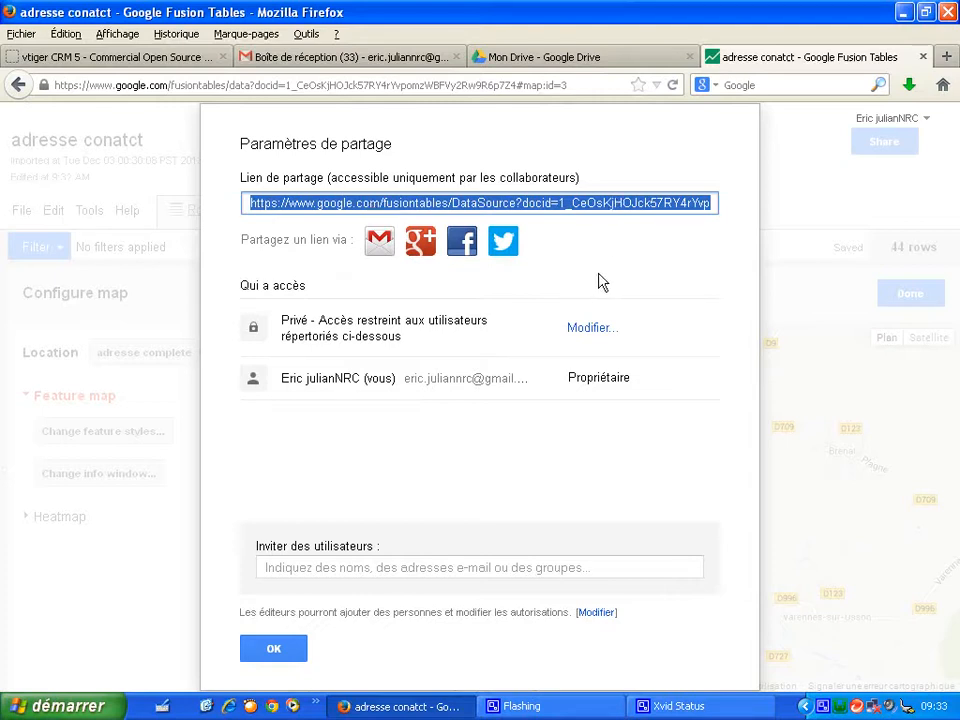
pyautogui.click(586, 334)
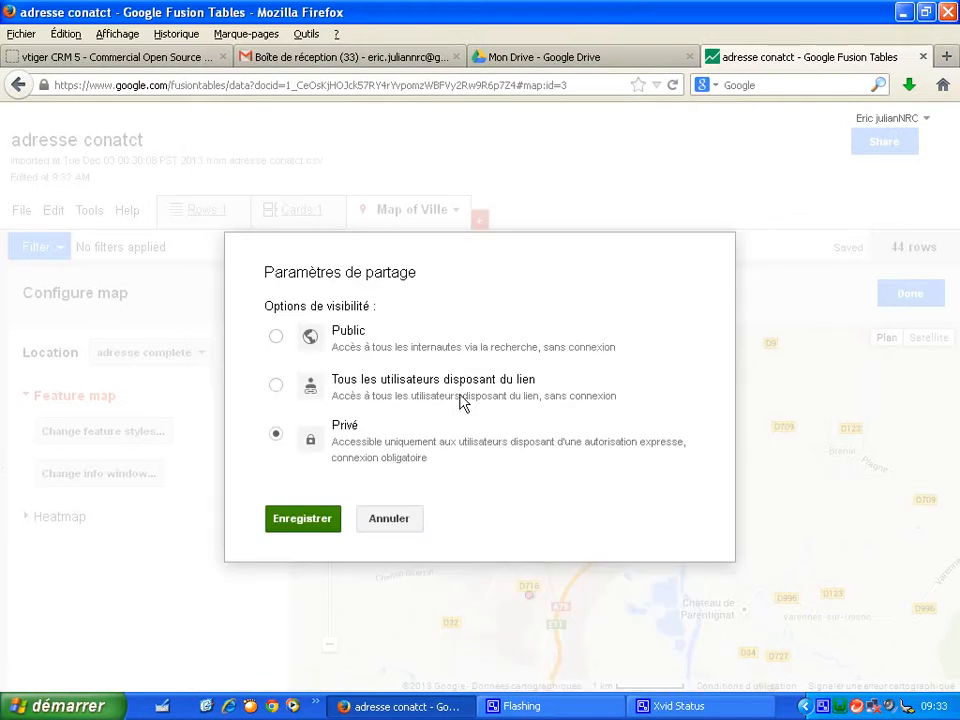
pyautogui.click(279, 386)
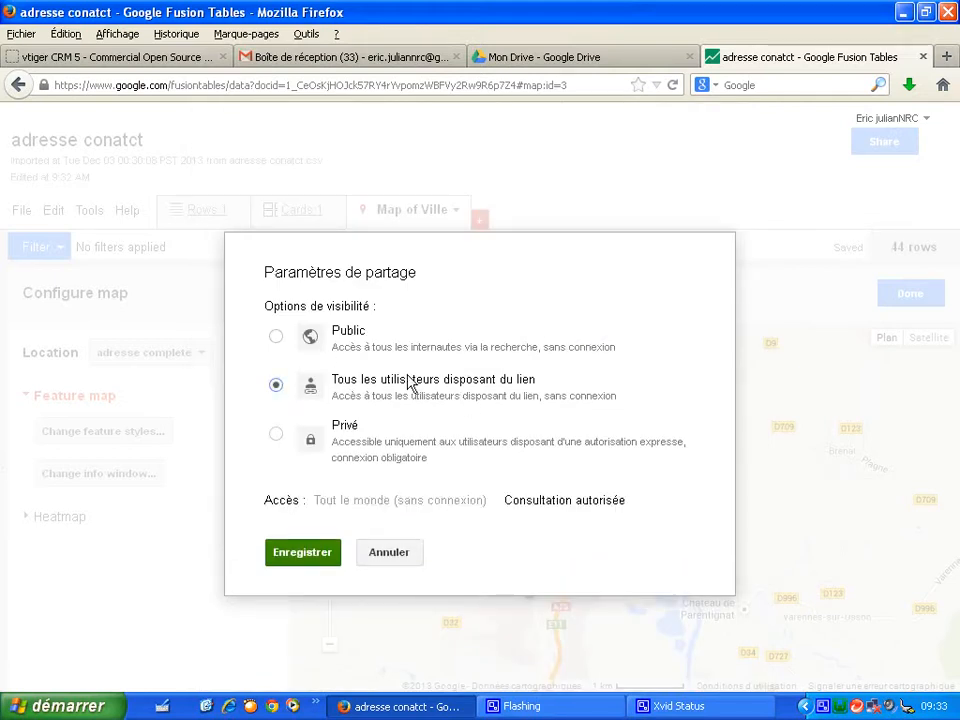
pyautogui.click(295, 562)
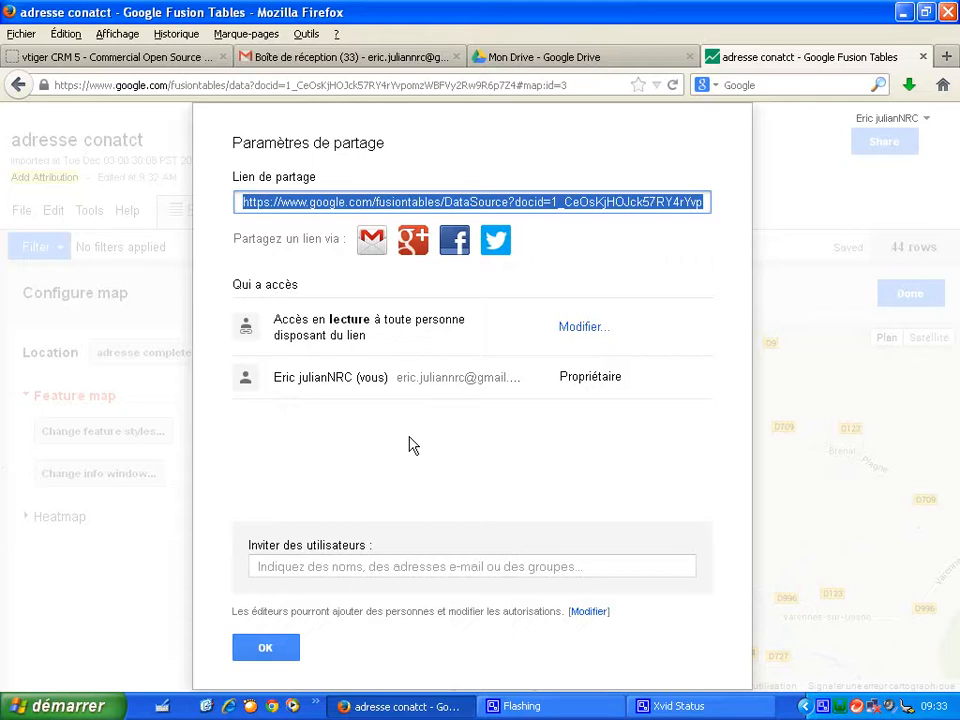
pyautogui.click(282, 649)
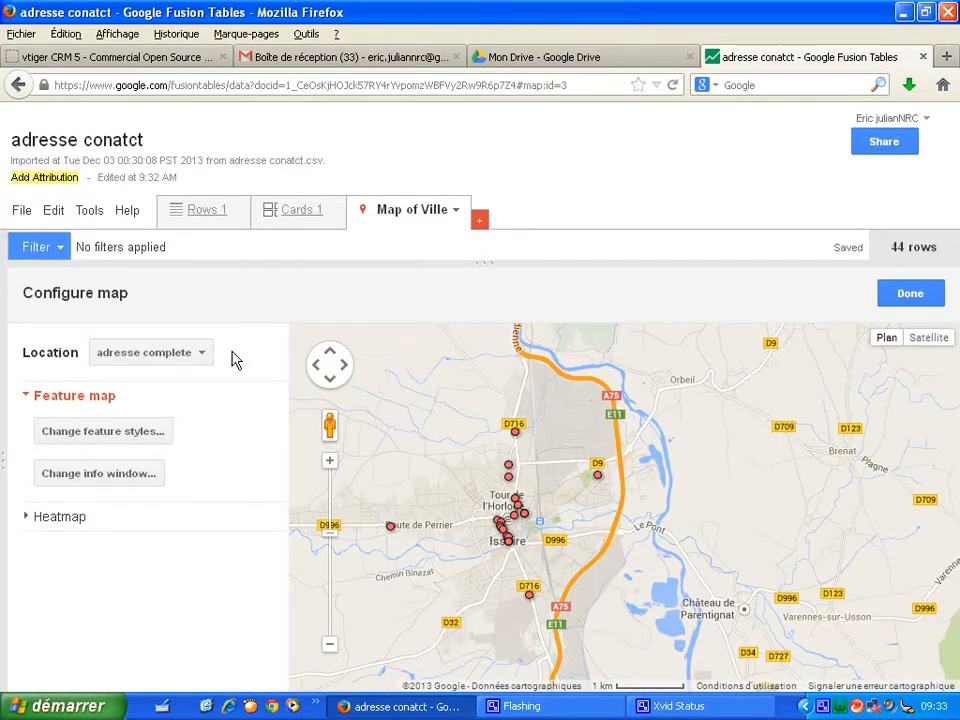
# - Publish the map and set the embed size to width 1024 and height 768
pyautogui.click(94, 216)
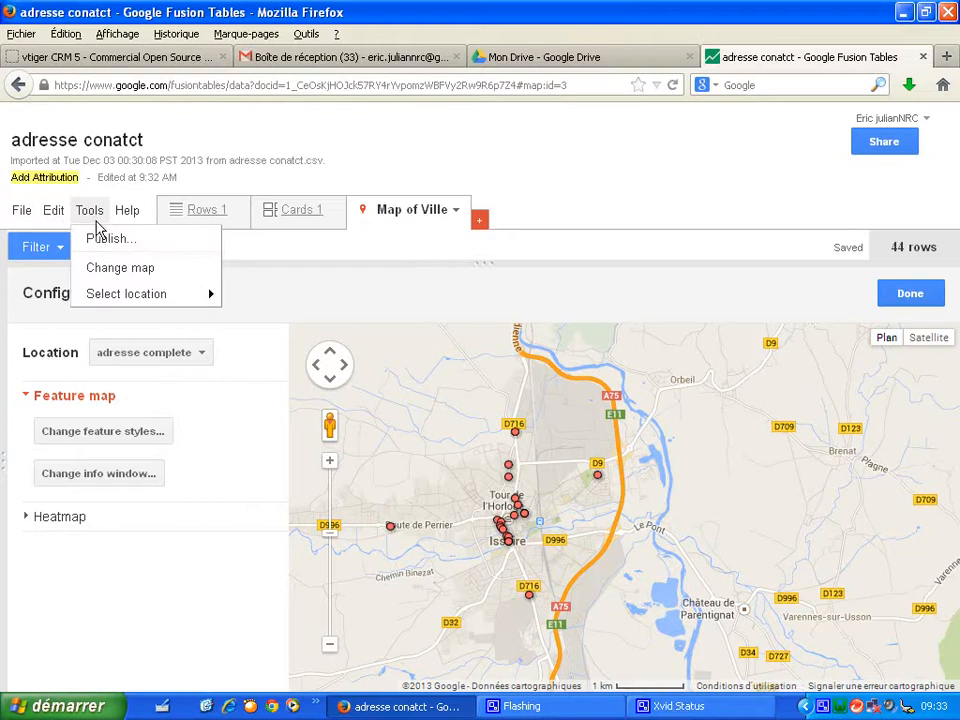
pyautogui.click(104, 240)
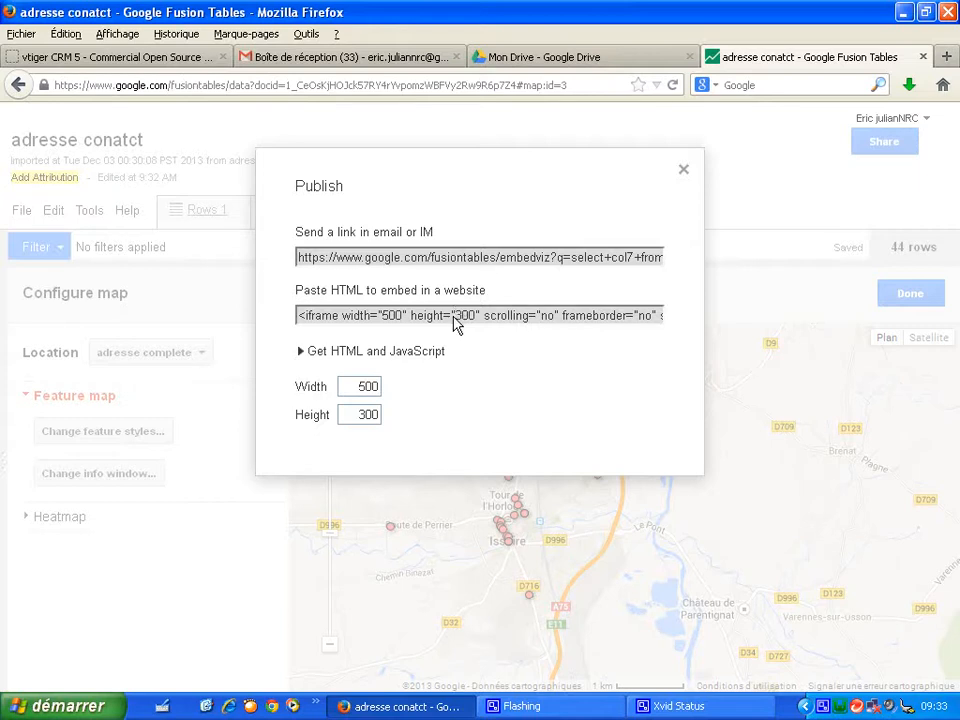
pyautogui.doubleClick(367, 388)
pyautogui.write('102')
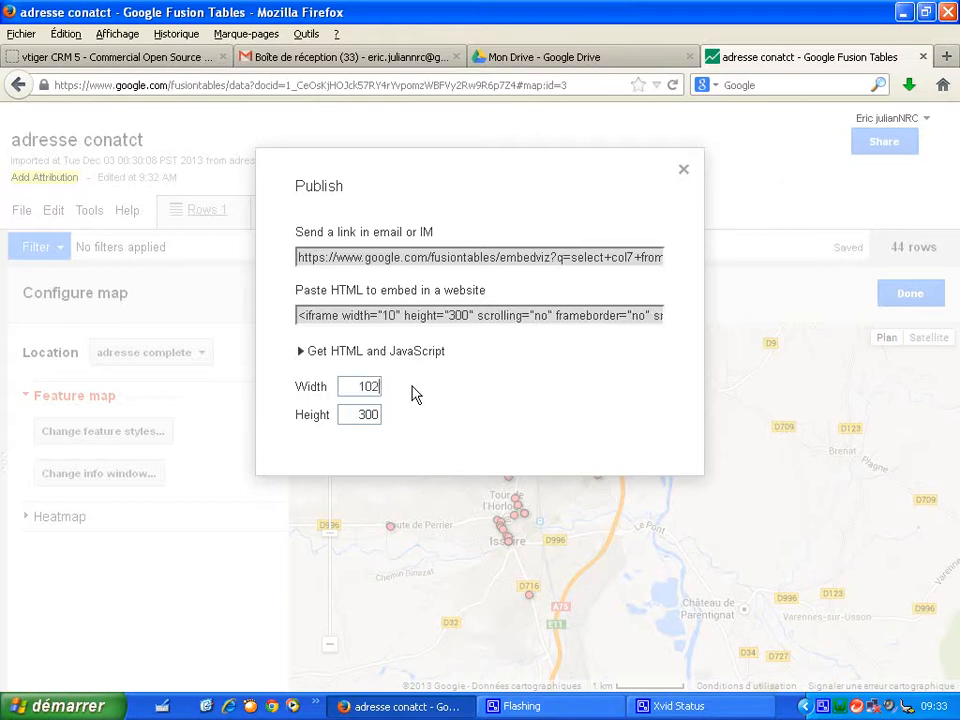
pyautogui.write('4')
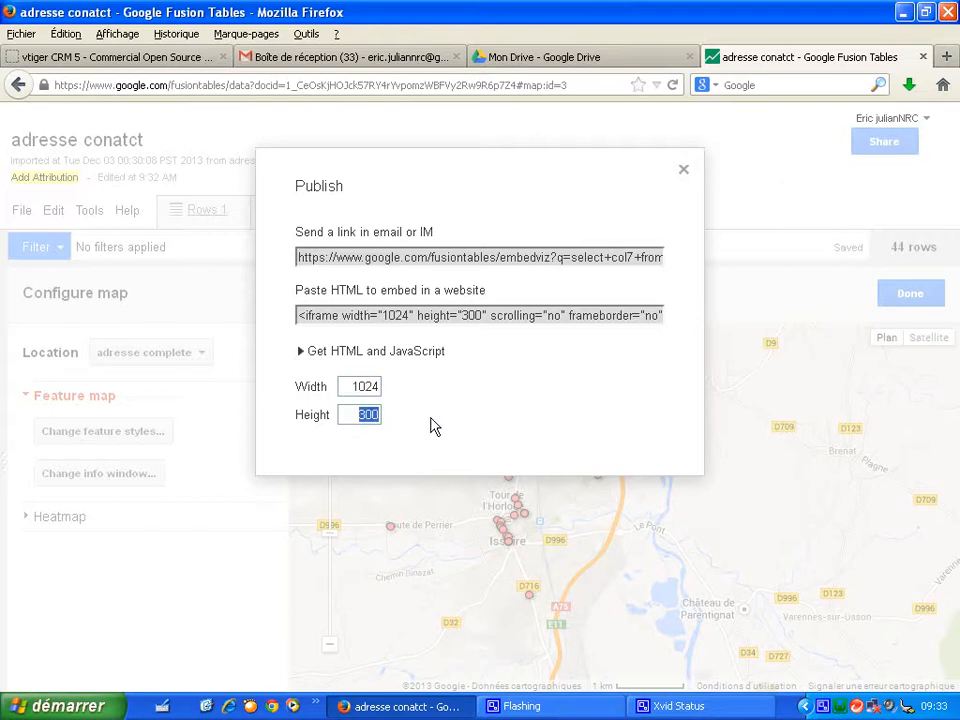
pyautogui.write('76')
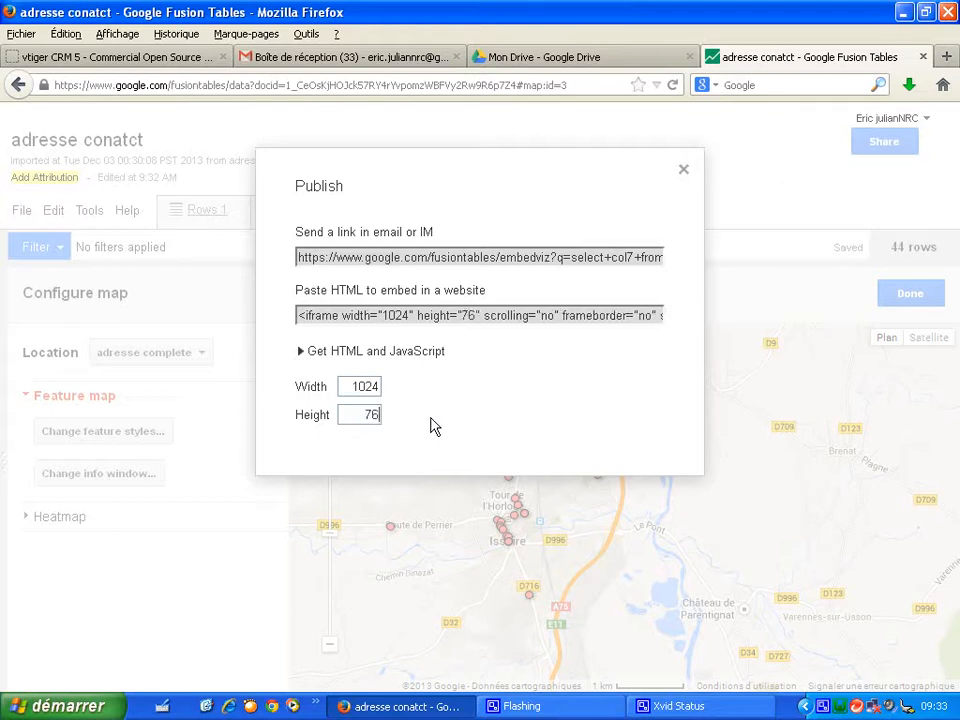
pyautogui.write('8')
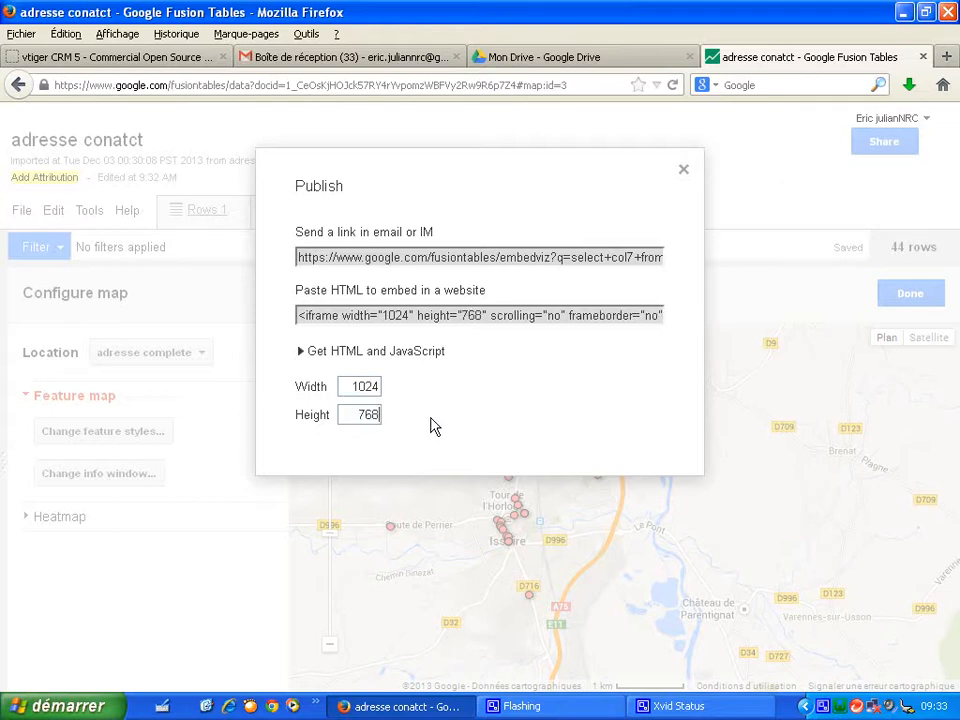
# - Copy the embed HTML code and close the Publish dialog
pyautogui.click(479, 324)
pyautogui.rightClick(479, 322)
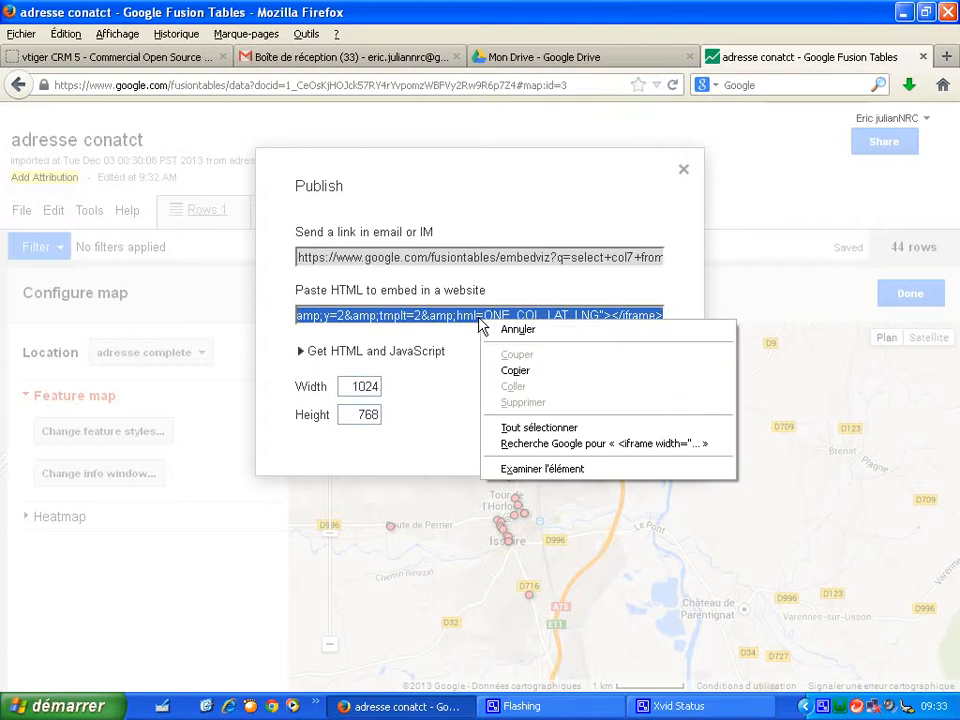
pyautogui.click(510, 370)
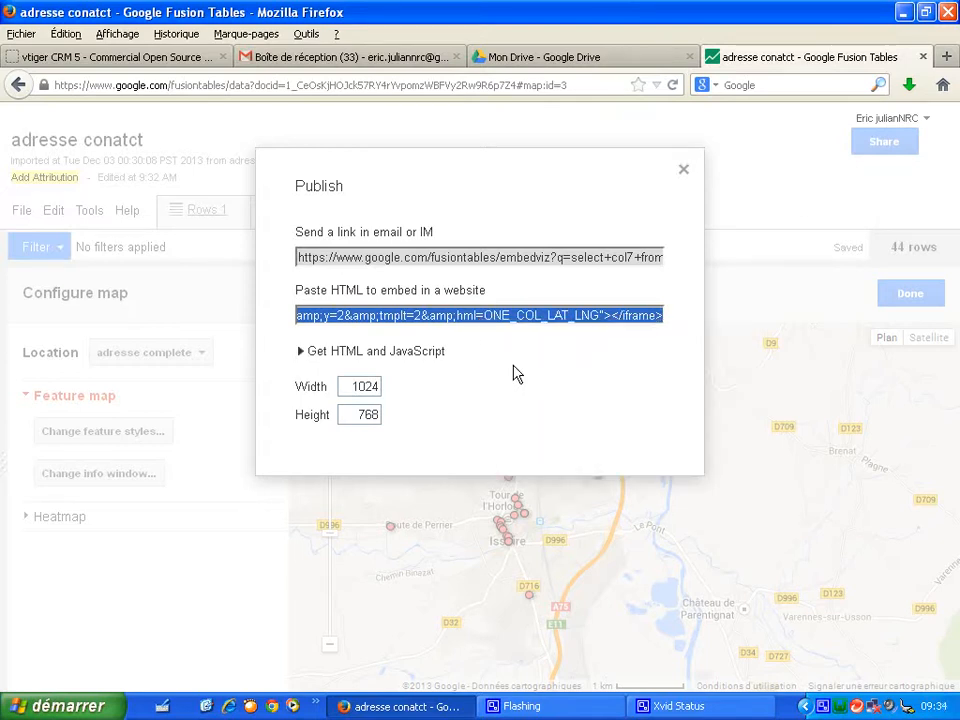
pyautogui.click(683, 172)
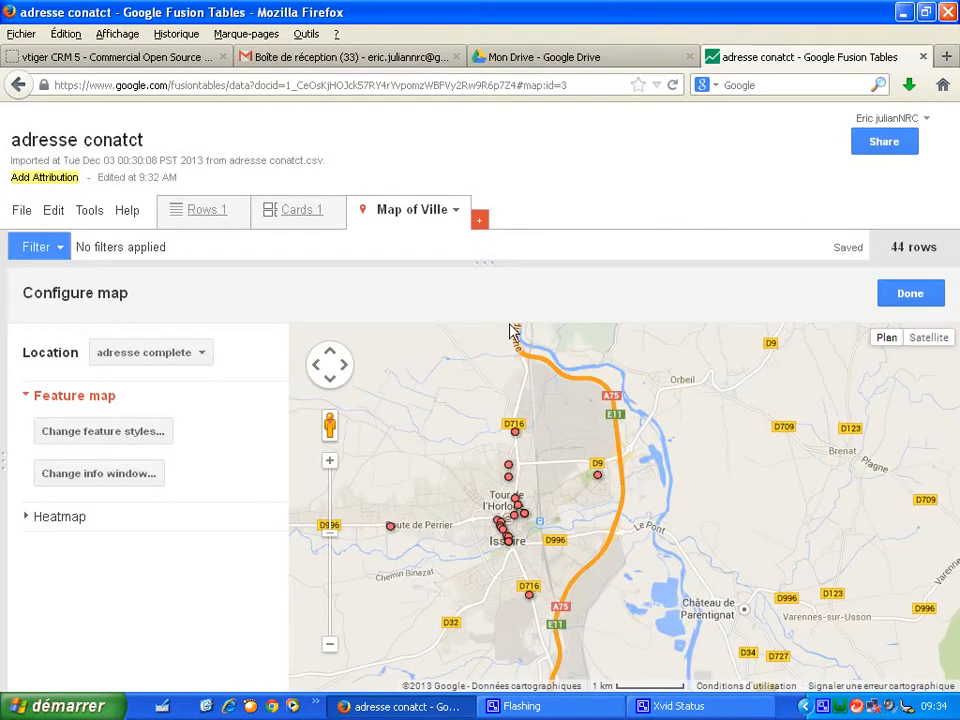
# - Show the desktop and delete the plan des contacts.html file
pyautogui.click(205, 706)
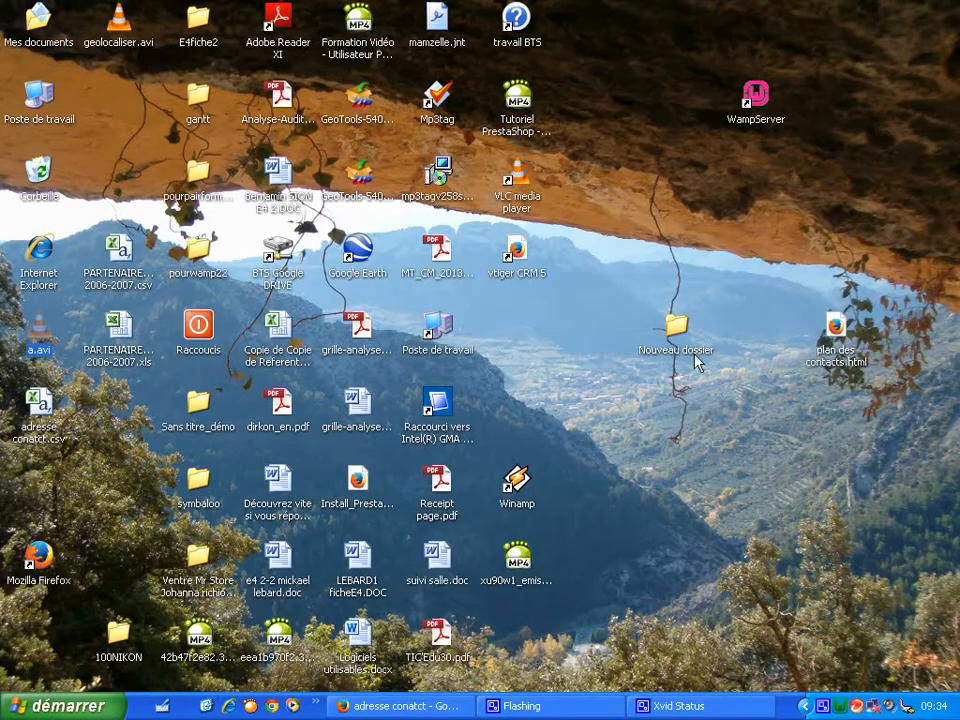
pyautogui.click(837, 340)
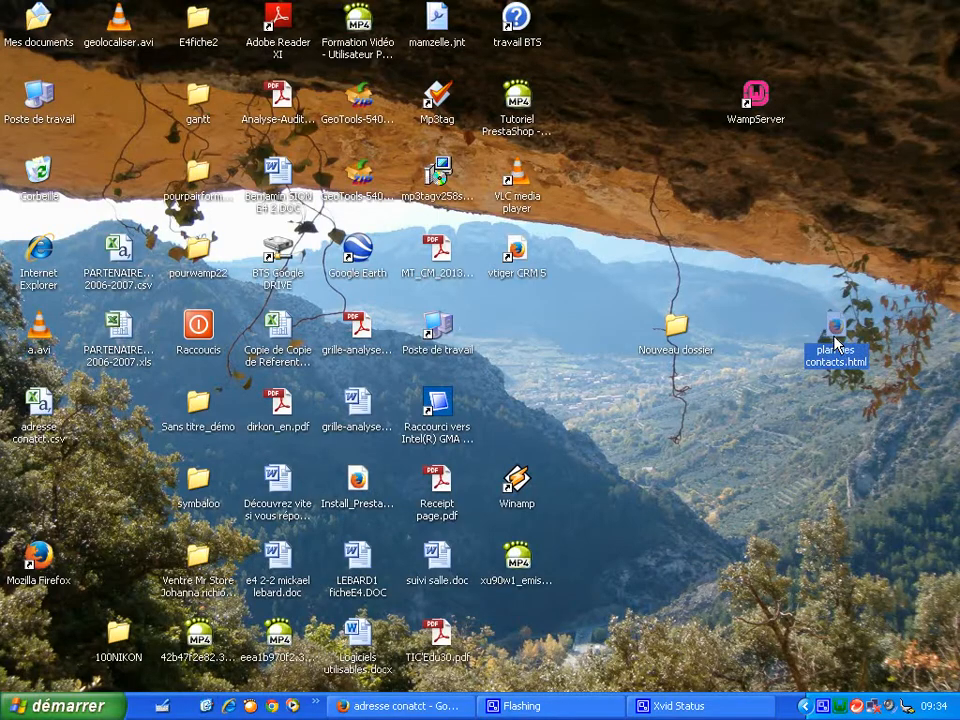
pyautogui.press('Delete')
# - Create a new text document on the desktop, open it and paste the copied embed code
pyautogui.click(568, 369)
pyautogui.rightClick(563, 353)
pyautogui.moveTo(781, 479)
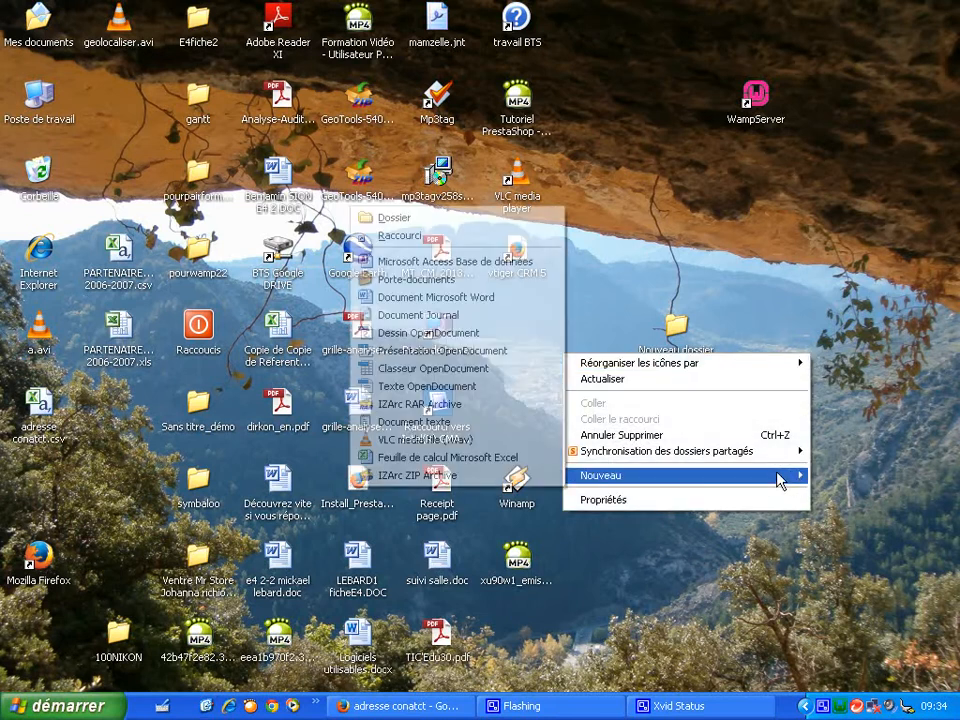
pyautogui.click(507, 428)
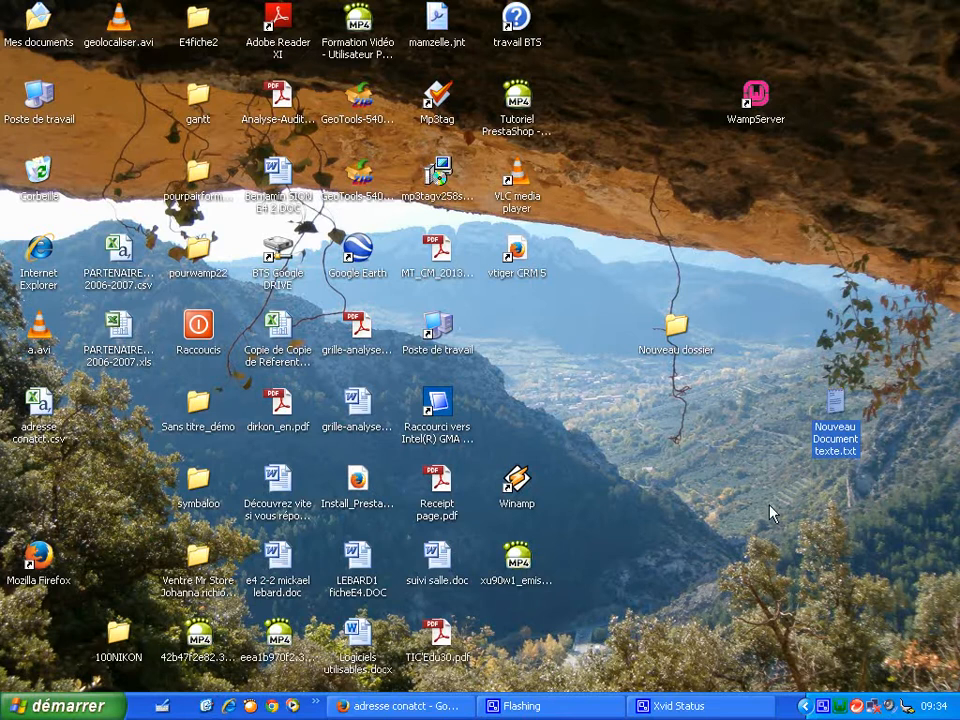
pyautogui.doubleClick(830, 440)
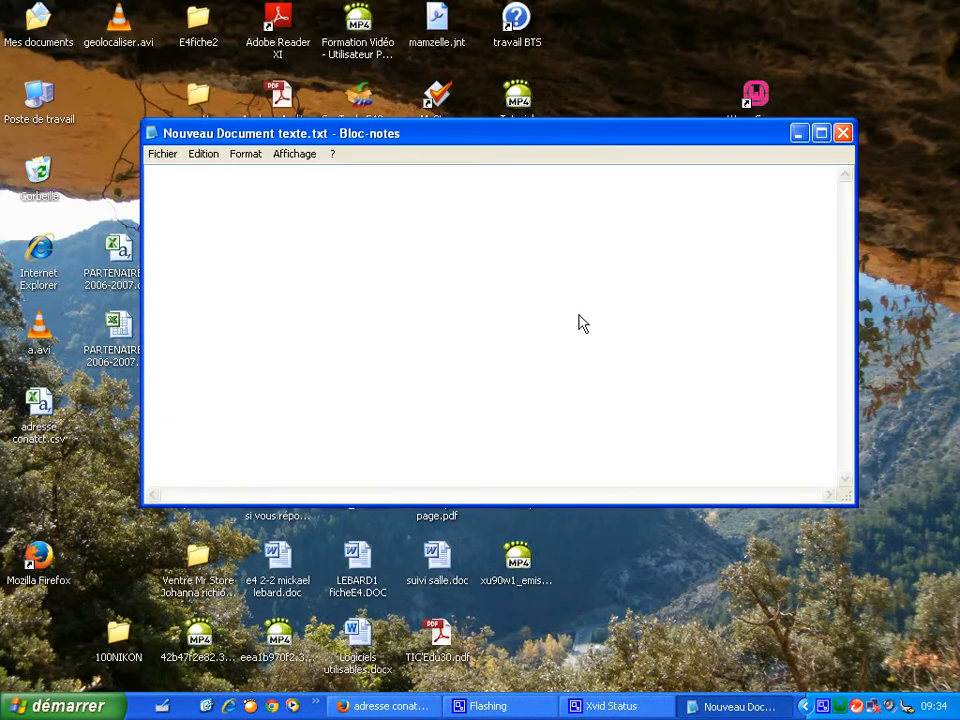
pyautogui.hotkey('ctrl', 'v')
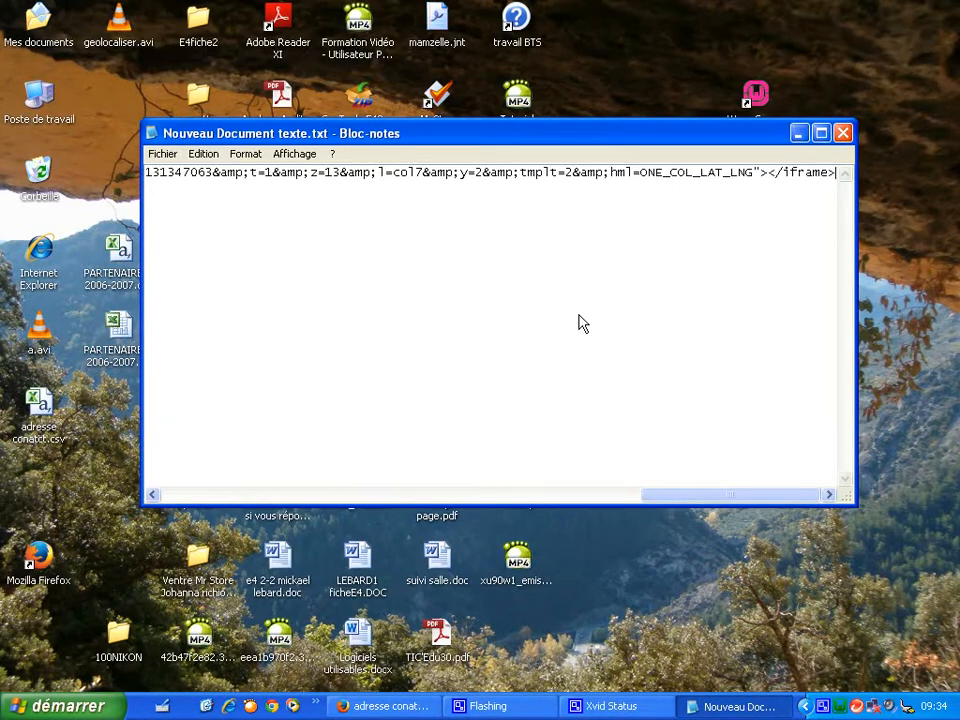
# - Save and close the text document, then rename it plan des contacts.html, accepting the extension change
pyautogui.click(843, 133)
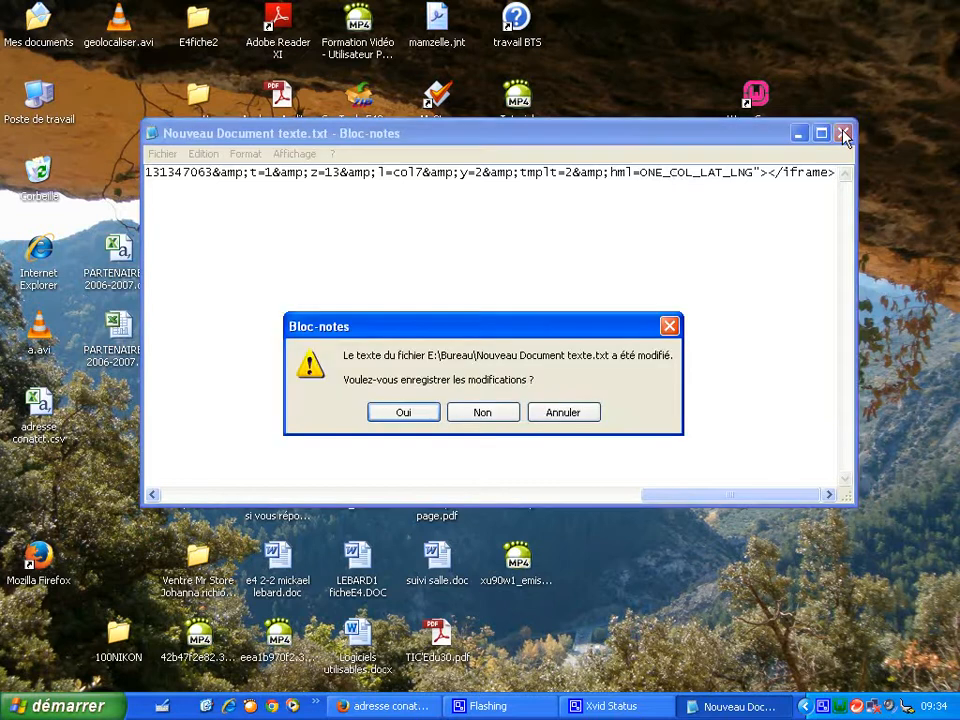
pyautogui.click(426, 411)
pyautogui.rightClick(846, 442)
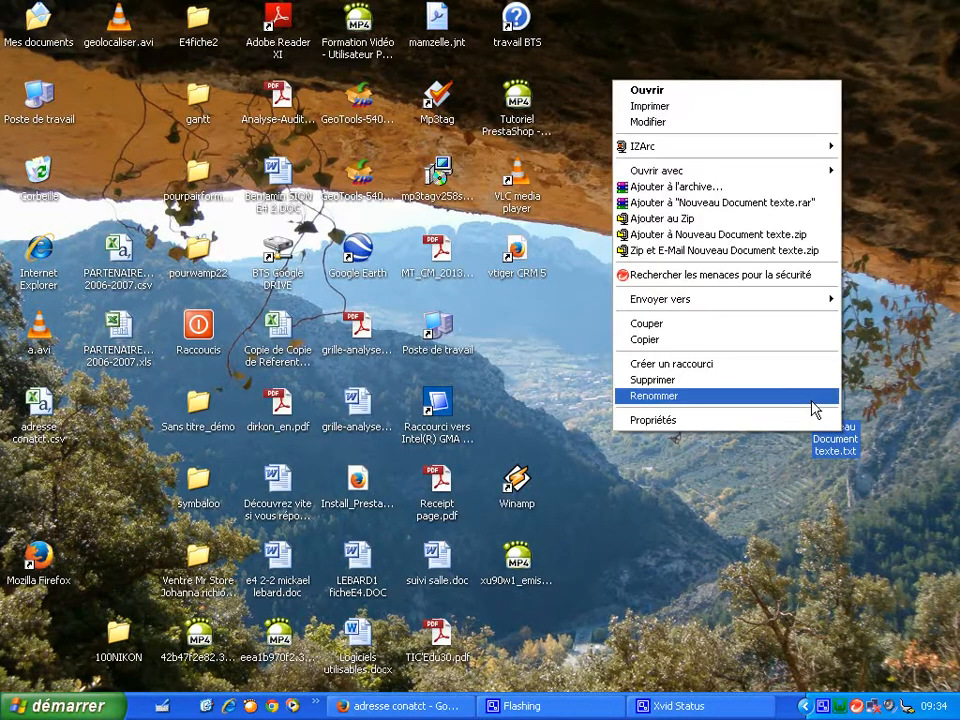
pyautogui.click(814, 396)
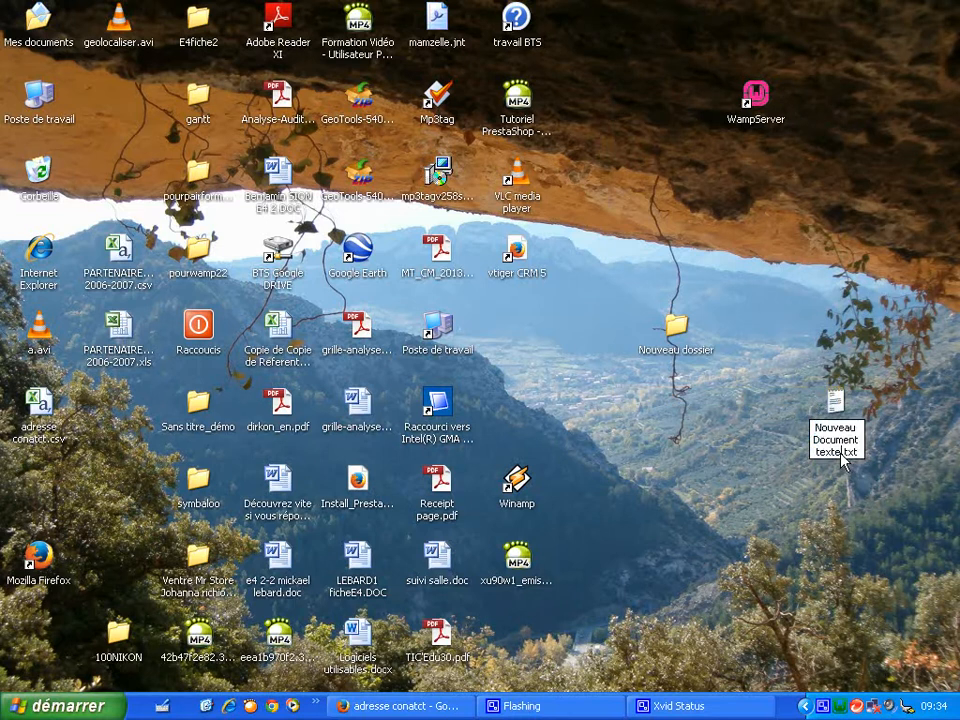
pyautogui.write('plan des contacts')
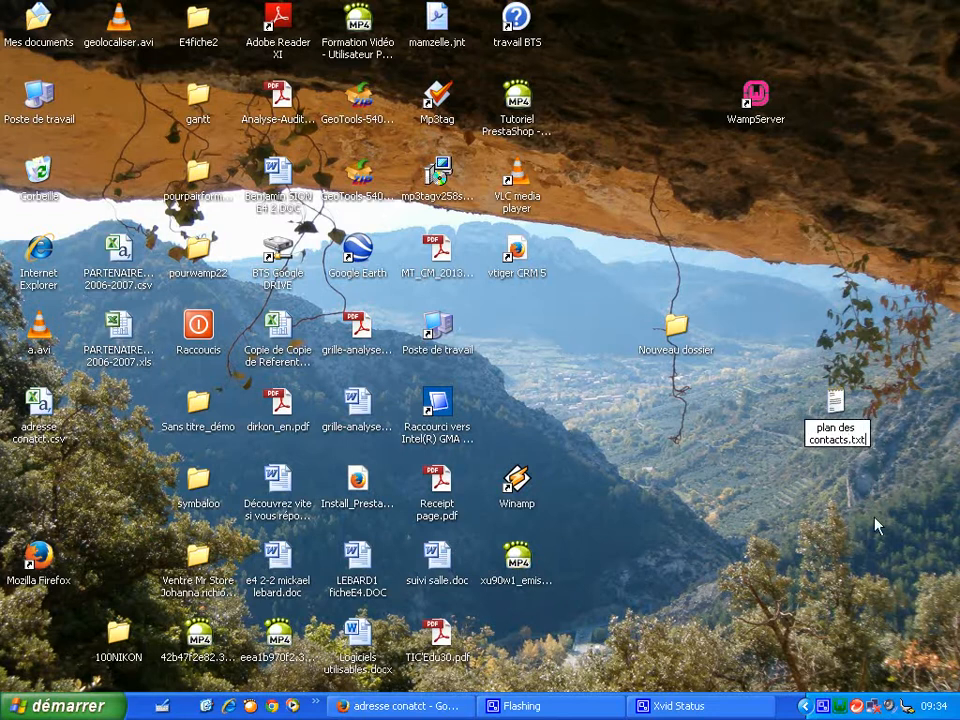
pyautogui.press('BackSpace')
pyautogui.press('BackSpace')
pyautogui.press('BackSpace')
pyautogui.write('html')
pyautogui.press('Return')
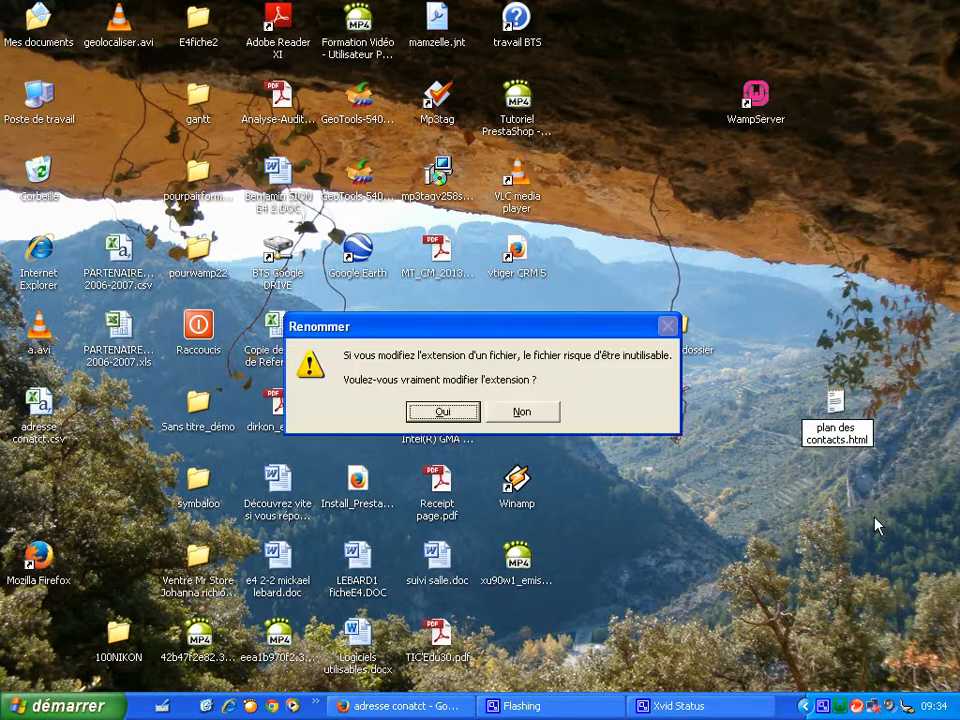
pyautogui.click(440, 411)
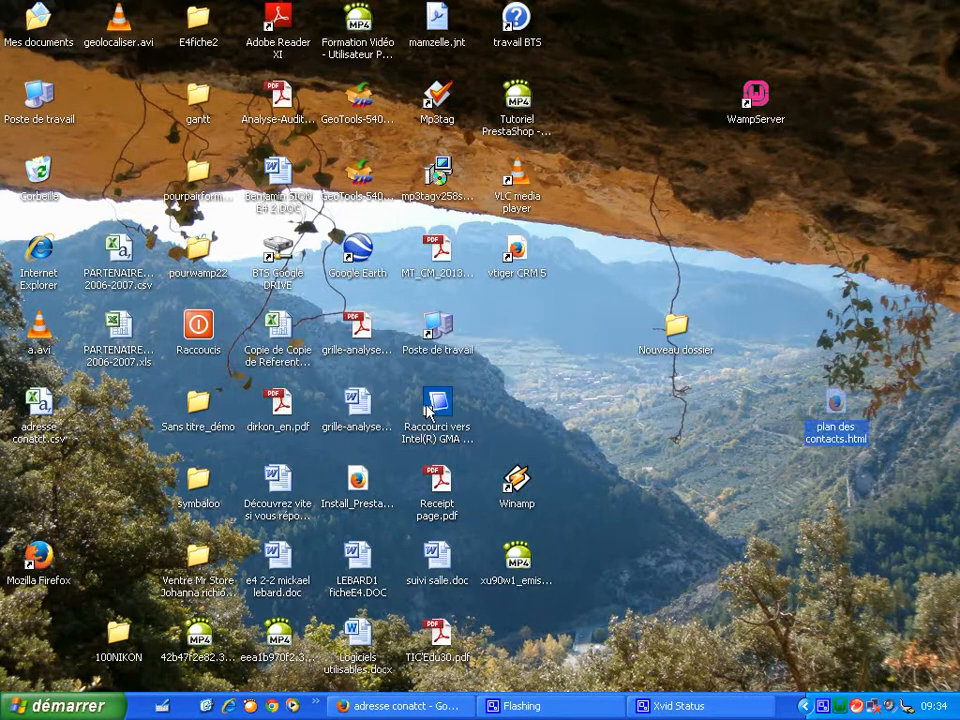
# - Open plan des contacts.html in the browser and pan and zoom out the embedded contacts map
pyautogui.click(828, 493)
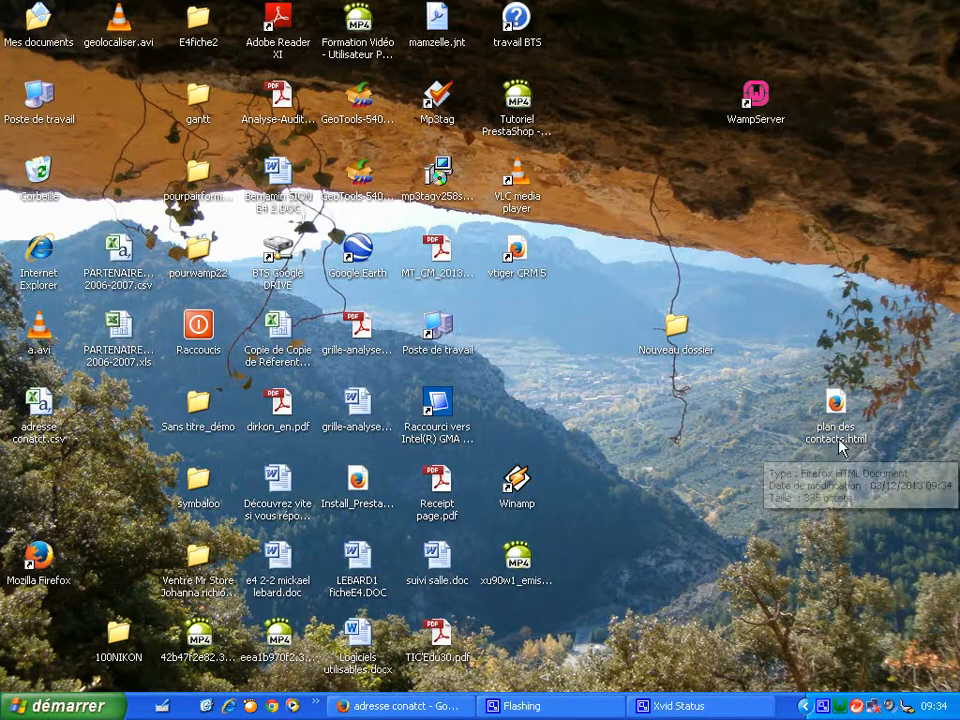
pyautogui.click(841, 438)
pyautogui.doubleClick(841, 438)
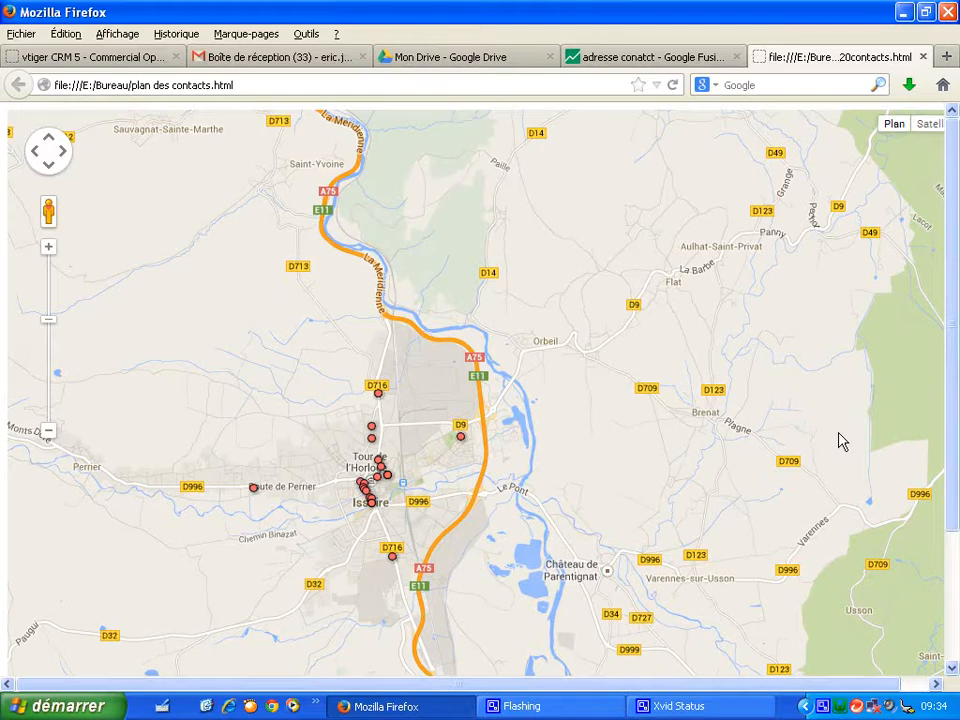
pyautogui.moveTo(735, 418); pyautogui.dragTo(799, 380)
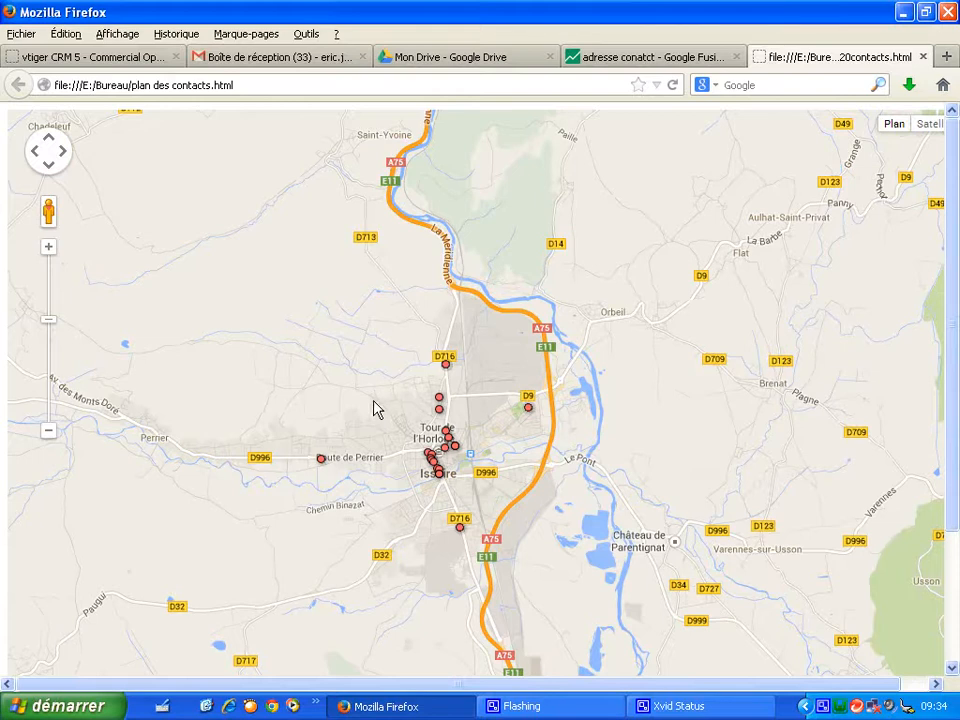
pyautogui.click(51, 437)
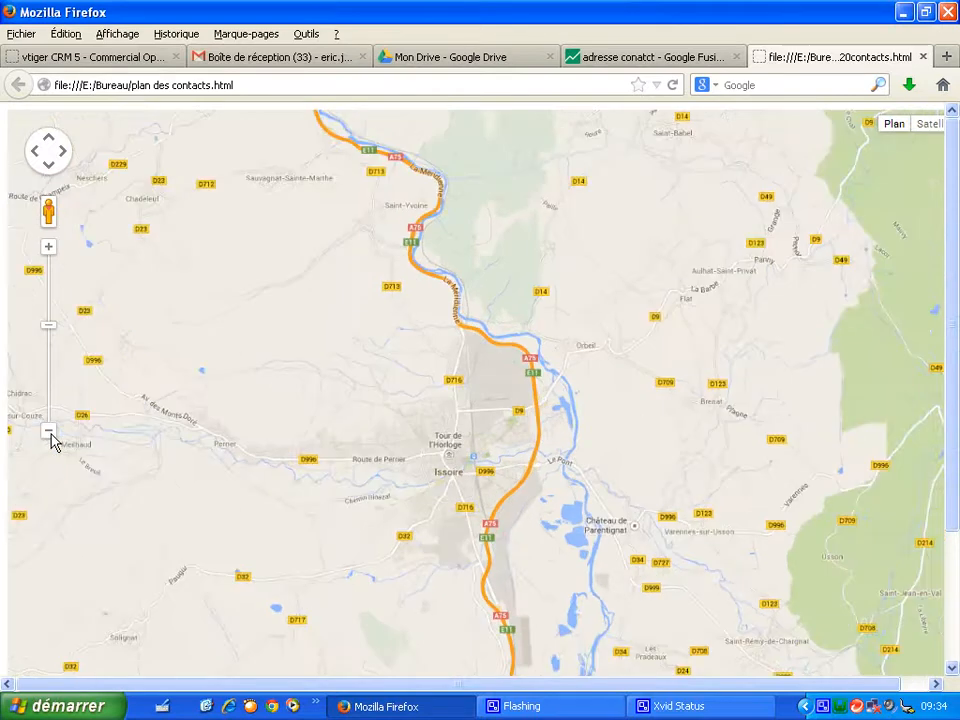
pyautogui.click(51, 437)
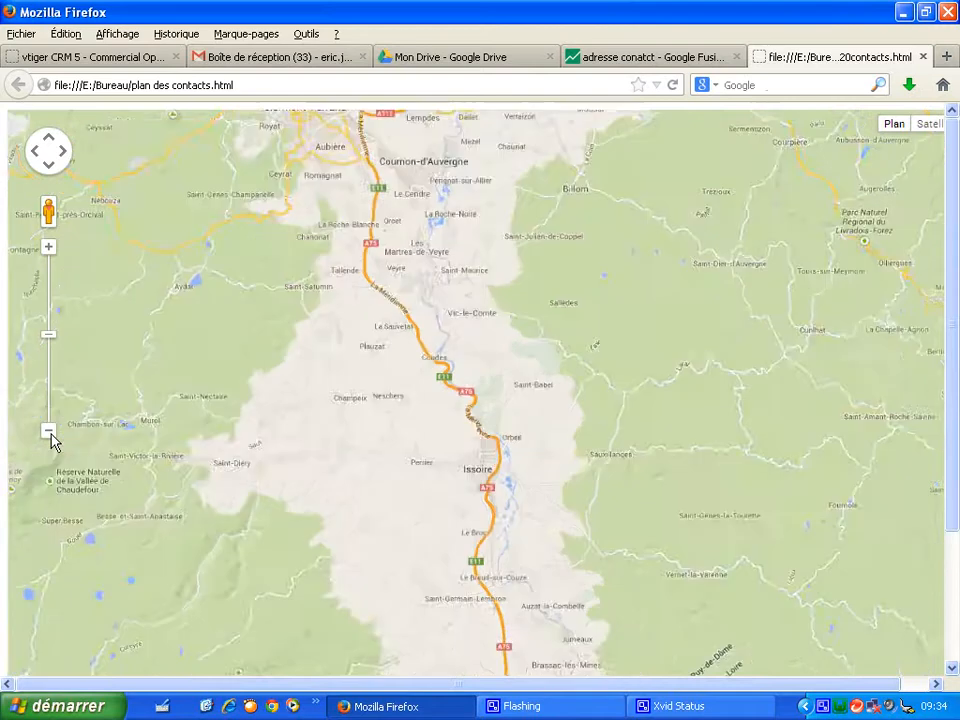
pyautogui.click(51, 437)
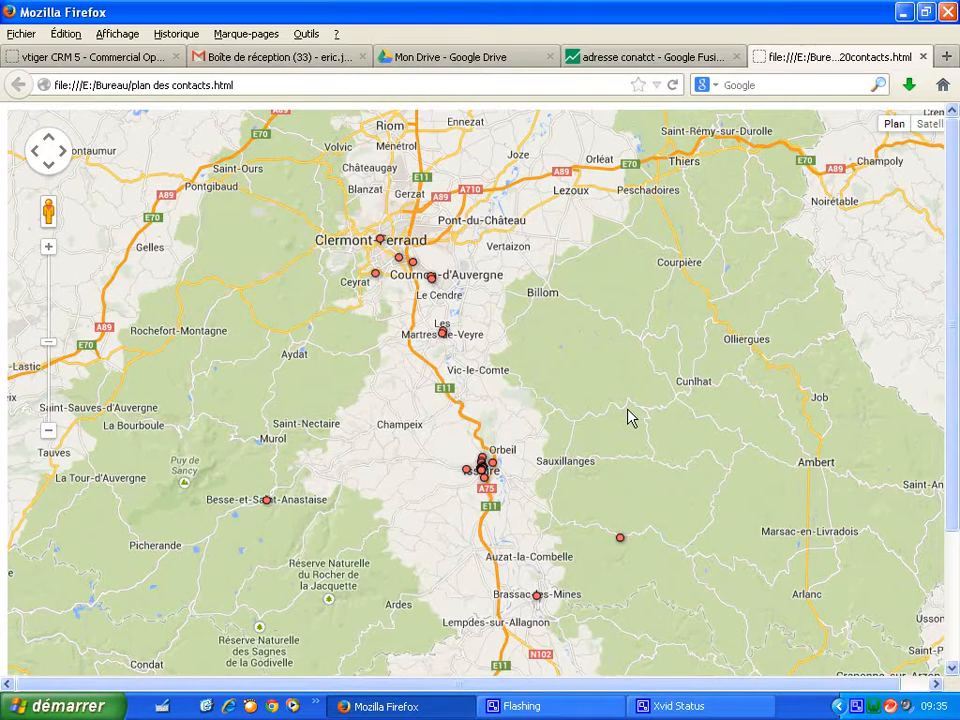
# - In the Fusion Tables map, change the marker icon to large_red and save the feature style
pyautogui.click(655, 60)
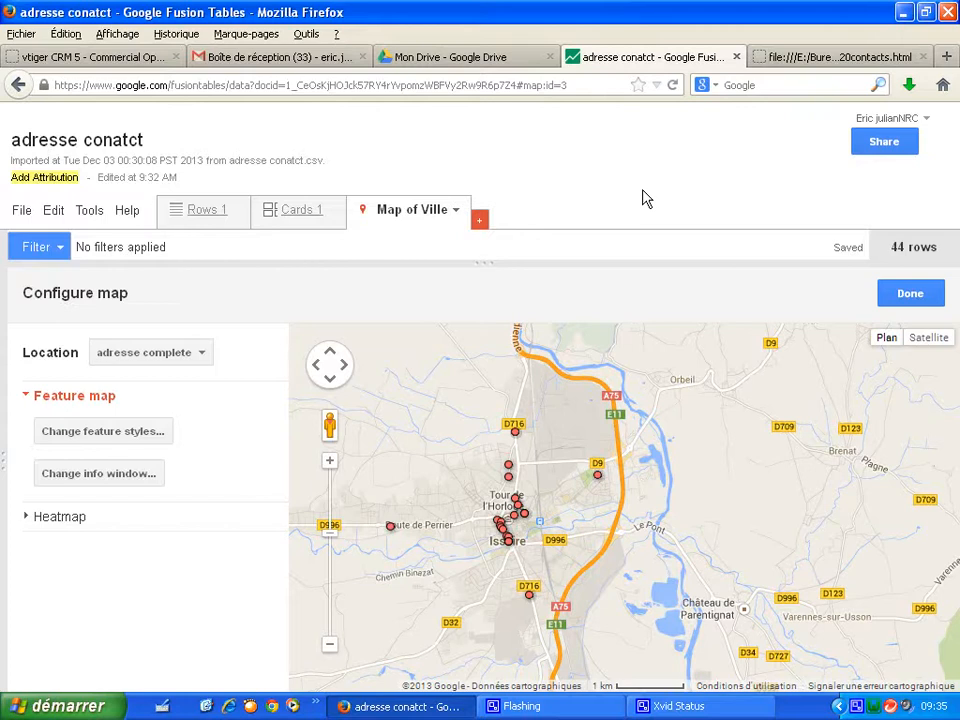
pyautogui.click(145, 432)
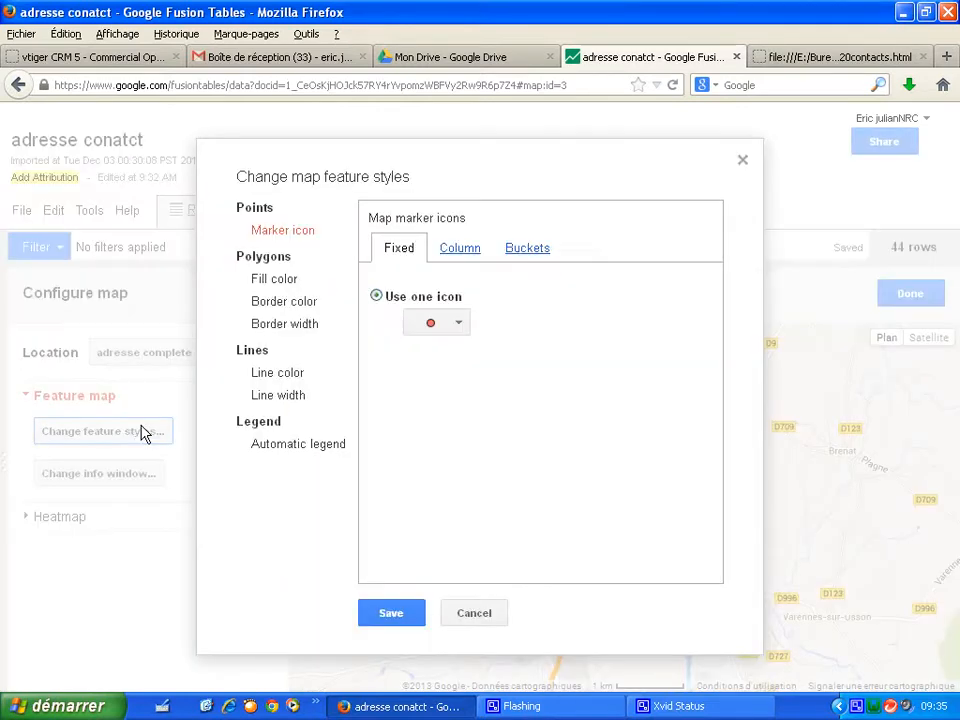
pyautogui.click(458, 323)
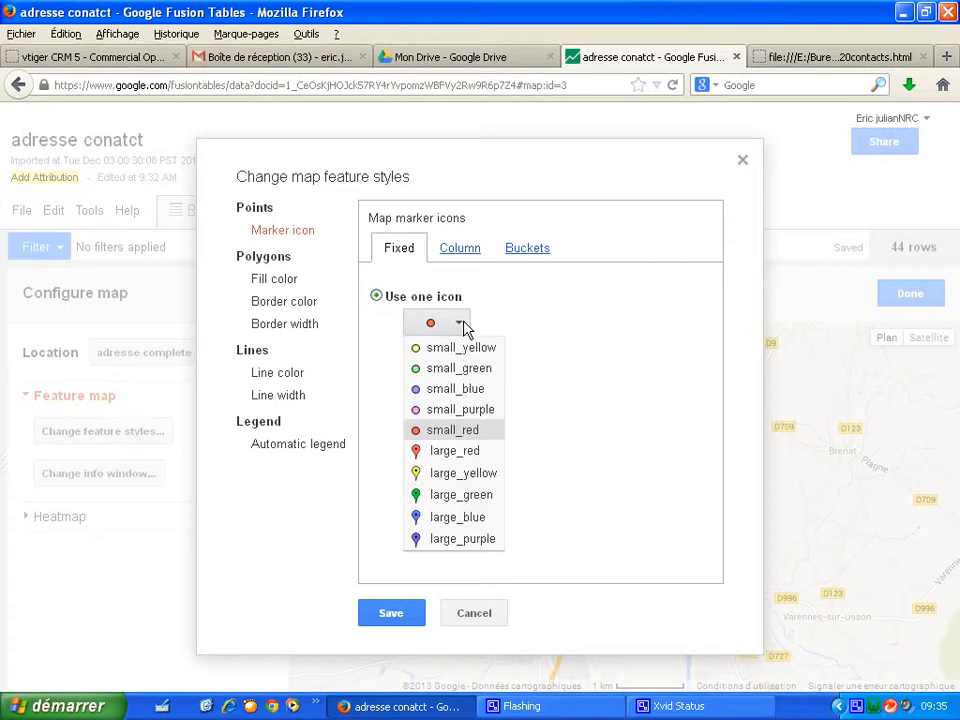
pyautogui.click(447, 458)
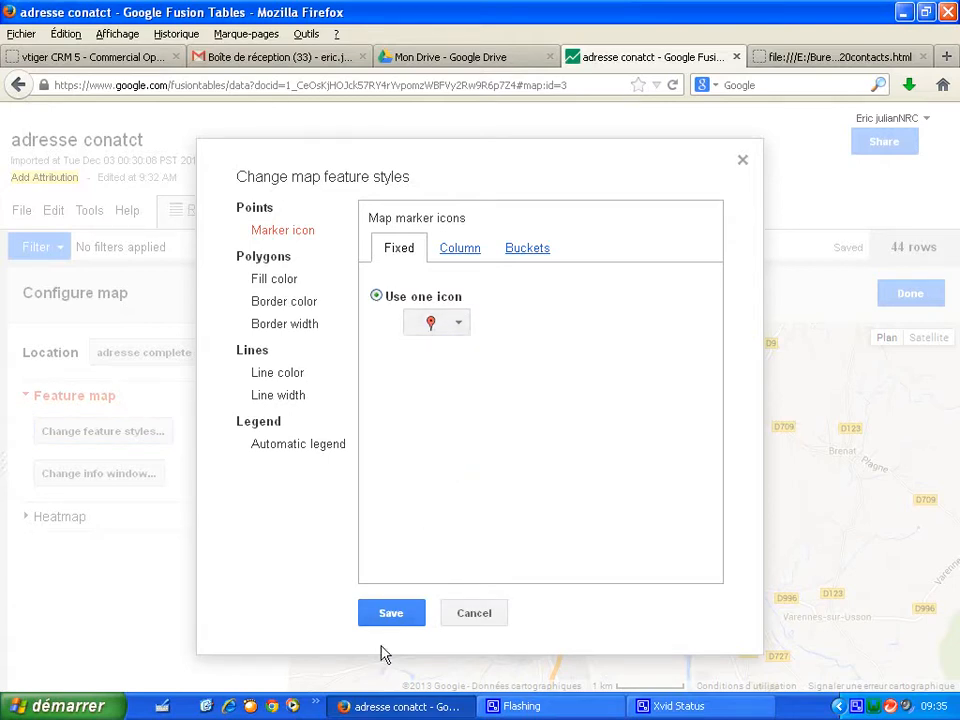
pyautogui.click(394, 617)
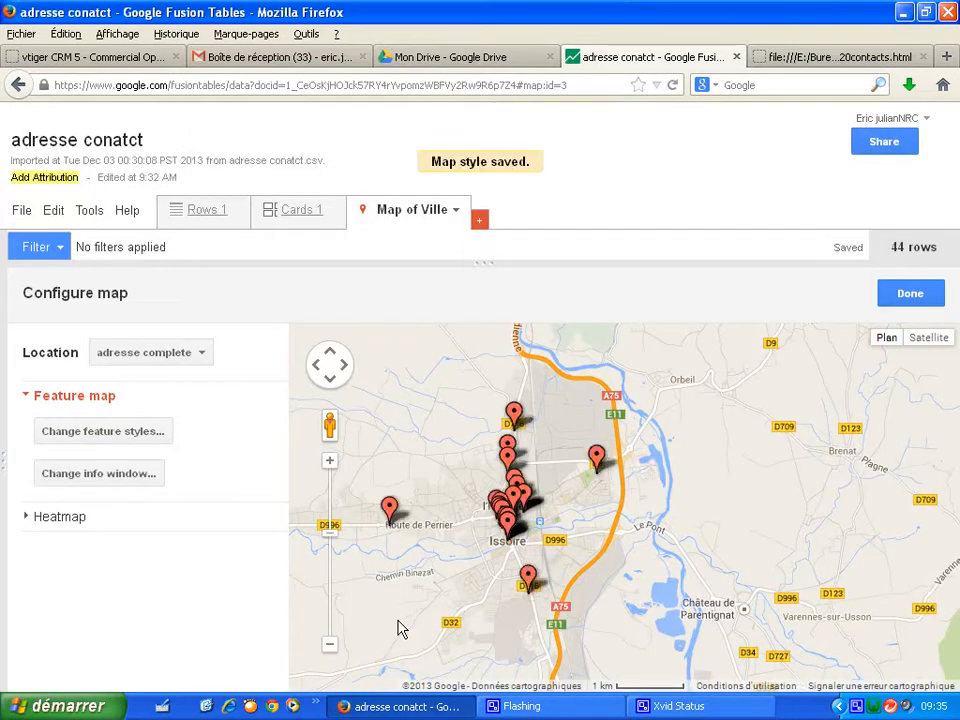
# - Look over the Buckets marker-icon options, close the styles dialog, and open a marker's info window
pyautogui.click(152, 432)
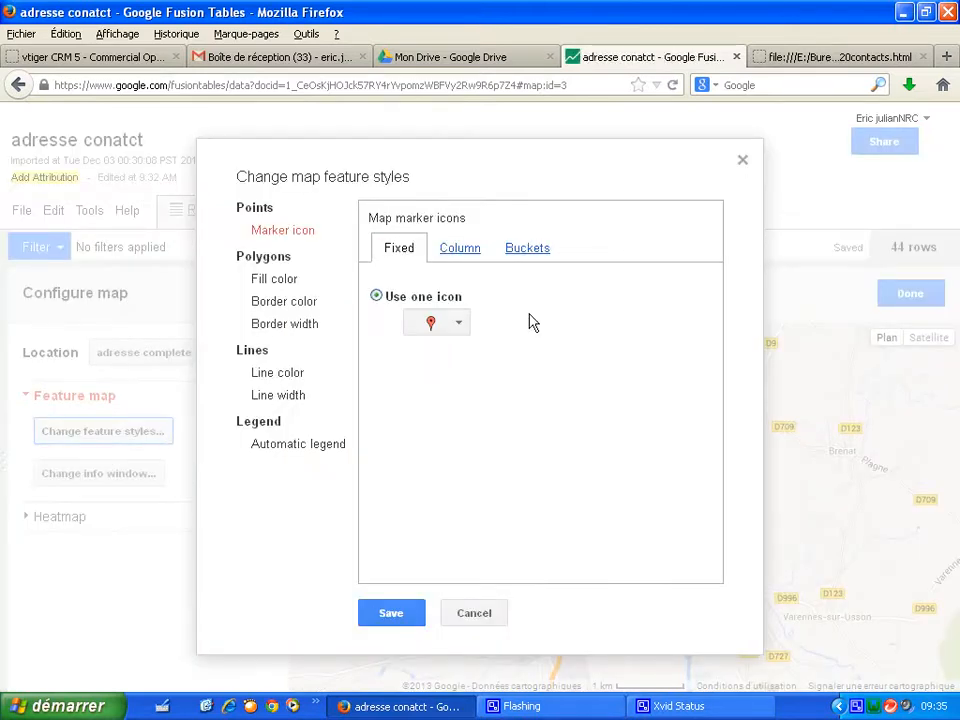
pyautogui.click(528, 252)
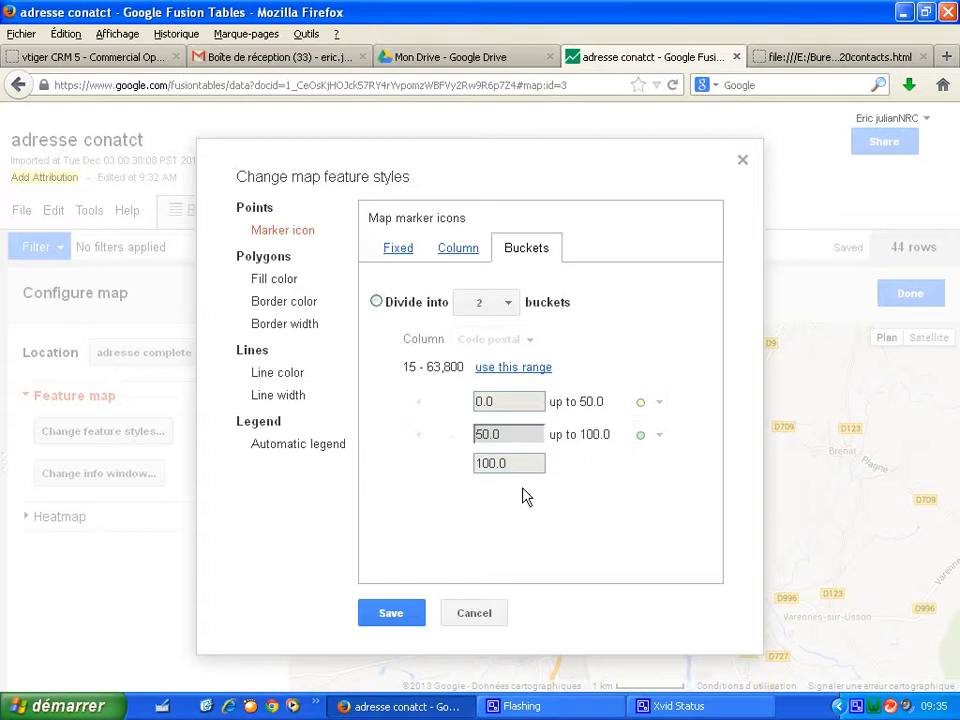
pyautogui.click(743, 161)
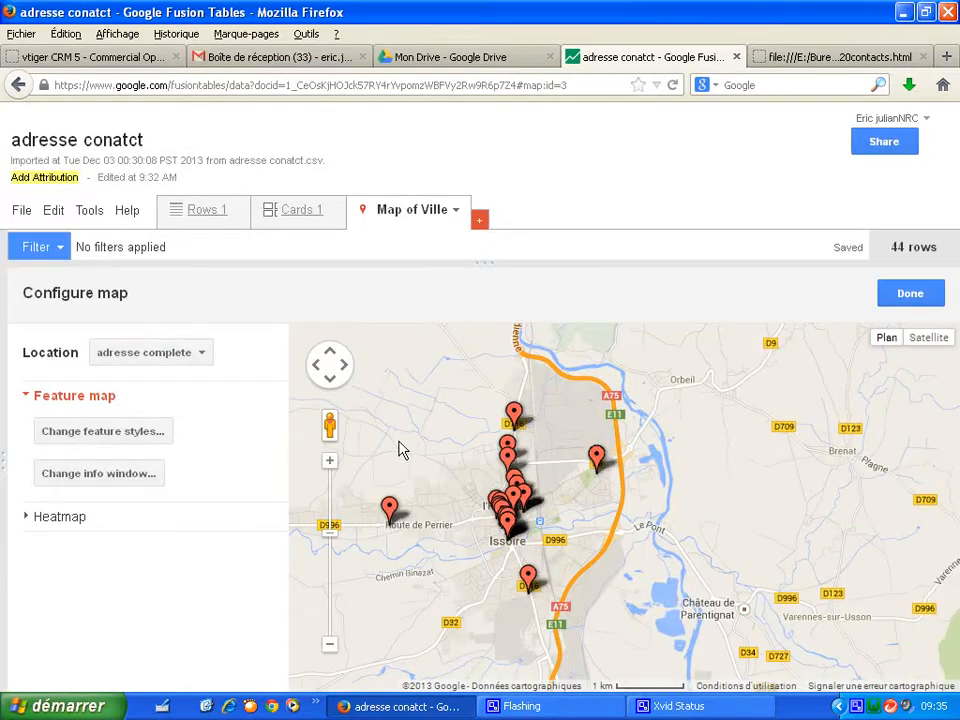
pyautogui.click(392, 512)
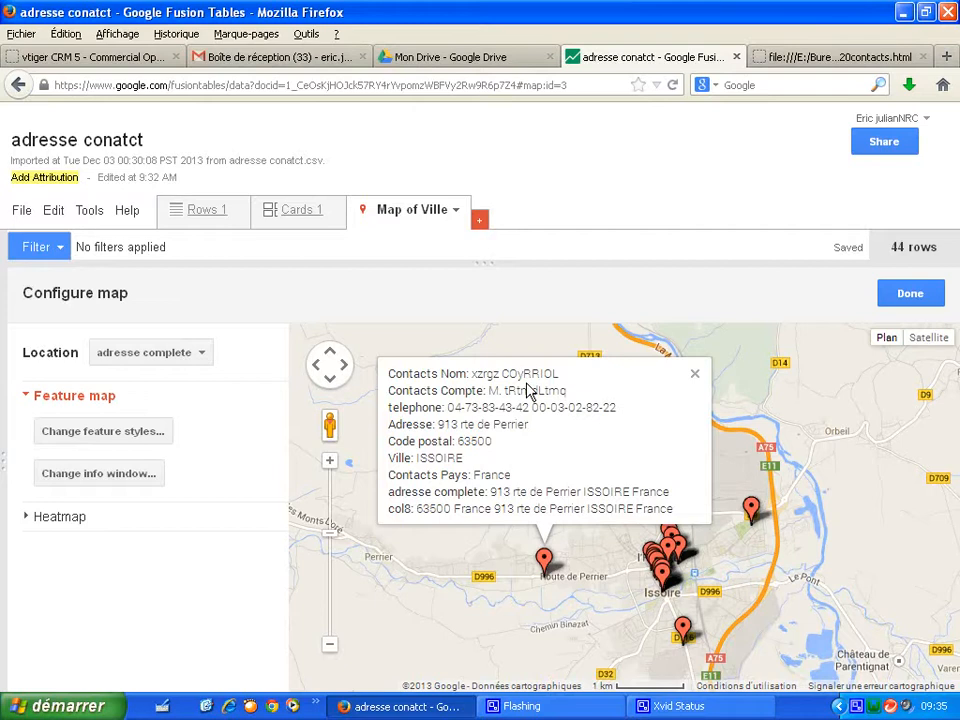